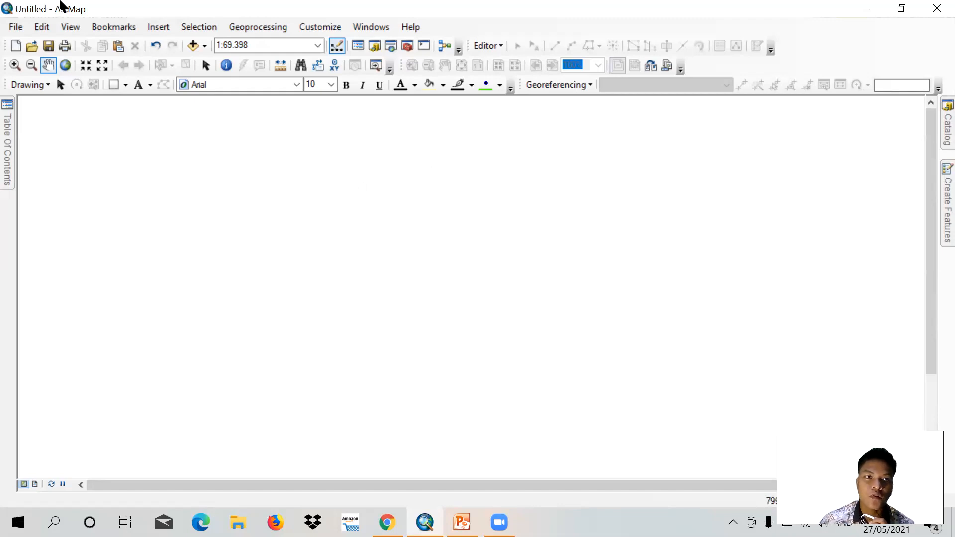
- Set the data frame's coordinate system to WGS 1984 UTM Zone 49S
right_click(349, 162)
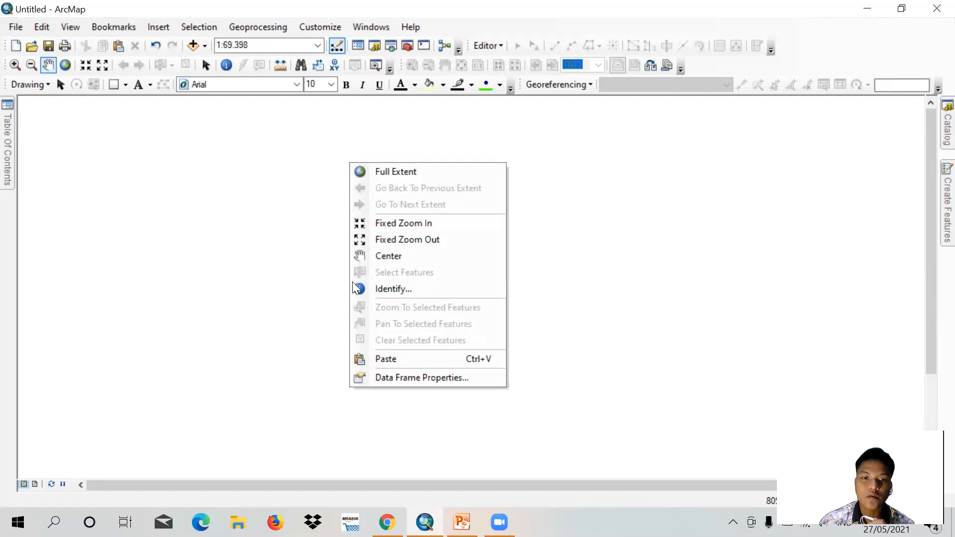
left_click(101, 281)
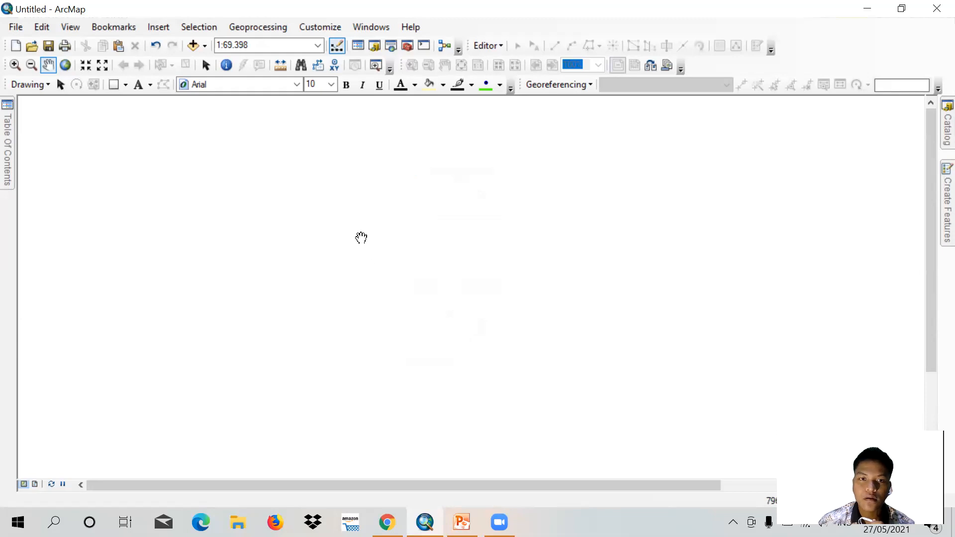
right_click(349, 228)
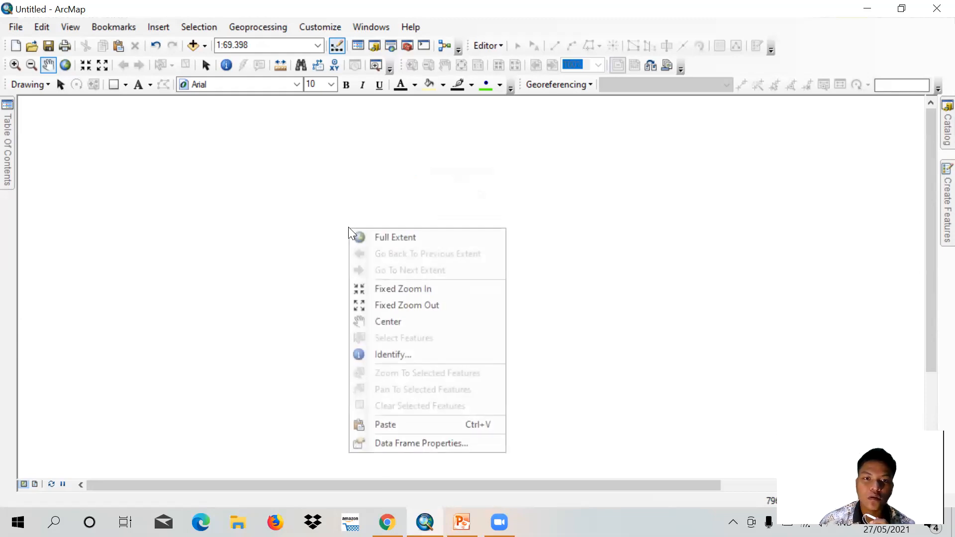
left_click(425, 446)
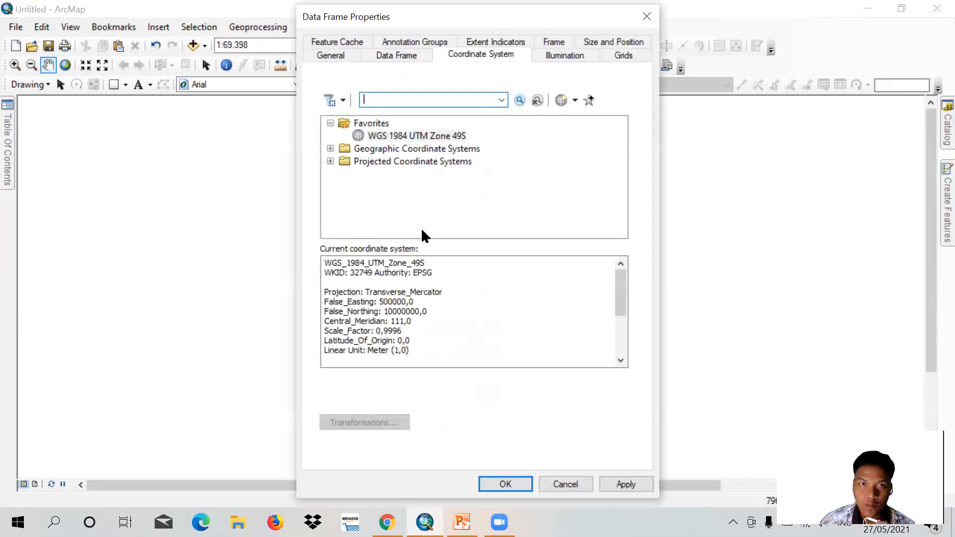
left_click(394, 133)
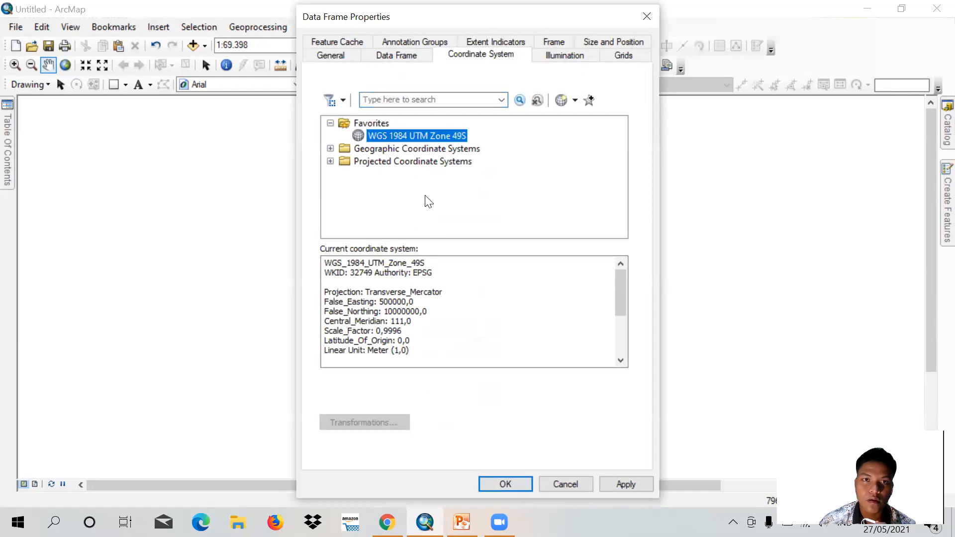
left_click(526, 482)
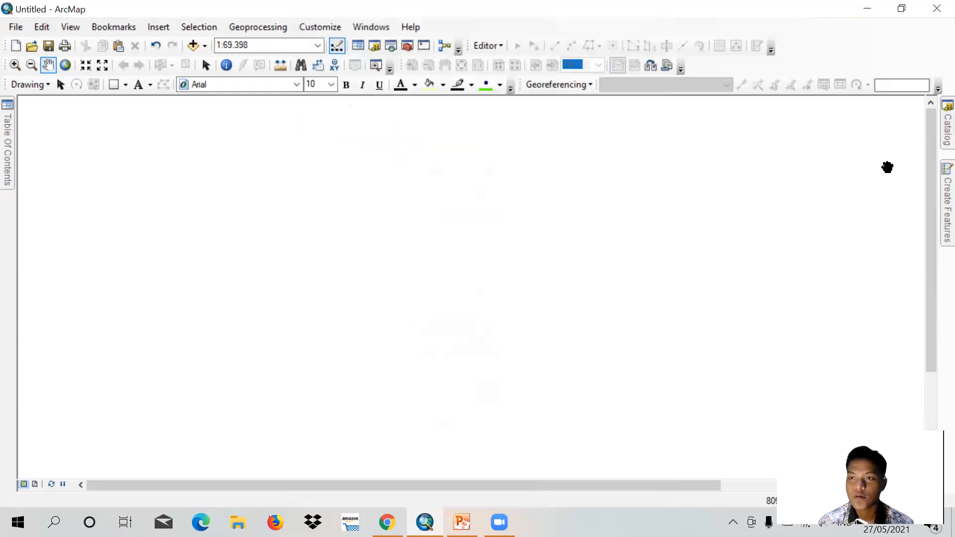
- Add the KEC. BONDOWOSO.shp shapefile from the C:\DATA TABEL folder to the map as a layer
mouse_move(945, 115)
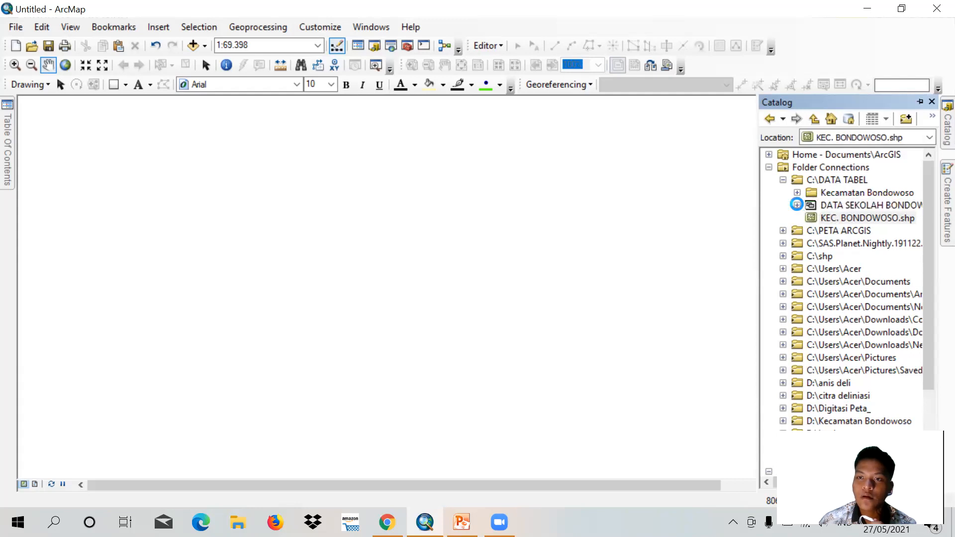
left_click(797, 205)
left_click(797, 205)
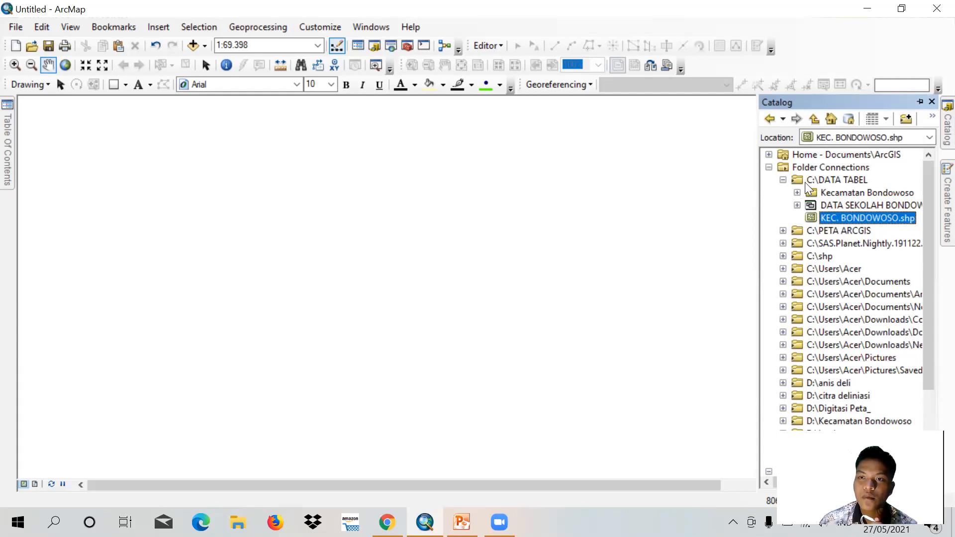
left_click(796, 192)
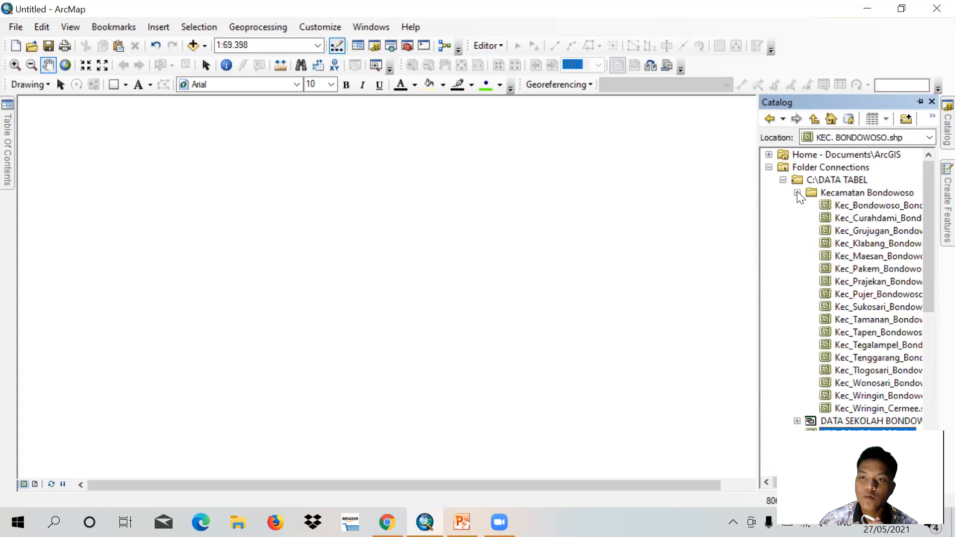
left_click(797, 193)
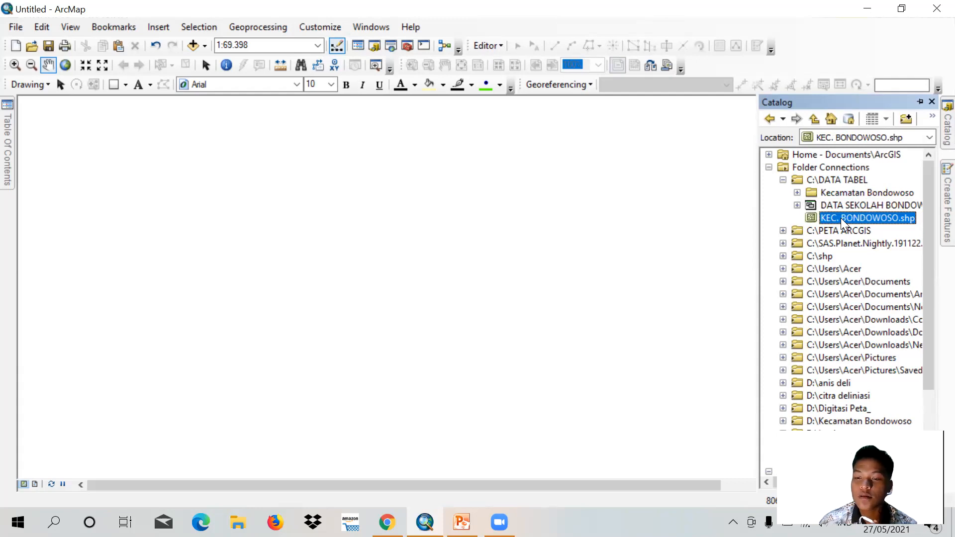
left_click_drag(841, 217, 601, 215)
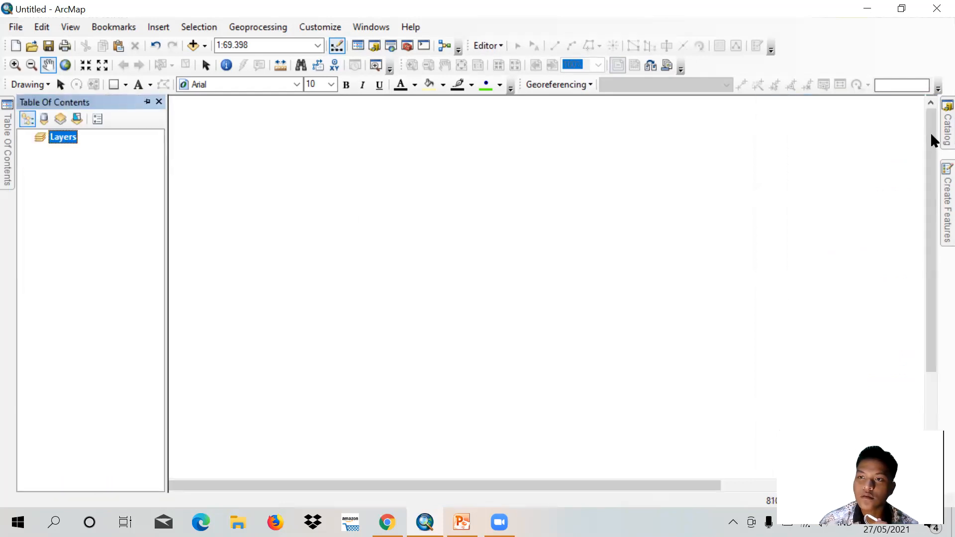
mouse_move(852, 217)
left_mouse_down()
mouse_move(693, 255)
mouse_move(74, 192)
mouse_move(11, 136)
mouse_move(47, 163)
mouse_move(41, 154)
left_mouse_up()
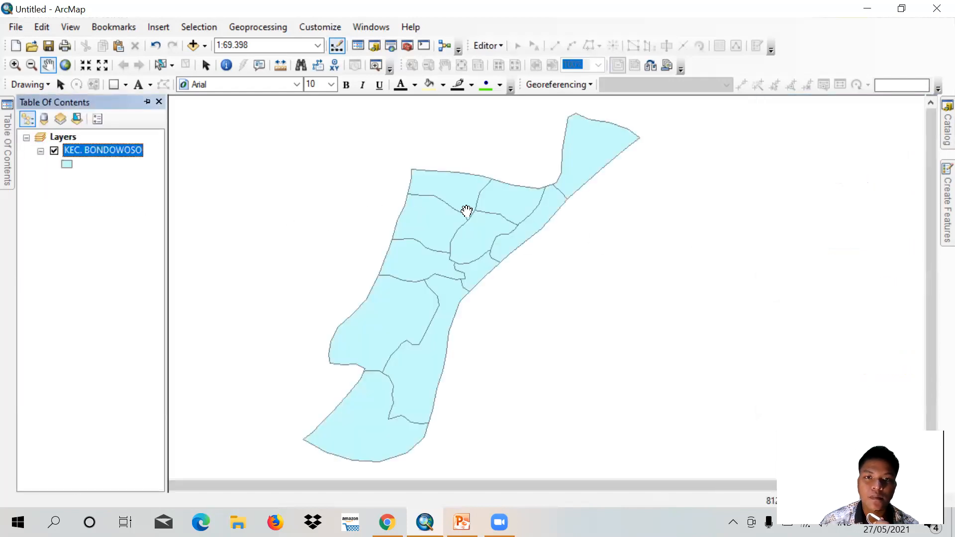
- Open the attribute table of the KEC. BONDOWOSO layer to examine its records
right_click(96, 149)
left_click(166, 194)
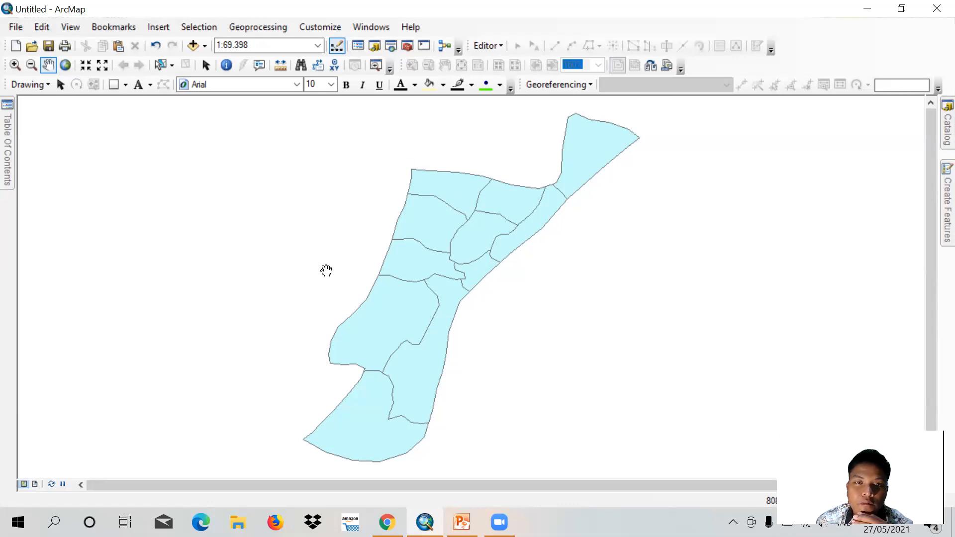
left_click(6, 105)
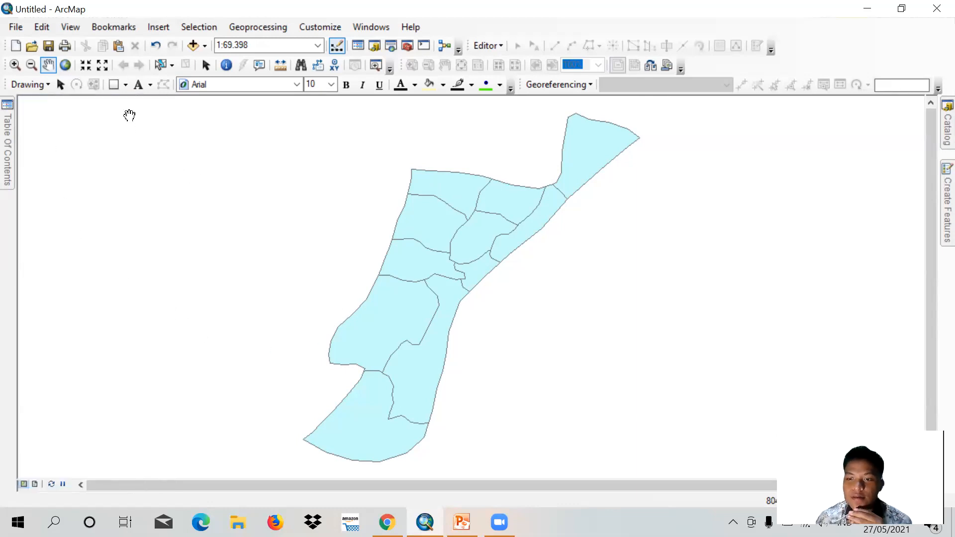
- Set up the map page with A4 paper size in landscape orientation
left_click(19, 25)
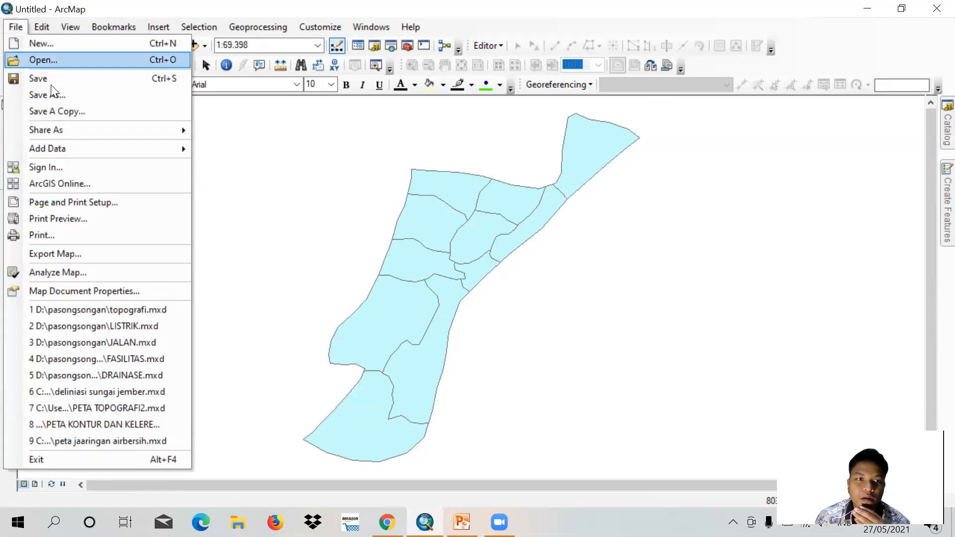
left_click(60, 202)
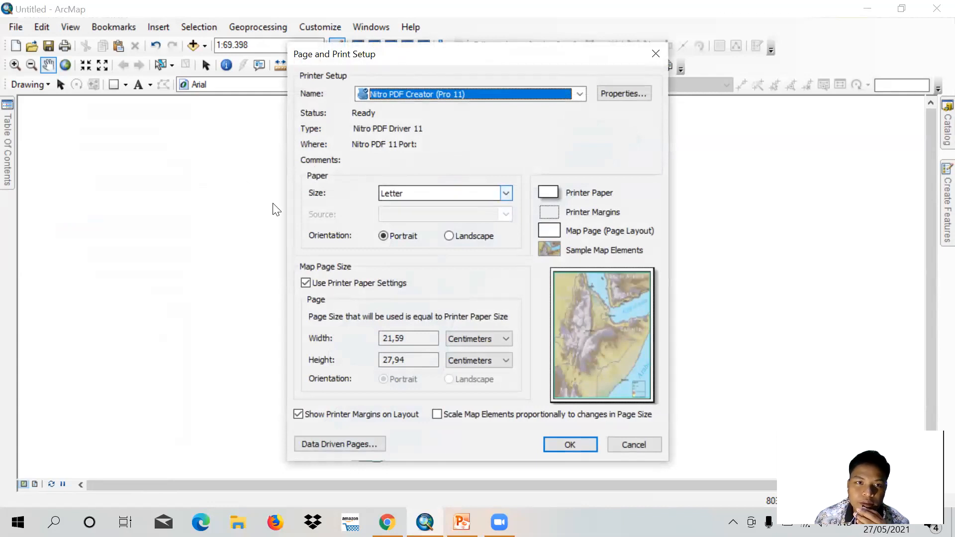
left_click(506, 191)
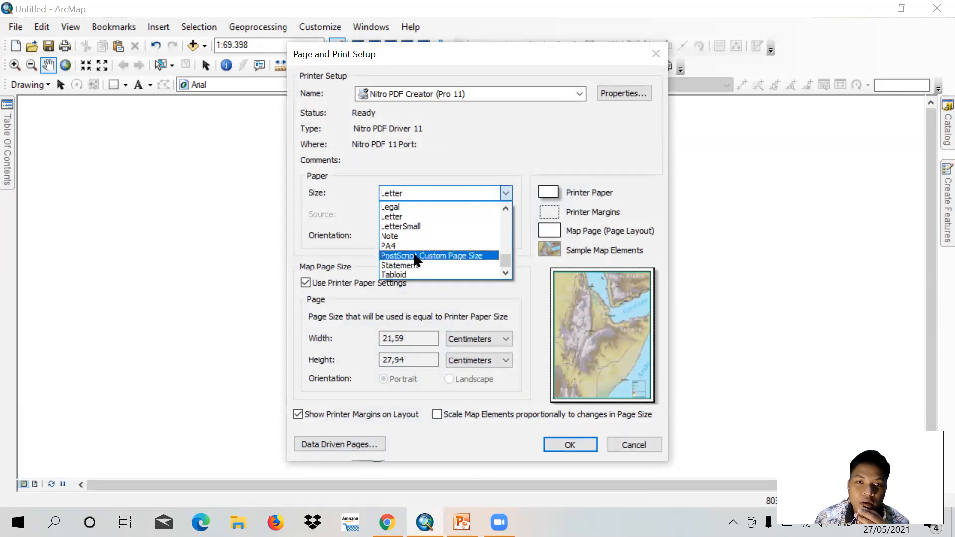
scroll(452, 219, "up", 10)
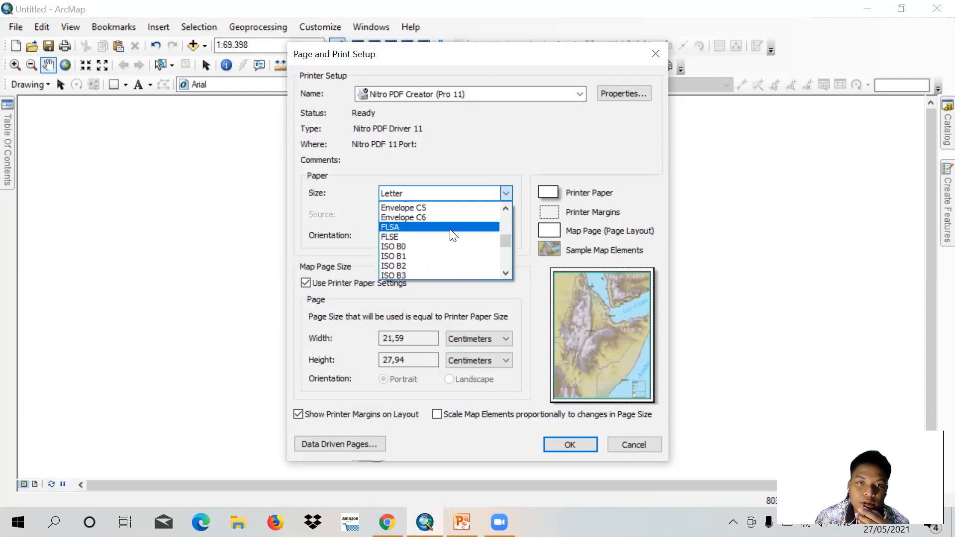
left_click_drag(507, 228, 502, 197)
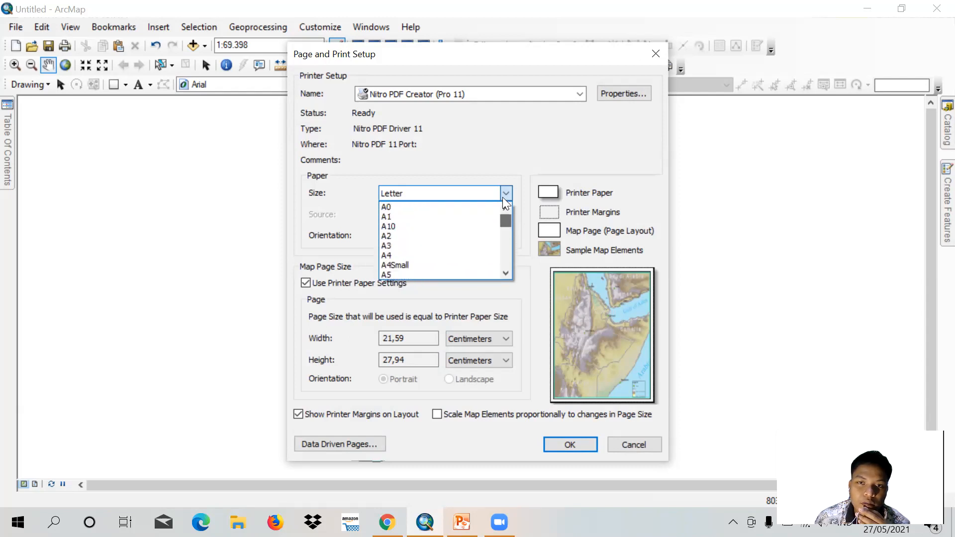
scroll(438, 245, "down", 2)
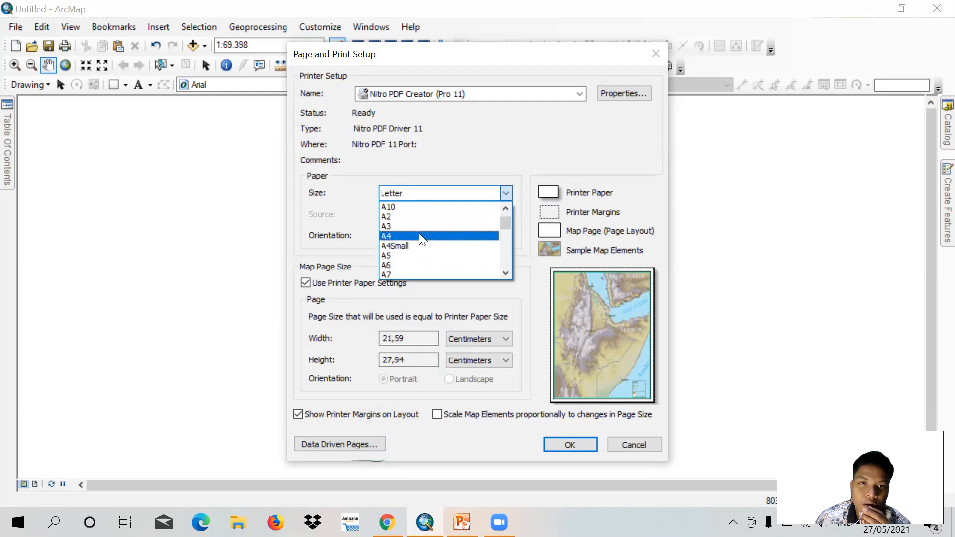
left_click(418, 236)
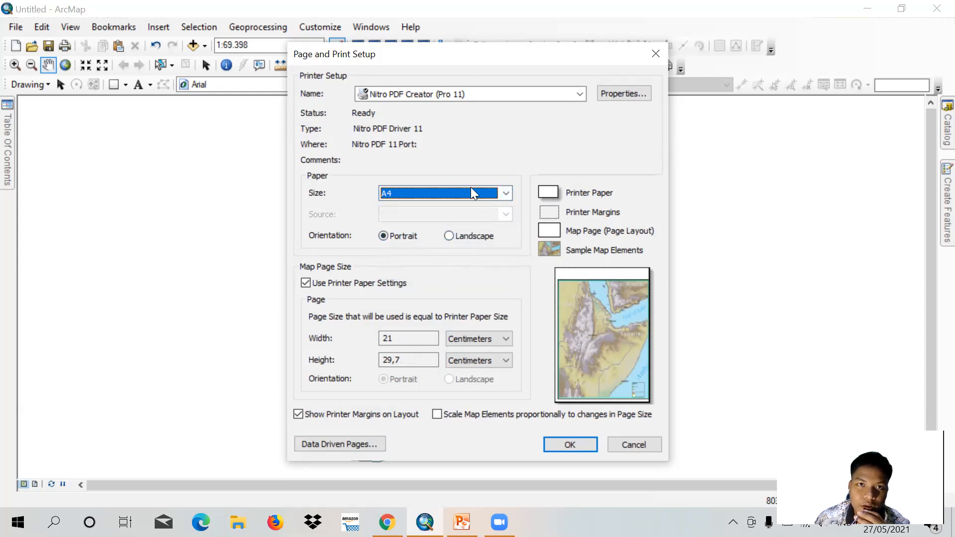
left_click(447, 234)
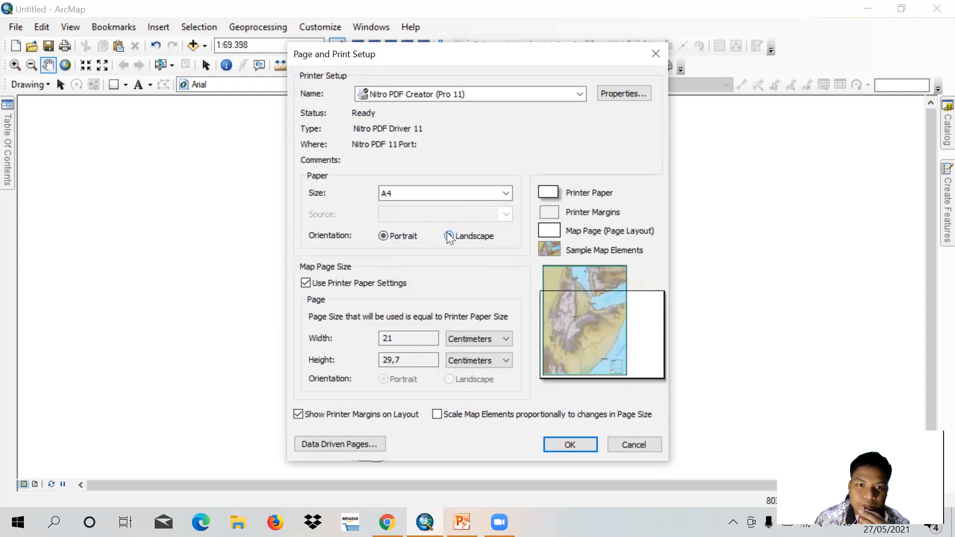
left_click(571, 441)
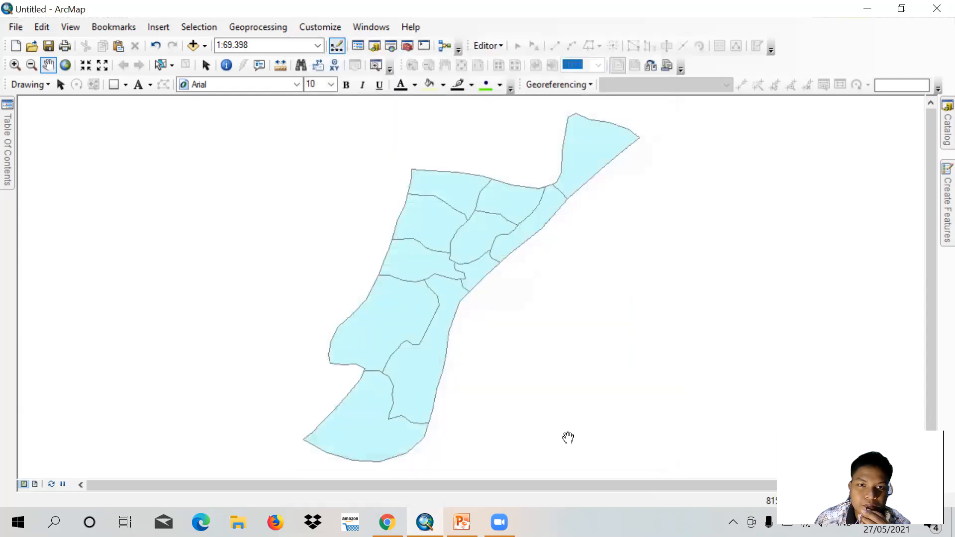
- Switch to the page layout and fit the data frame into the page's left part, about 16 cm wide and 19 cm high
scroll(419, 238, "down", 1)
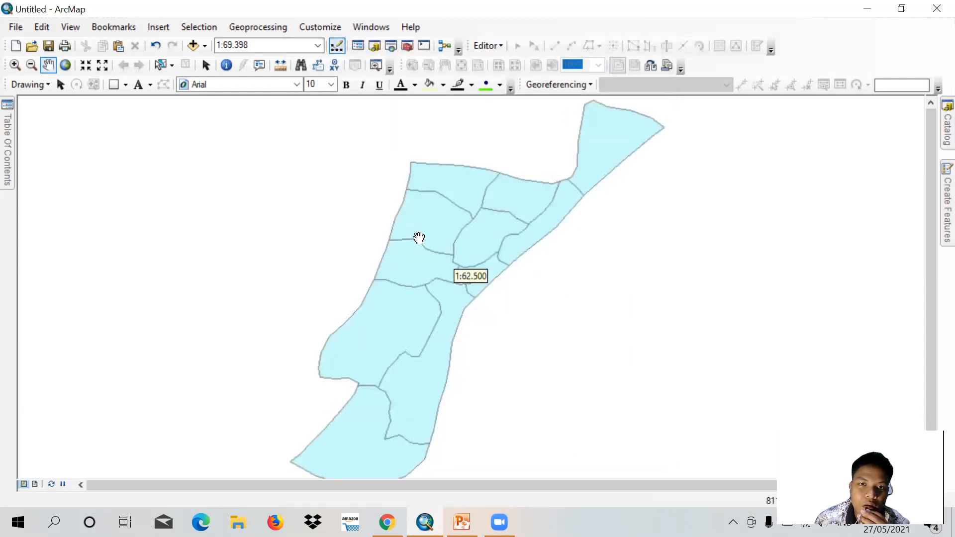
scroll(419, 238, "down", 1)
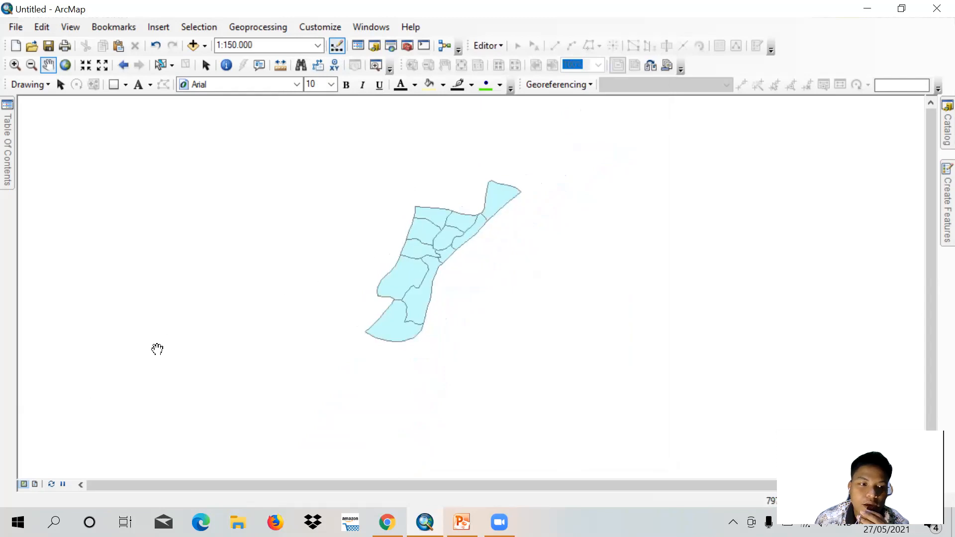
left_click(35, 484)
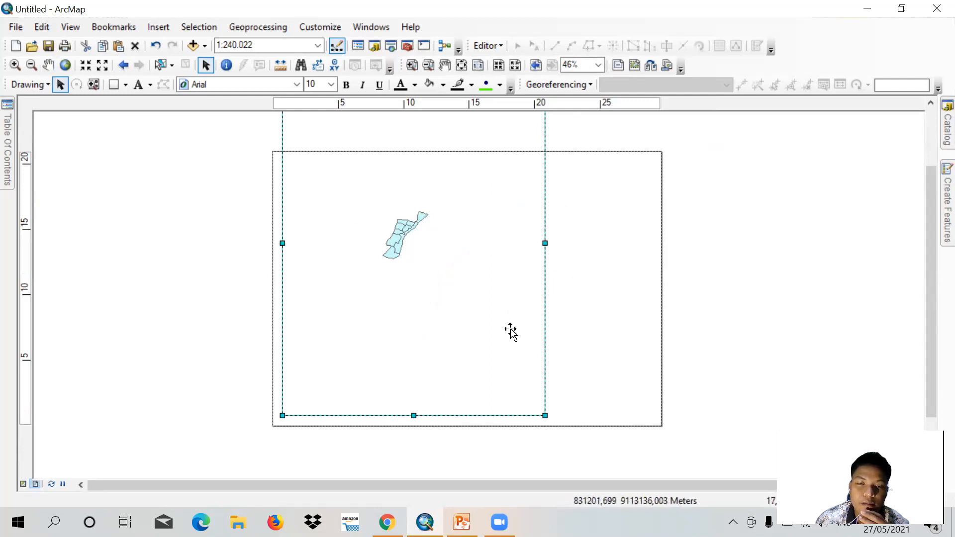
left_click_drag(545, 415, 477, 275)
left_click_drag(426, 293, 421, 261)
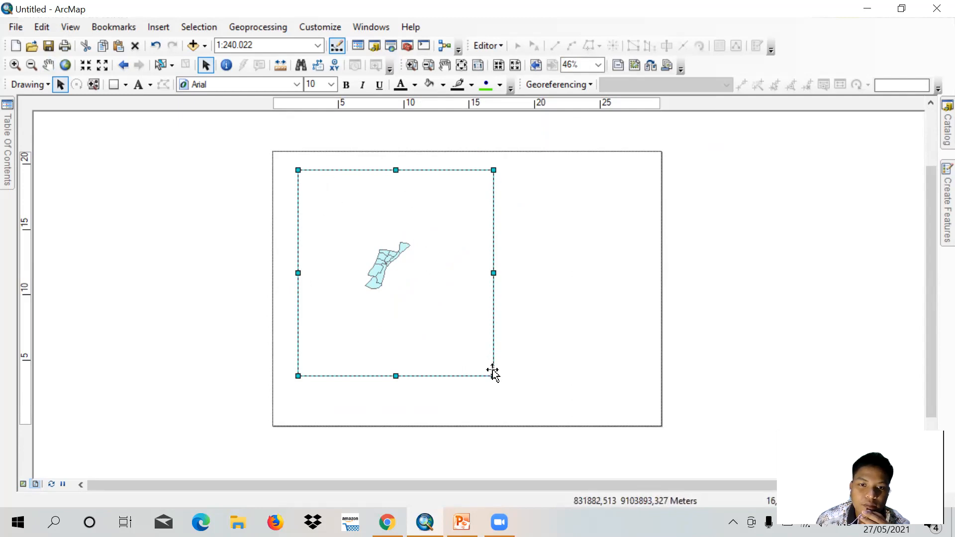
left_click_drag(493, 376, 505, 400)
left_click_drag(401, 279, 399, 273)
left_click_drag(494, 392, 504, 417)
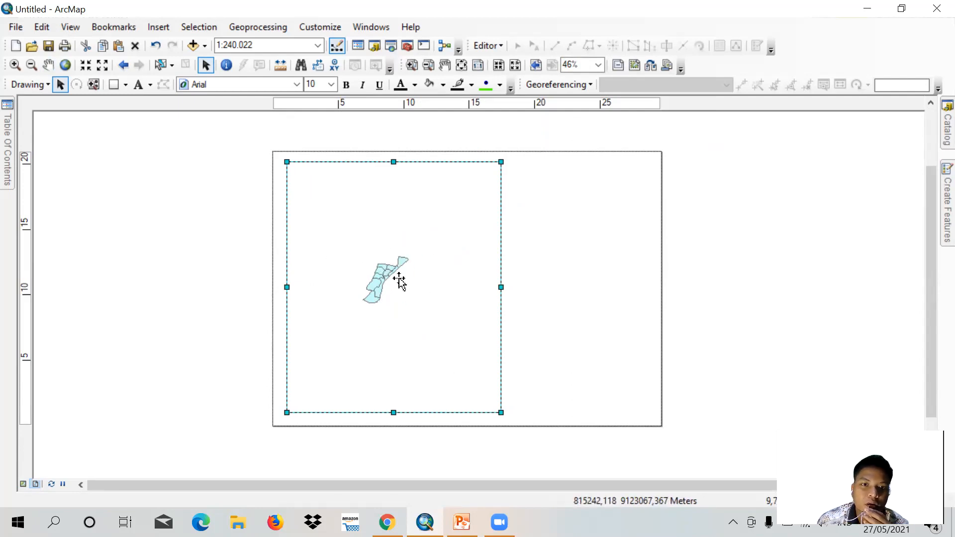
- Enlarge the district map inside the data frame to a scale of about 1:55.914 and centre it in the frame
left_click(15, 65)
left_click_drag(350, 238, 426, 326)
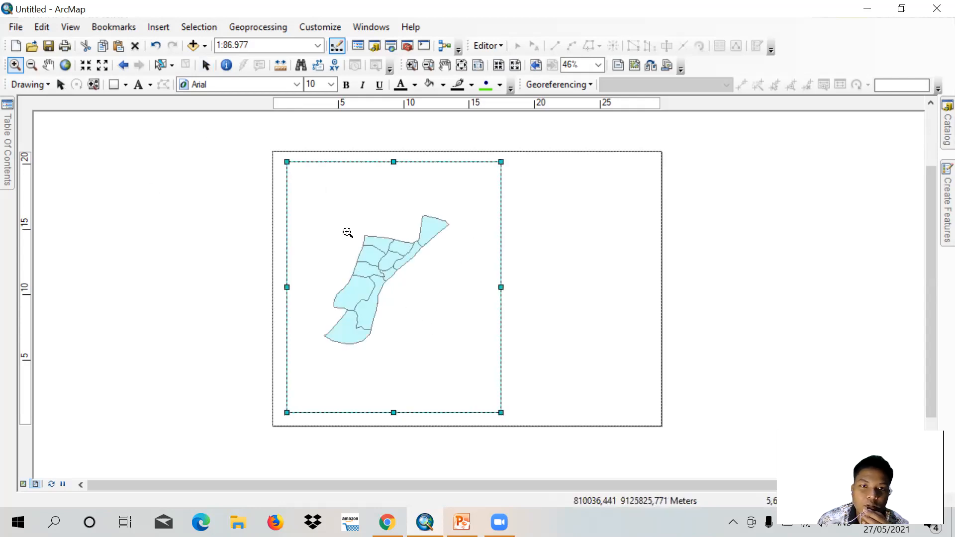
left_click_drag(327, 204, 466, 365)
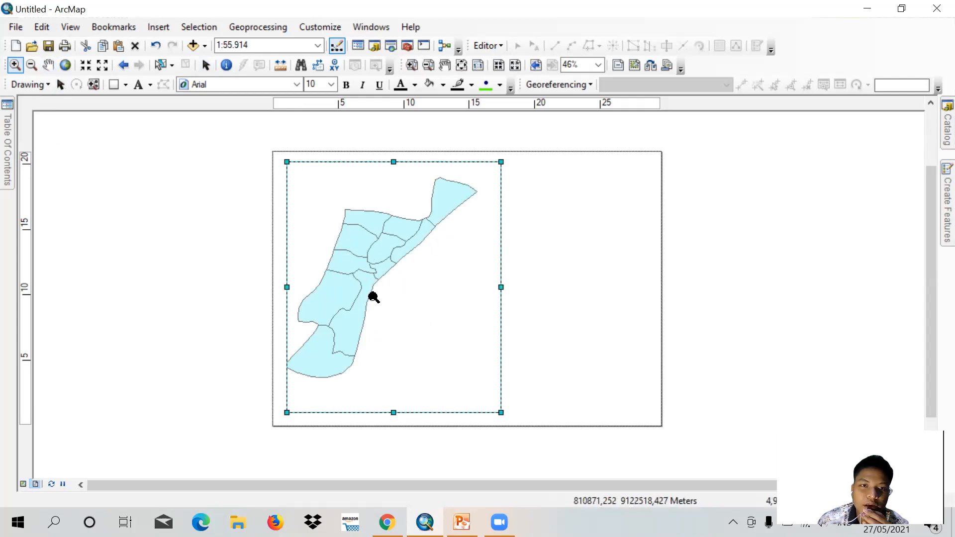
left_click(51, 67)
left_click_drag(344, 251, 386, 264)
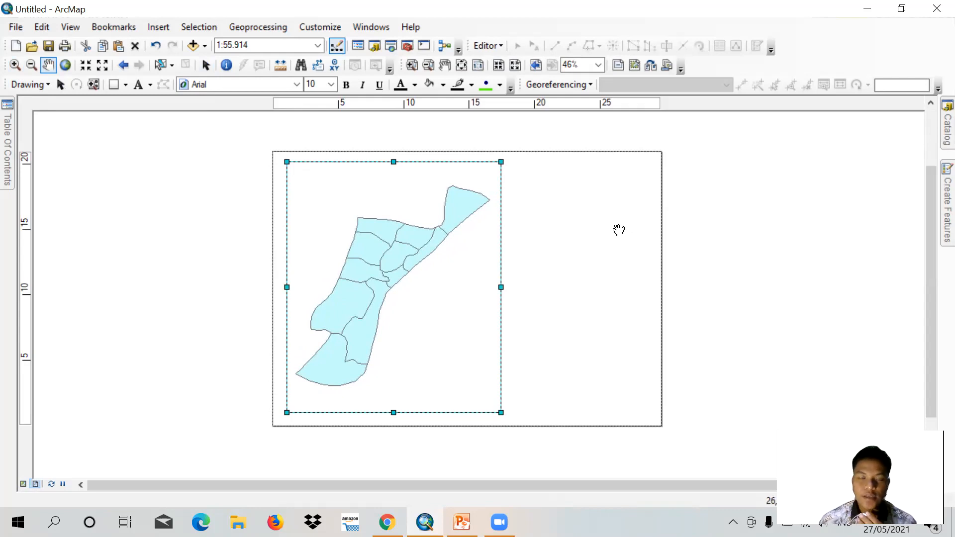
- Open the attribute table of the KEC. BONDOWOSO layer and maximise its window
mouse_move(5, 113)
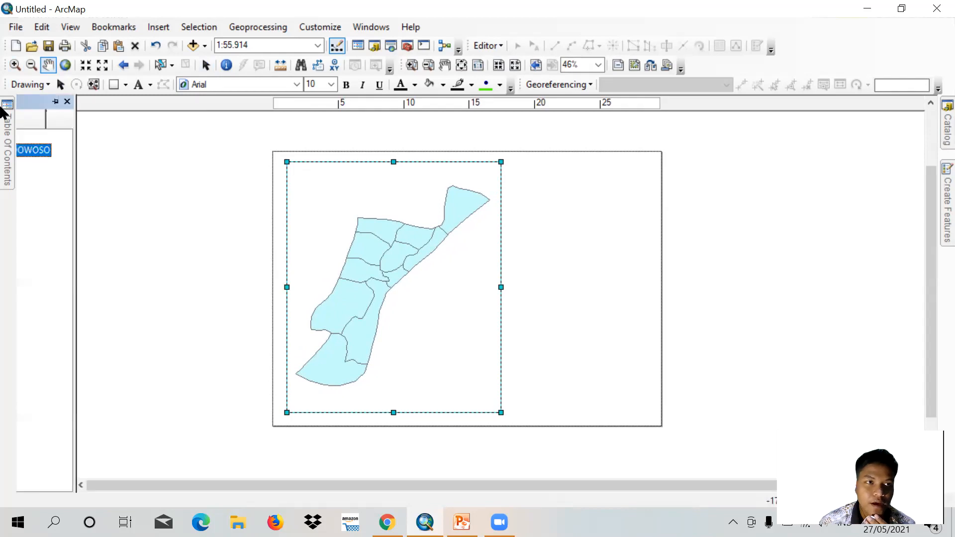
right_click(90, 154)
left_click(141, 198)
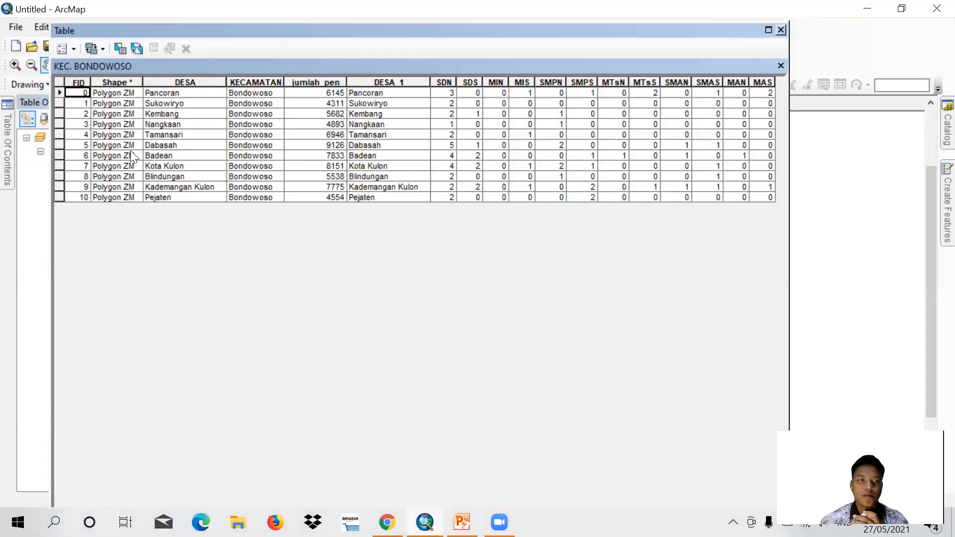
left_click(768, 29)
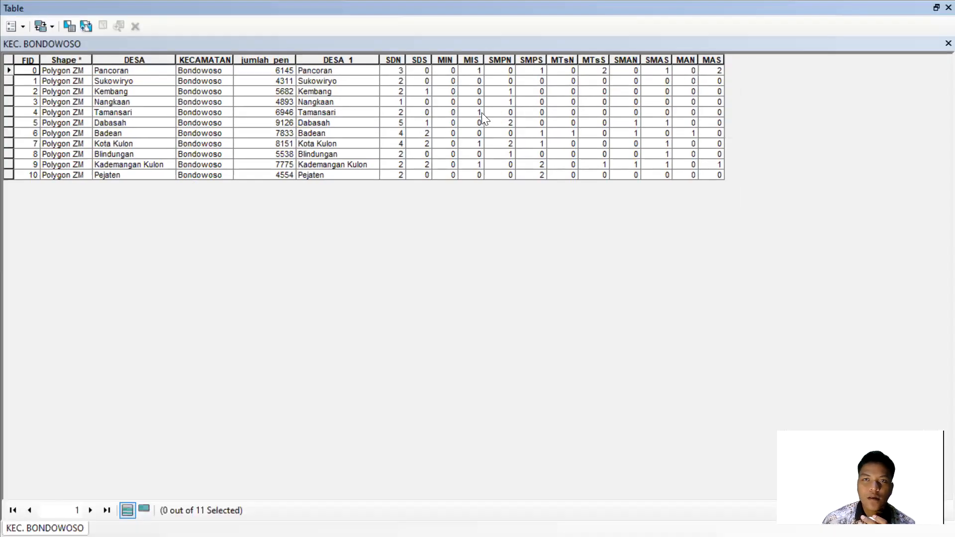
- Start creating a graph from the attribute table, keeping KEC. BONDOWOSO as the source layer
left_click(23, 28)
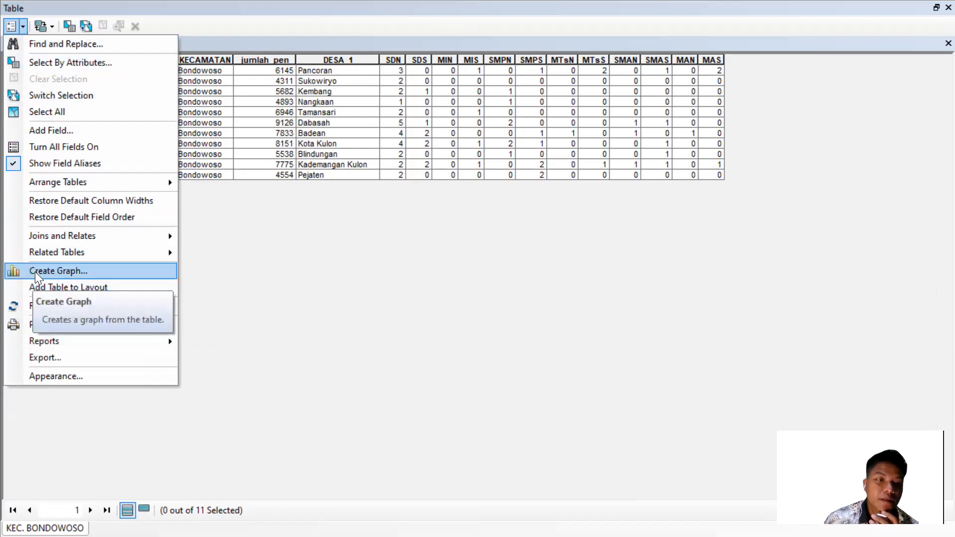
left_click(63, 271)
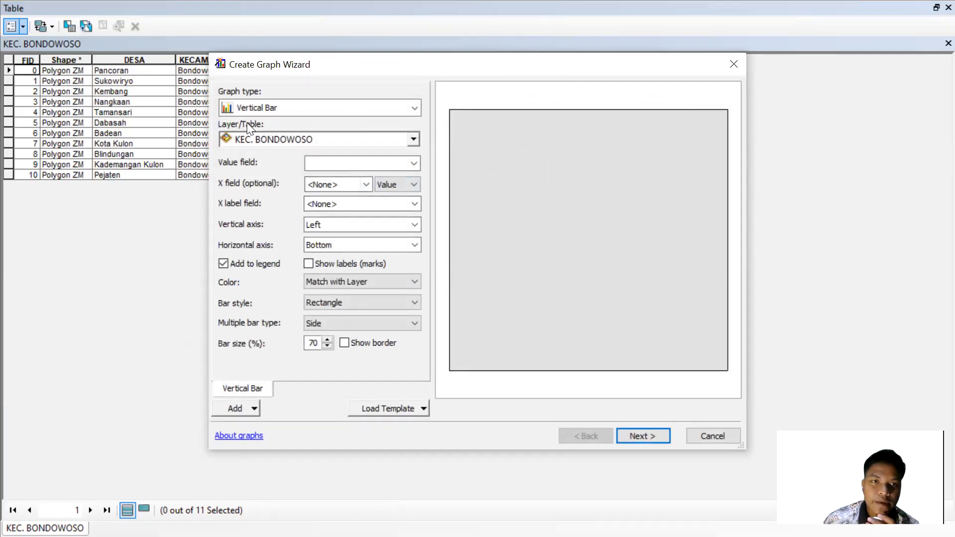
left_click(413, 140)
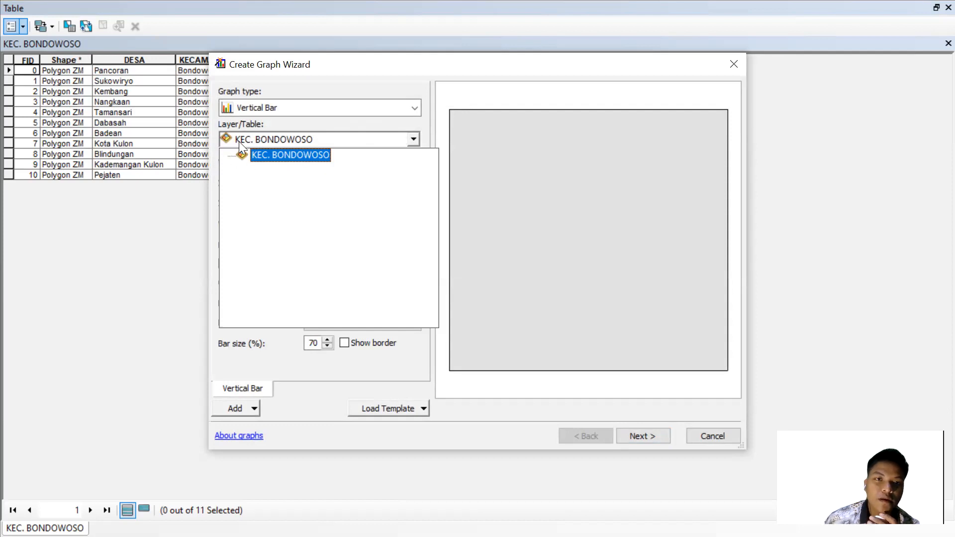
left_click(352, 126)
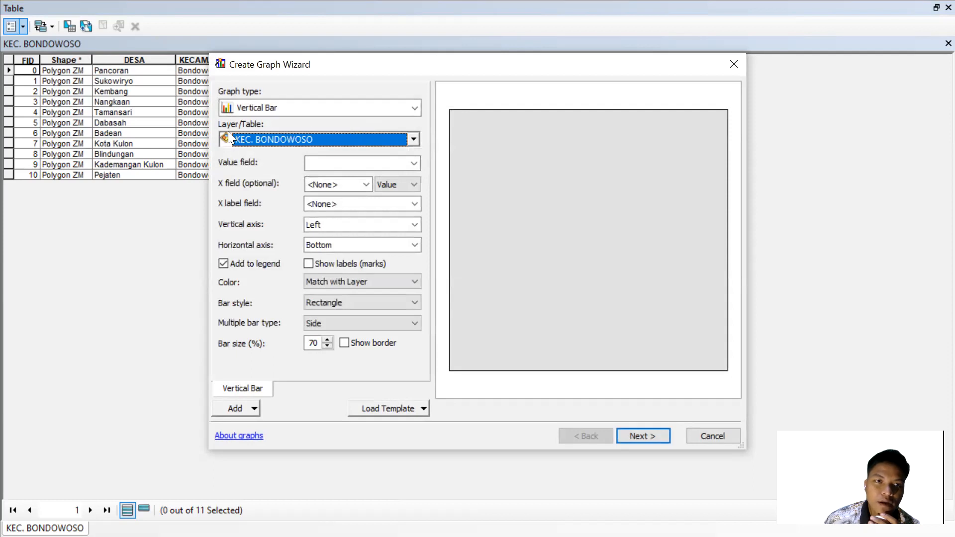
- Look through the available graph types and choose Vertical Bar for the graph
left_click(408, 108)
scroll(356, 189, "up", 1)
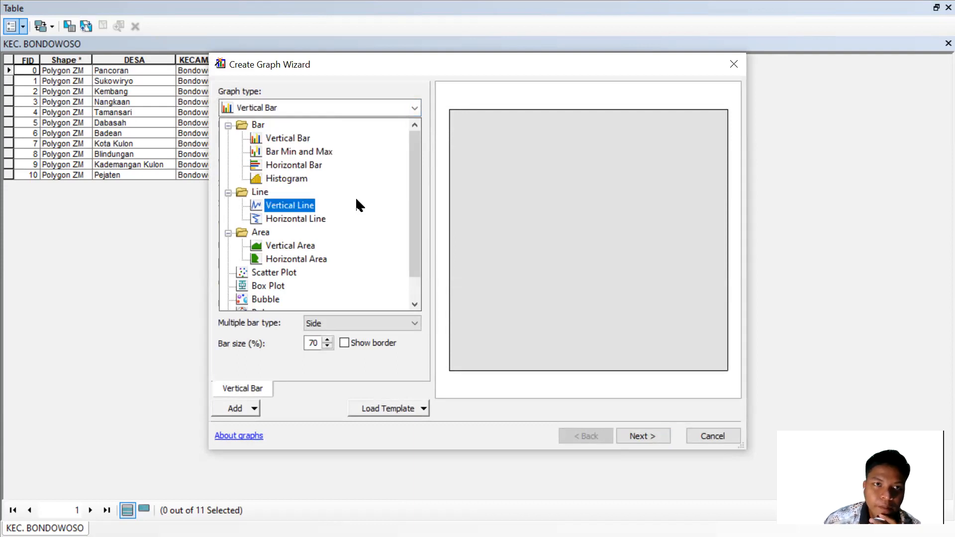
scroll(355, 196, "down", 1)
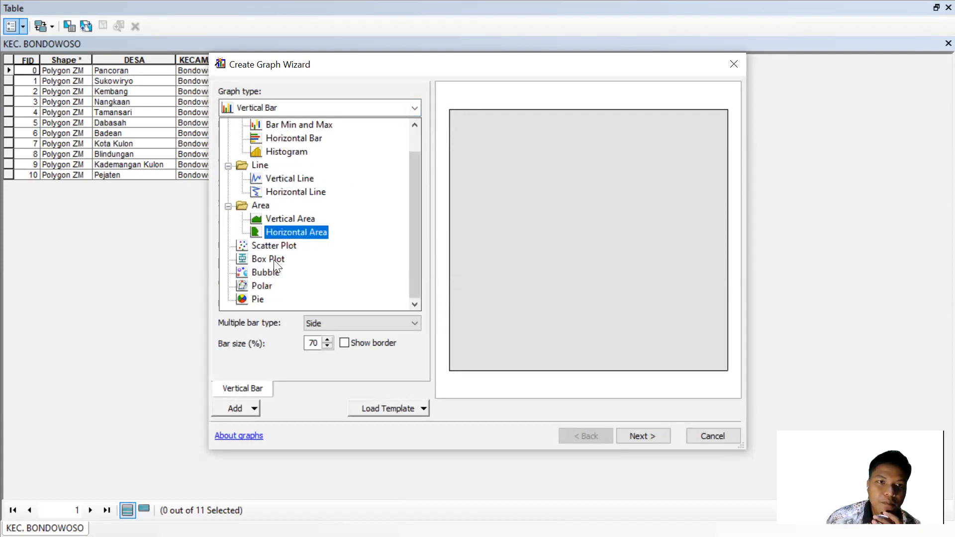
scroll(274, 260, "up", 1)
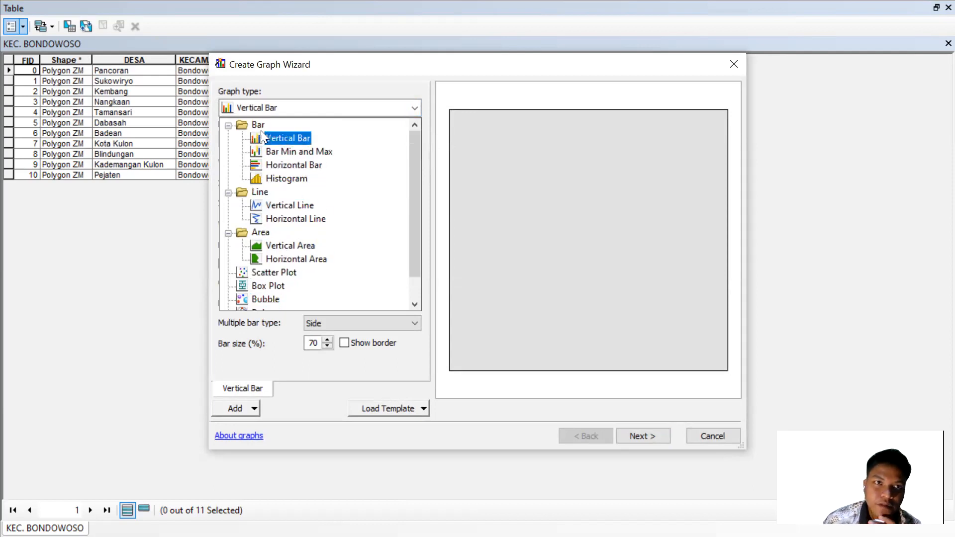
scroll(278, 199, "down", 1)
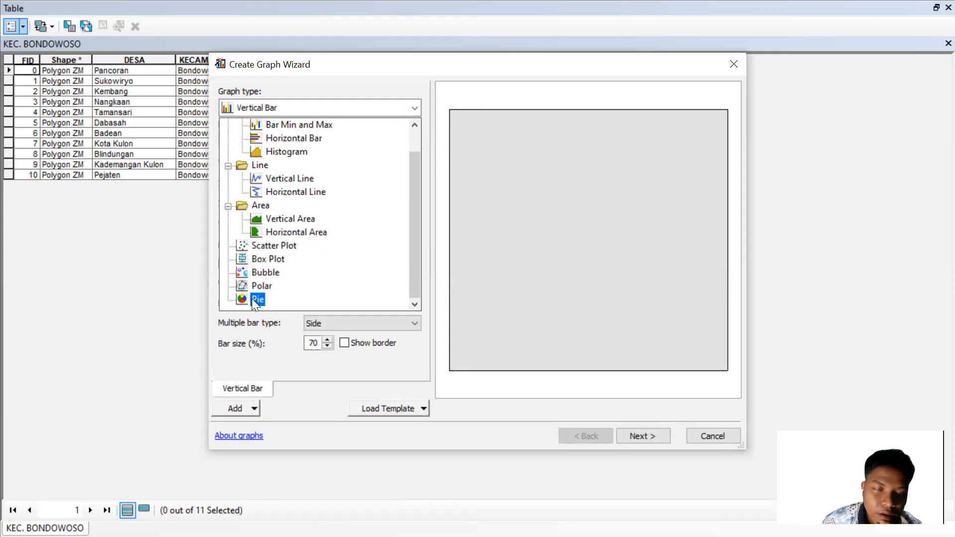
scroll(308, 243, "up", 1)
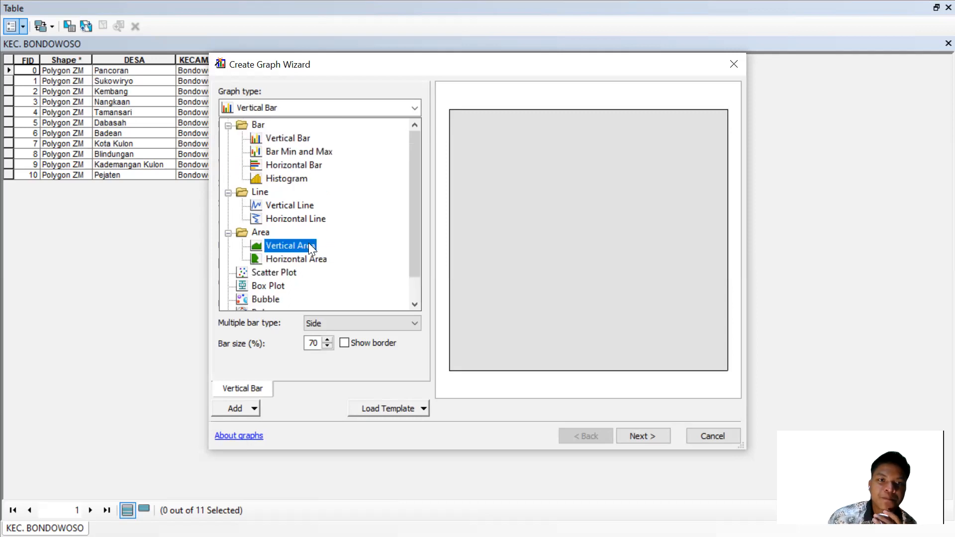
left_click(277, 142)
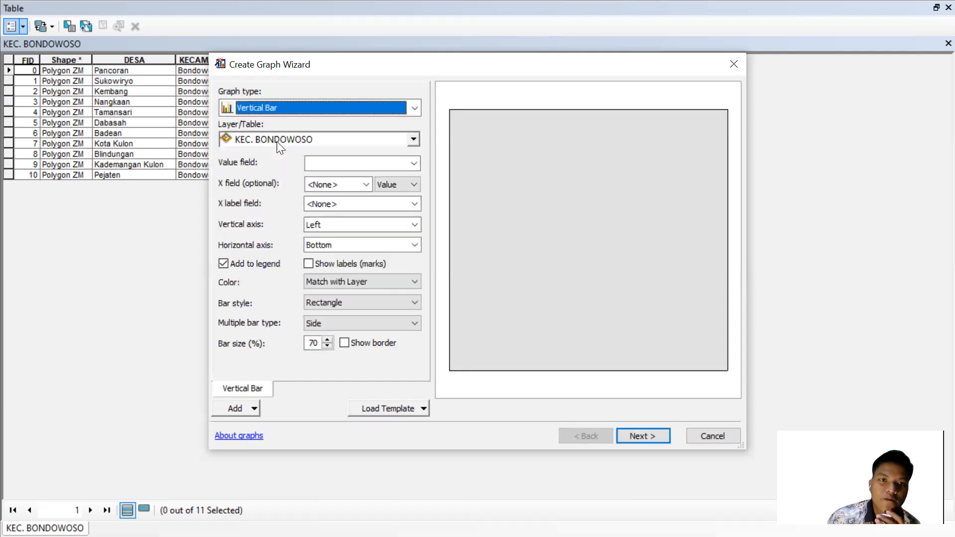
- Set the graph's value field to jumlah_pen and its X field to DESA
left_click(412, 164)
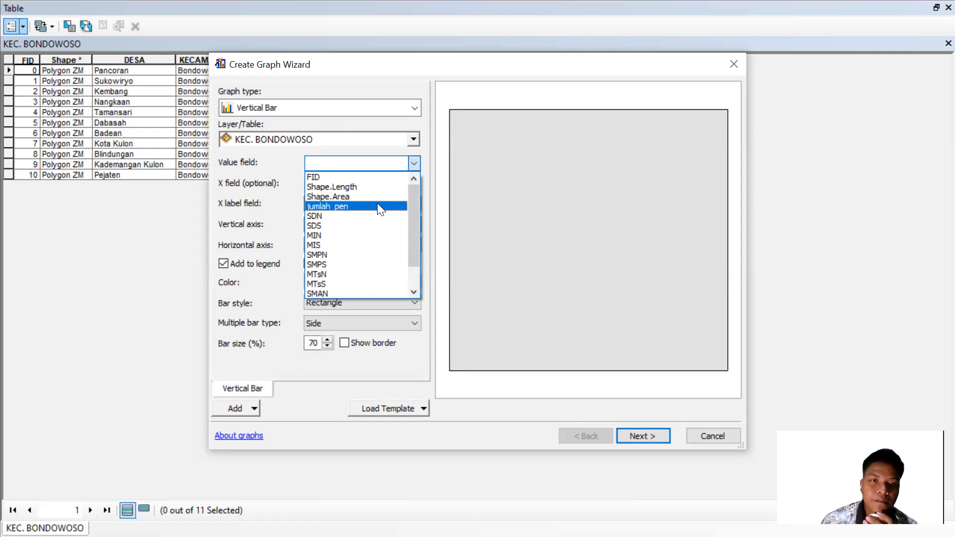
left_click(327, 206)
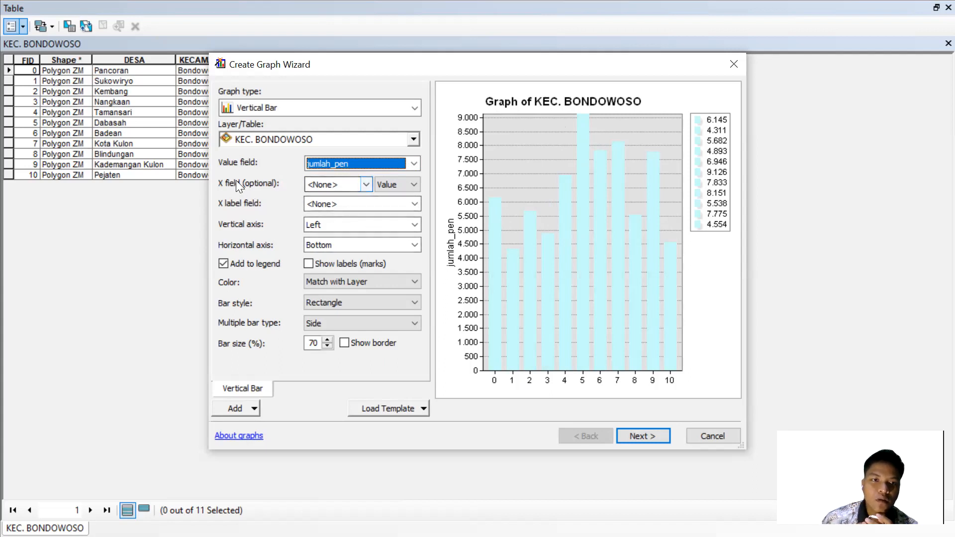
left_click(365, 179)
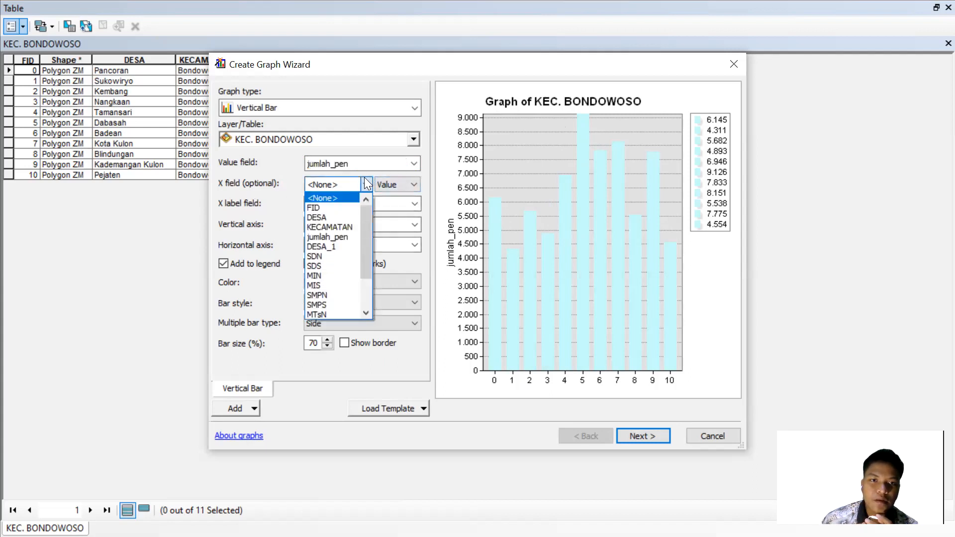
left_click(347, 237)
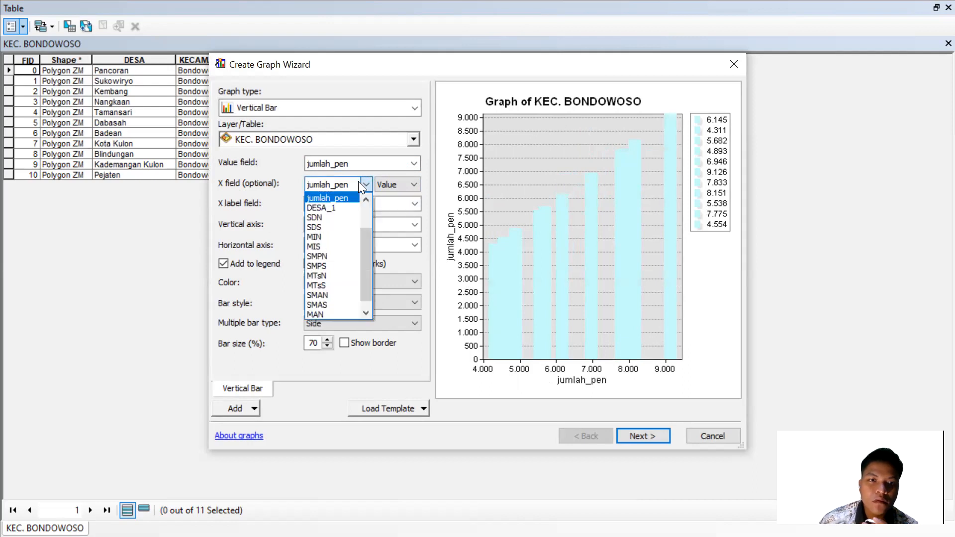
scroll(341, 236, "up", 2)
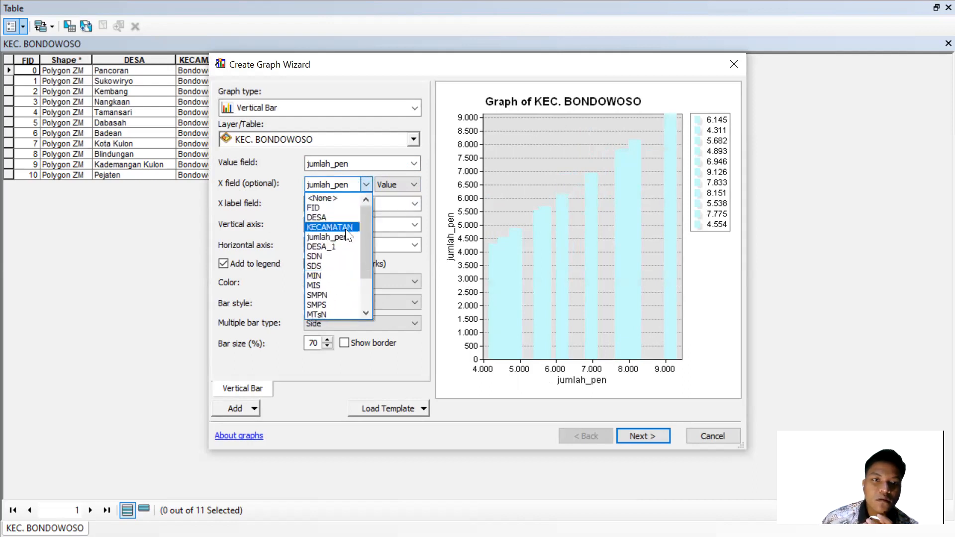
left_click(346, 218)
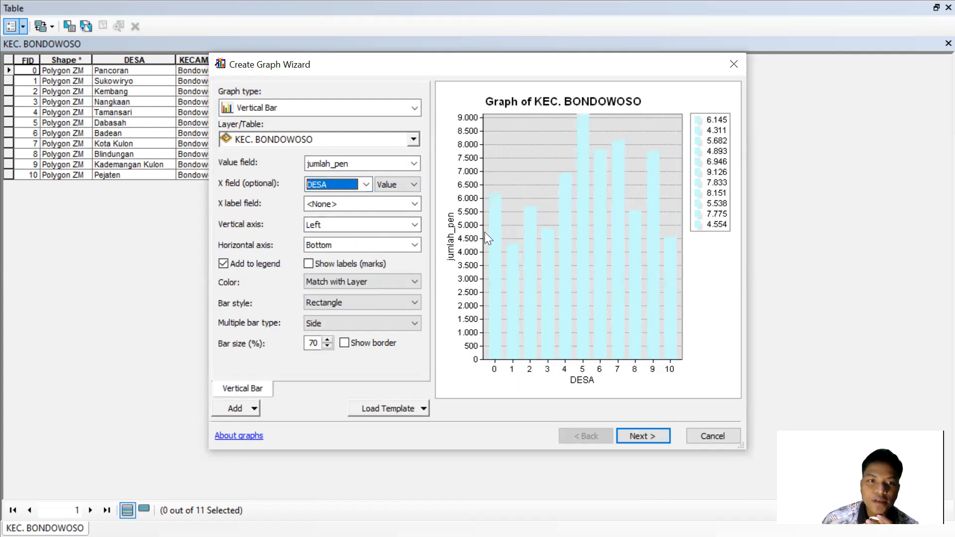
- Try jumlah_pen as the graph's X field, and set the field back to DESA
left_click(367, 186)
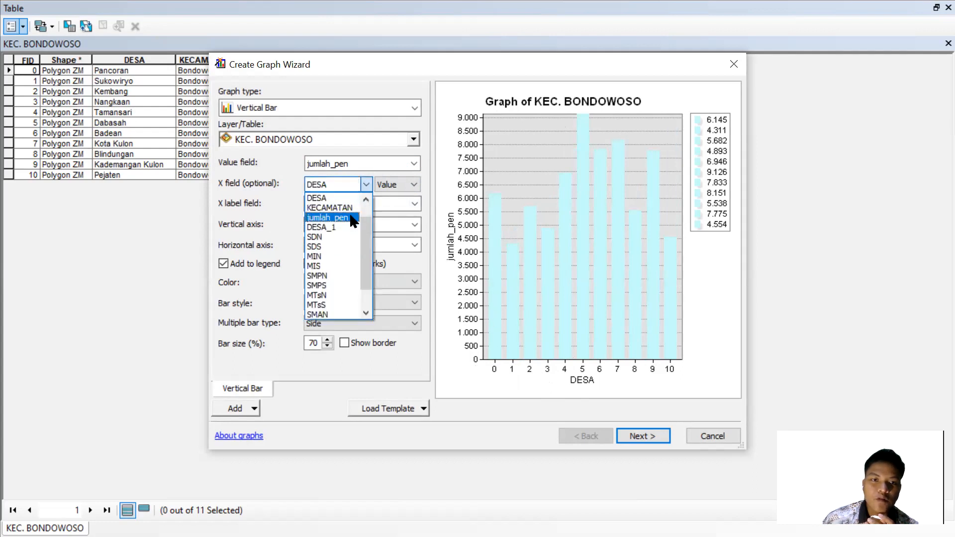
left_click(351, 218)
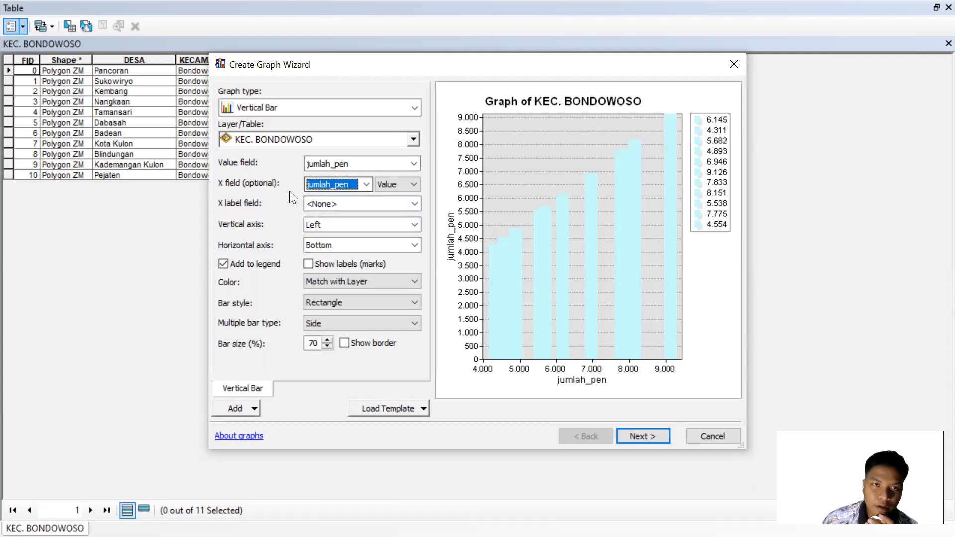
left_click(367, 183)
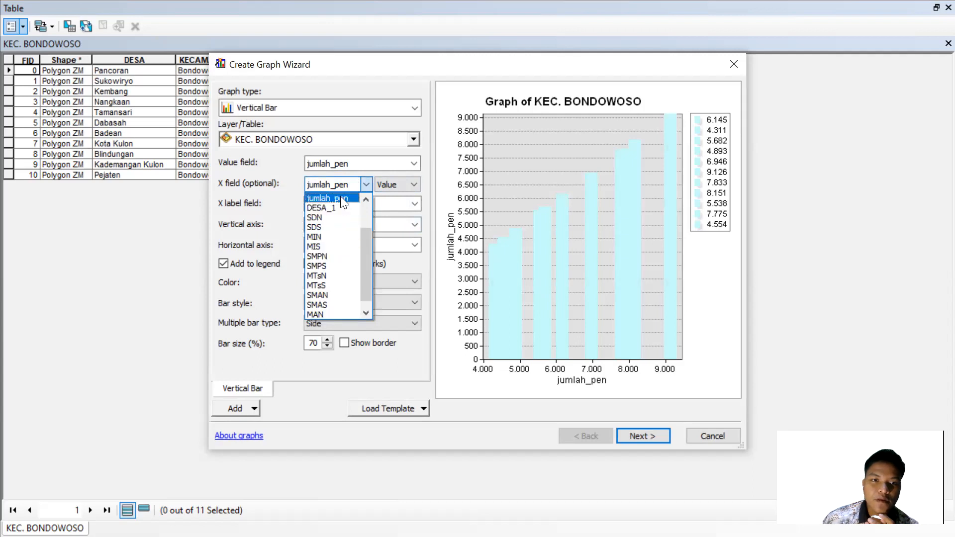
scroll(351, 217, "up", 2)
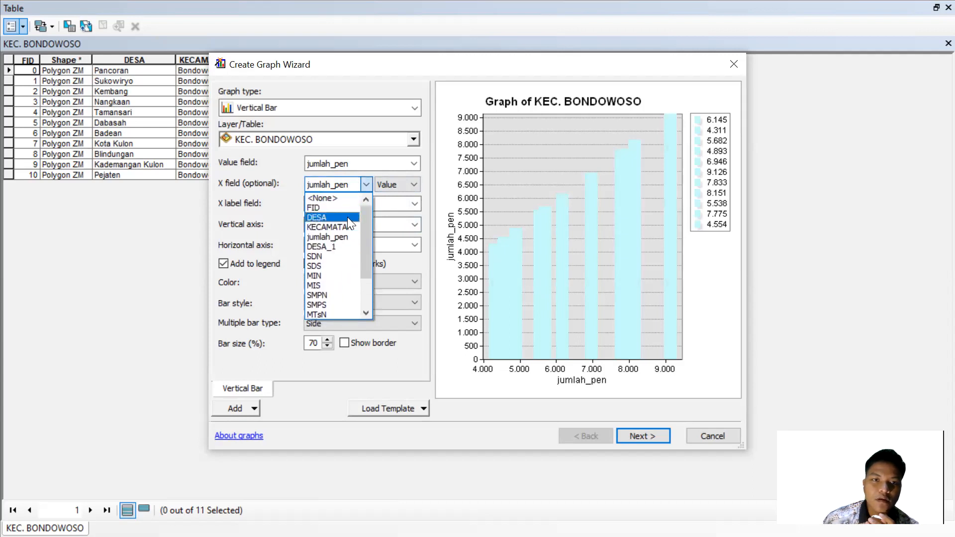
left_click(347, 217)
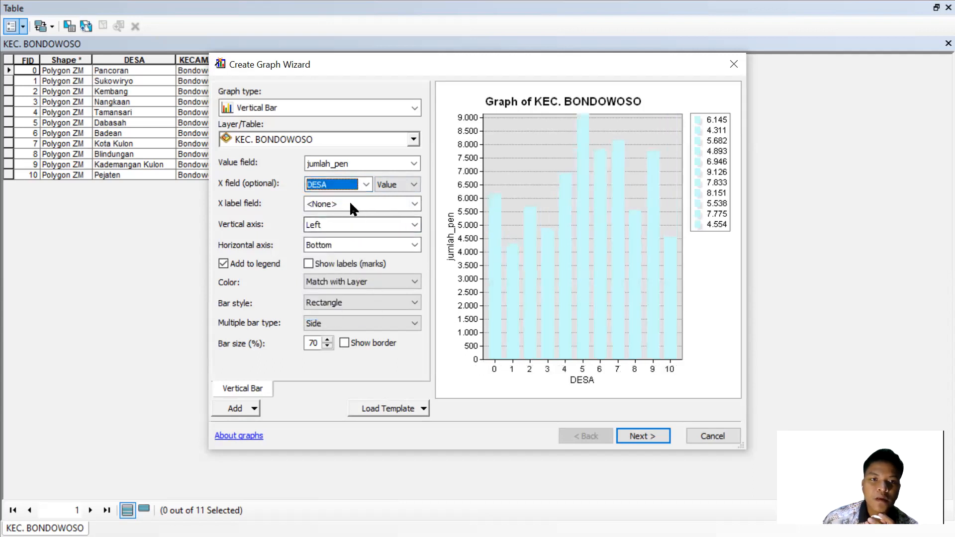
- Set the graph's X label field to DESA so the bars carry the village names
left_click(356, 203)
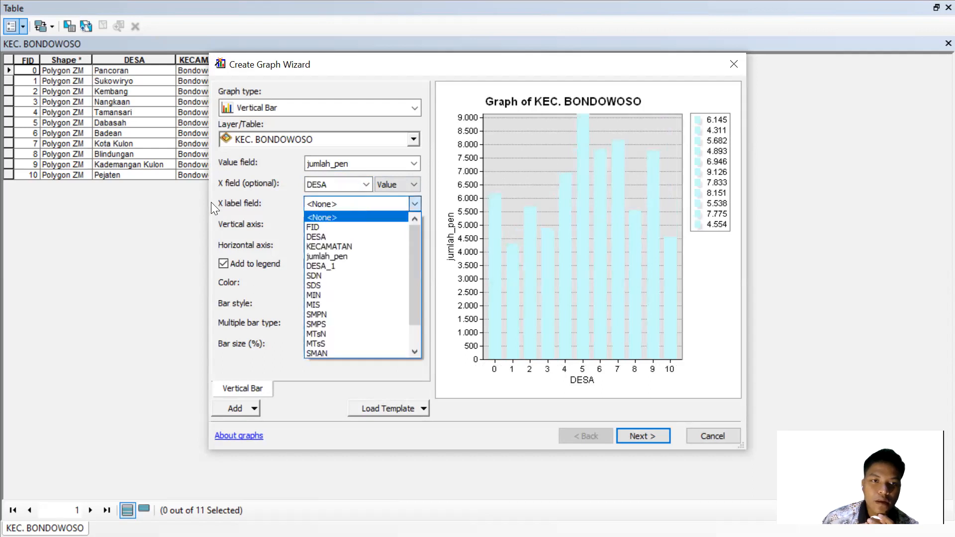
left_click(337, 237)
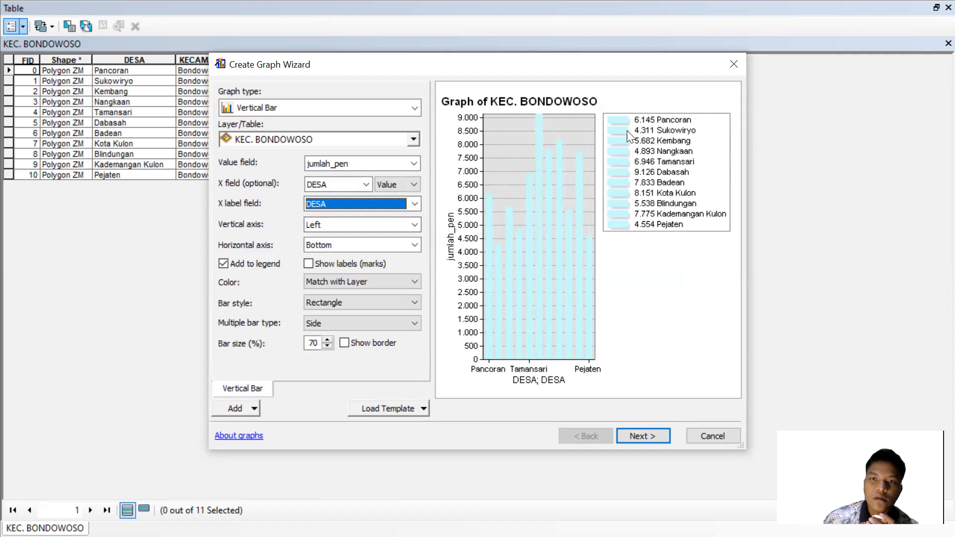
left_click(412, 205)
left_click(284, 227)
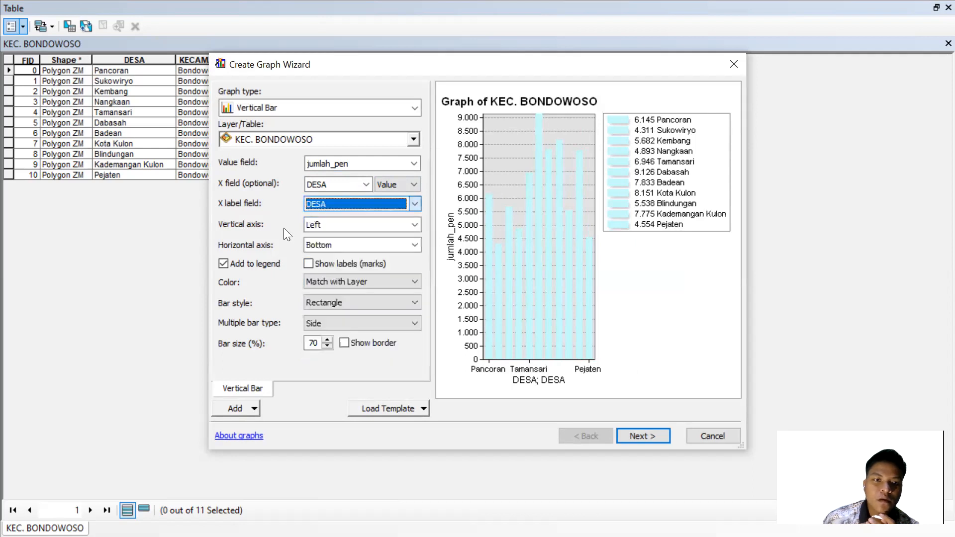
- Try the Left and Right option for the graph's vertical axis, and return it to Left
left_click(331, 224)
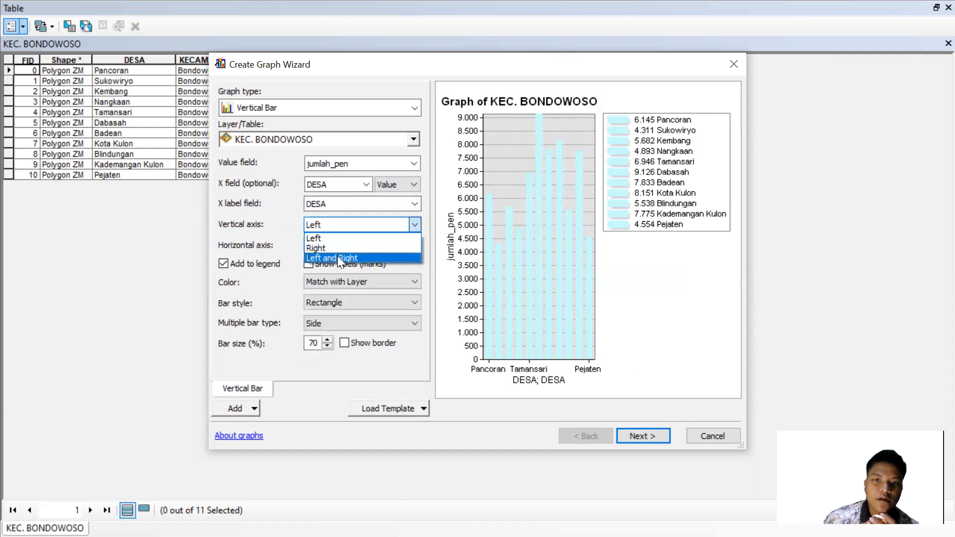
left_click(337, 256)
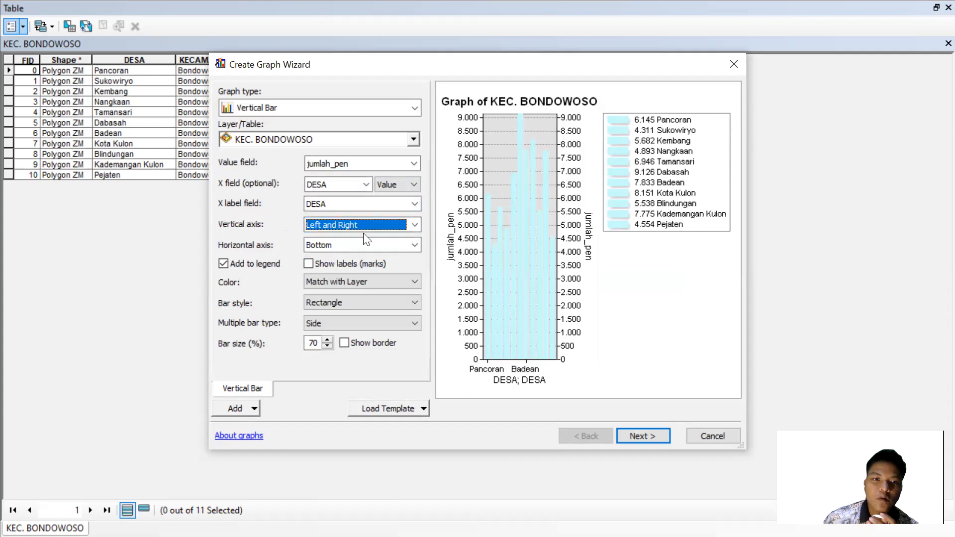
left_click(359, 227)
left_click(343, 238)
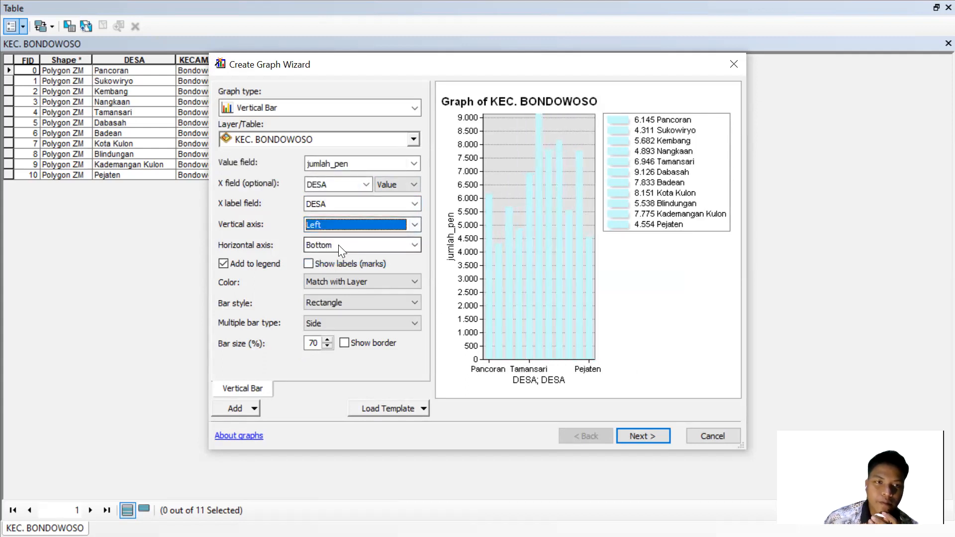
- Try the Top and Bottom and the Top options for the graph's horizontal axis, and return it to Bottom
left_click(338, 244)
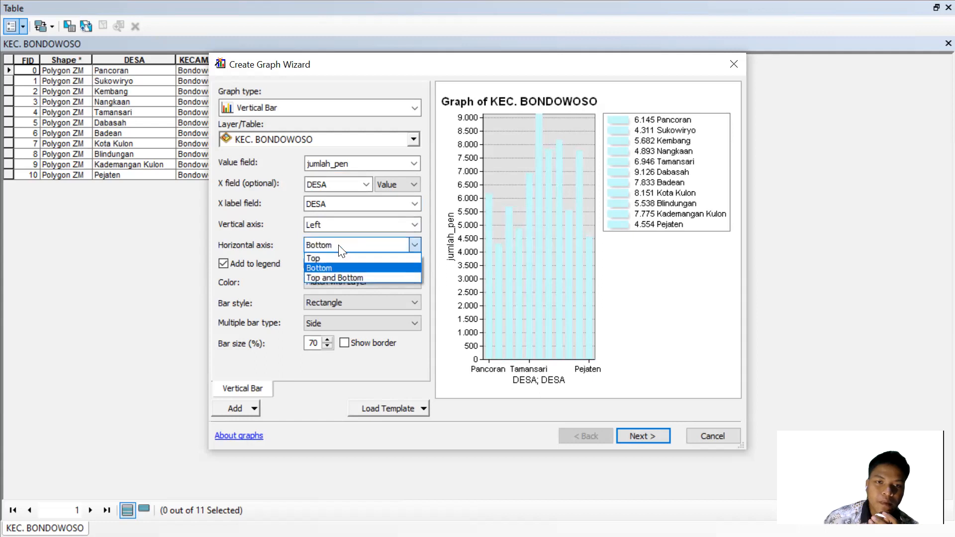
left_click(322, 278)
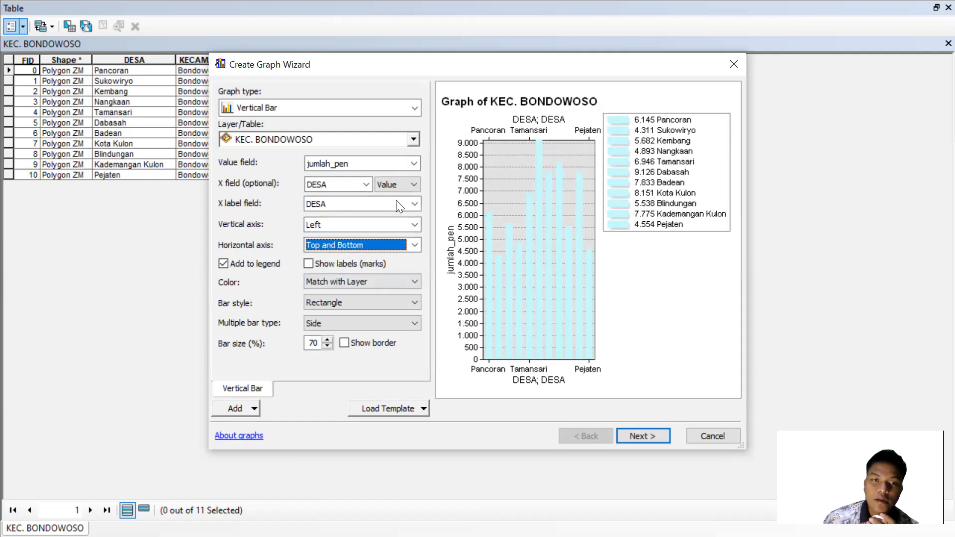
left_click(414, 245)
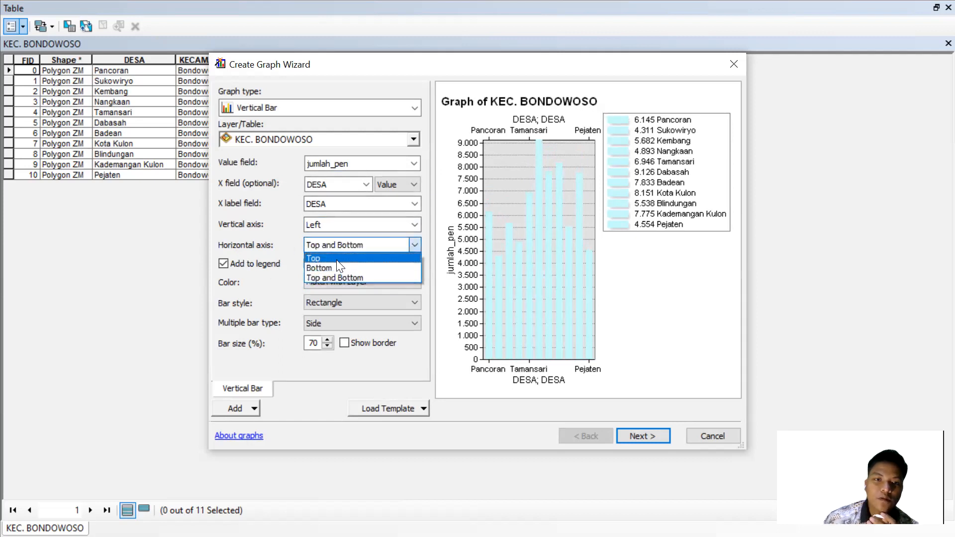
left_click(341, 259)
left_click(343, 243)
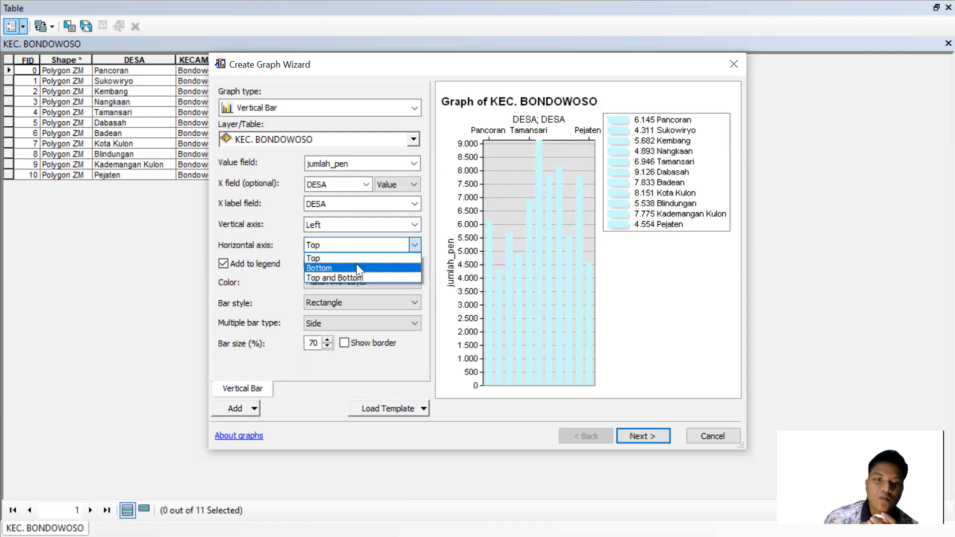
left_click(356, 266)
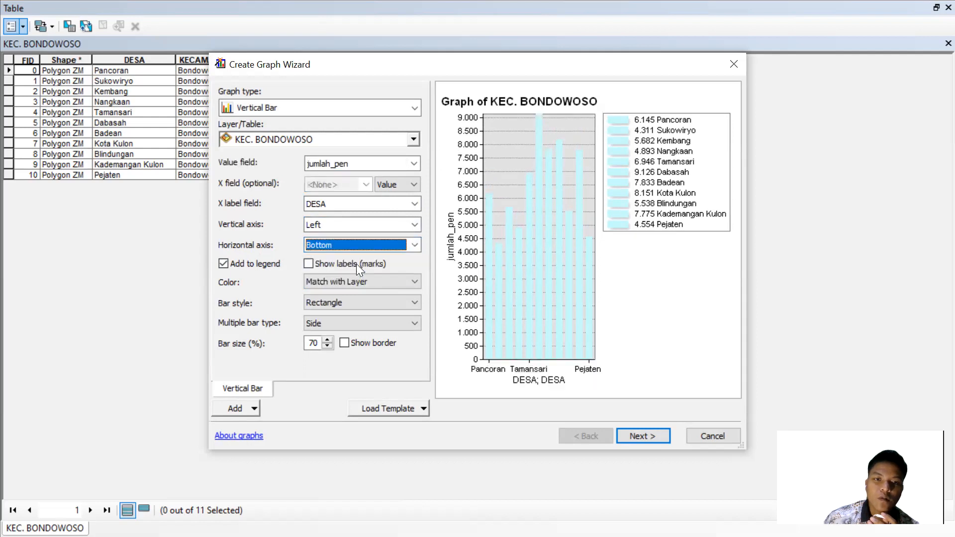
- Try showing labels (marks) on the graph's bars, and turn them off again
left_click(314, 263)
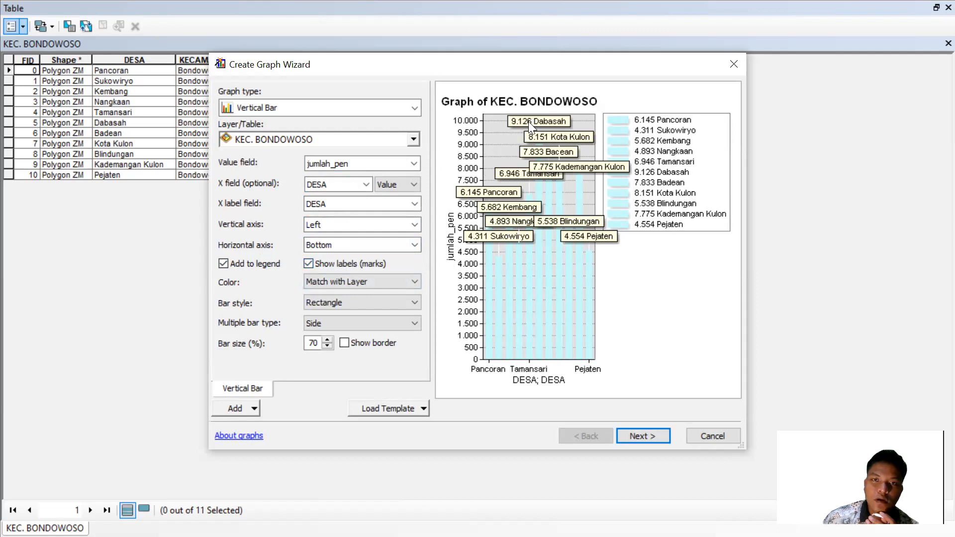
left_click(309, 261)
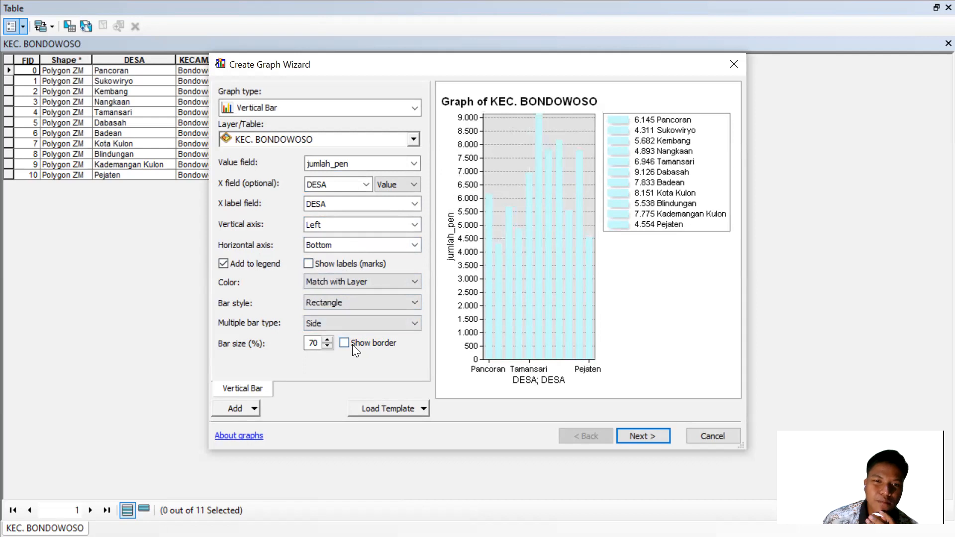
- Color the graph's bars by Palette instead of matching the layer, using the Default palette
left_click(407, 278)
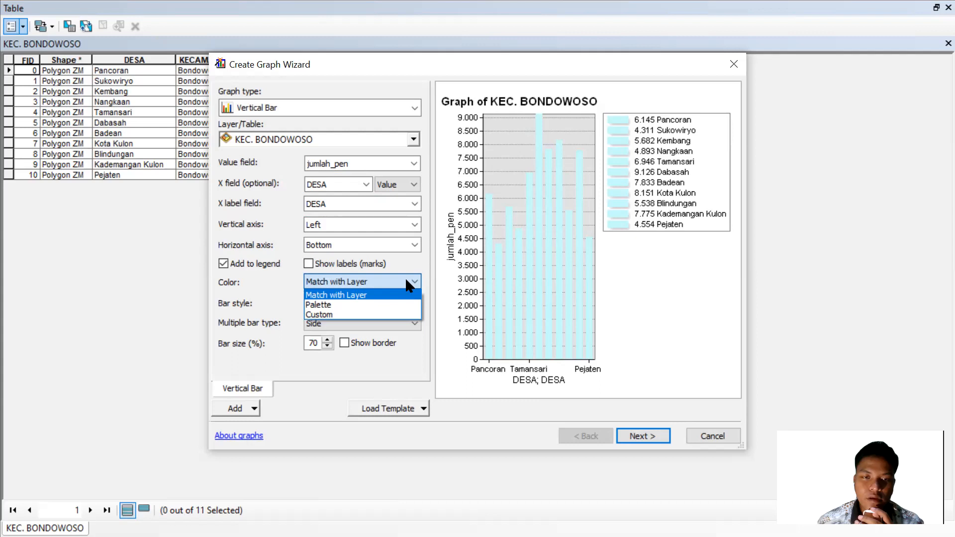
left_click(284, 285)
left_click(374, 277)
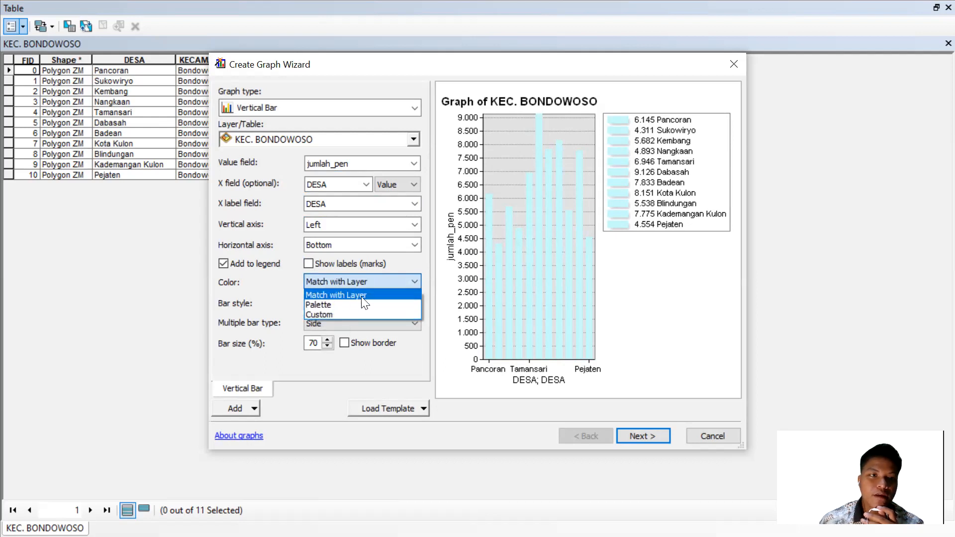
left_click(931, 24)
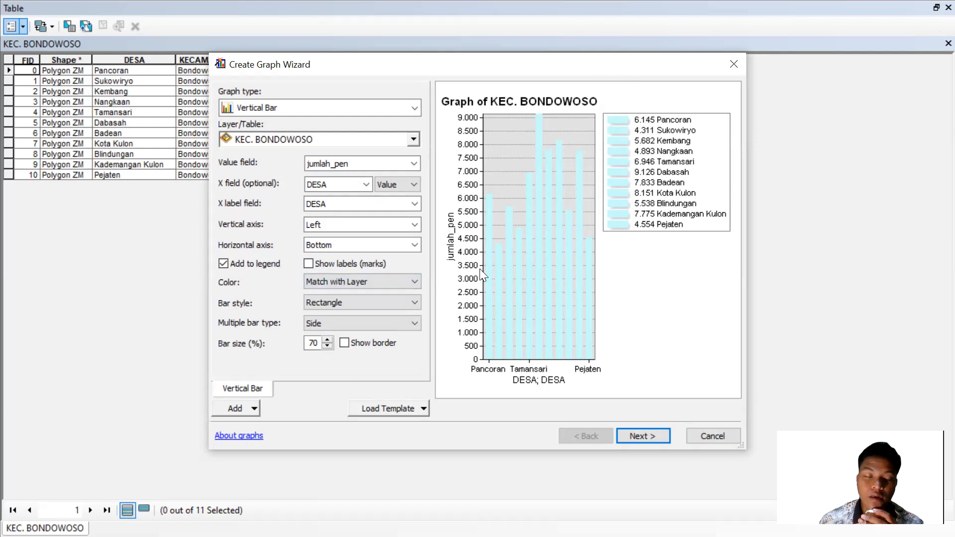
left_click(406, 282)
left_click(347, 304)
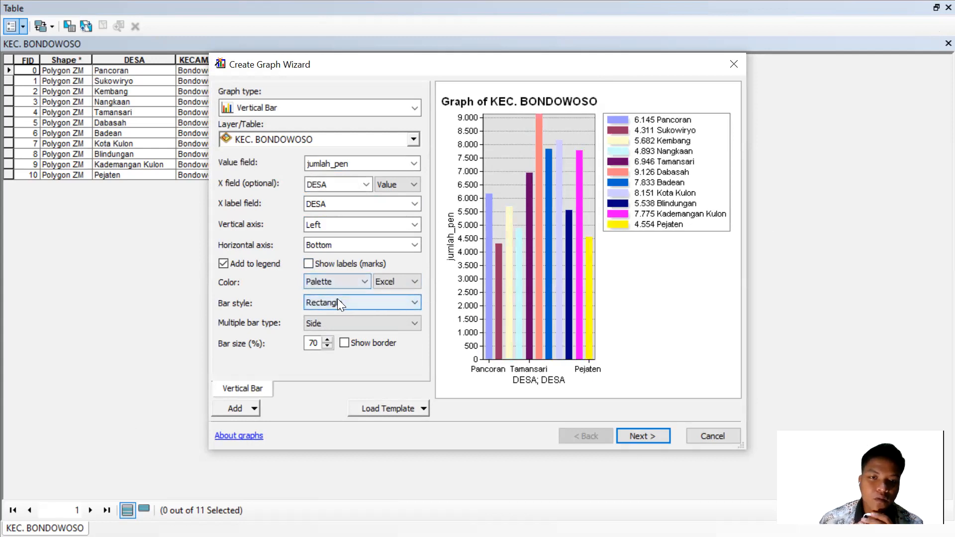
left_click(388, 280)
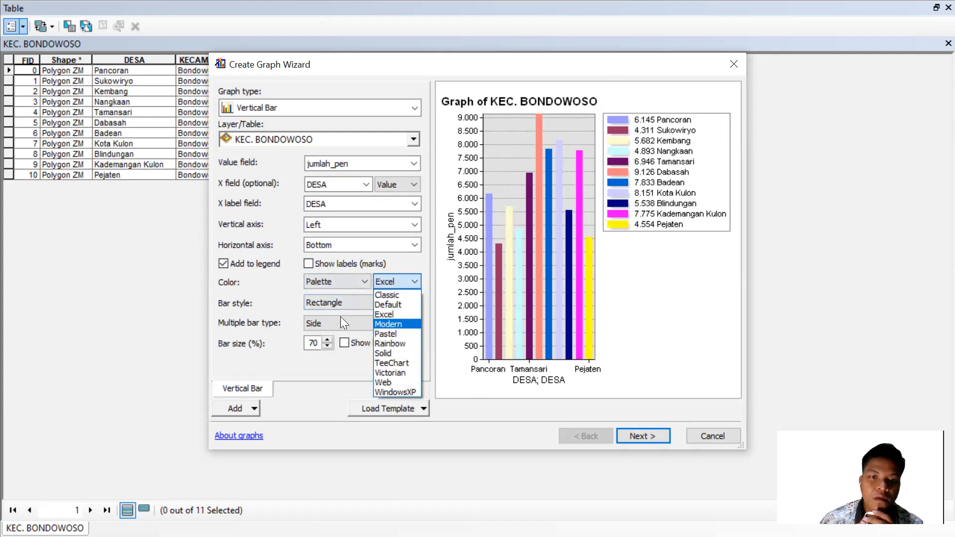
left_click(395, 302)
left_click(405, 282)
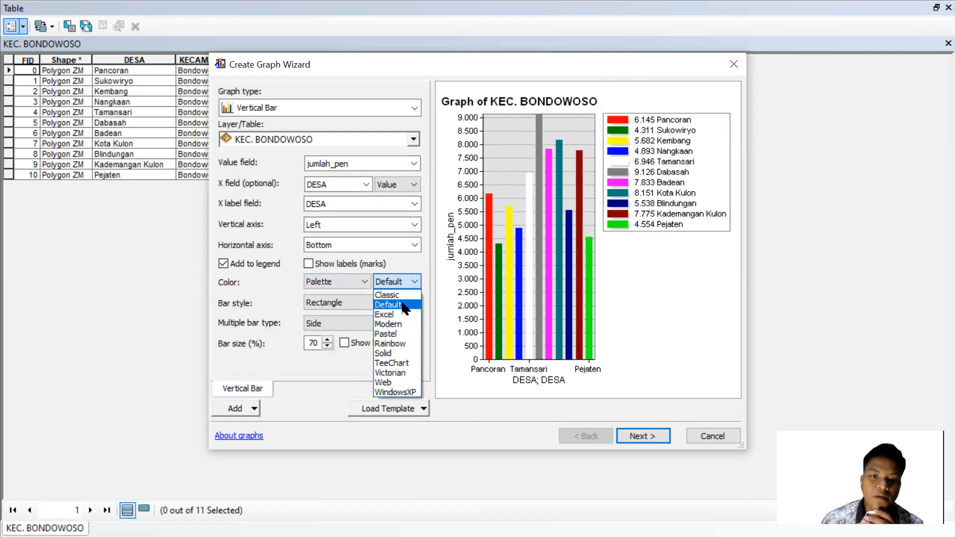
left_click(403, 304)
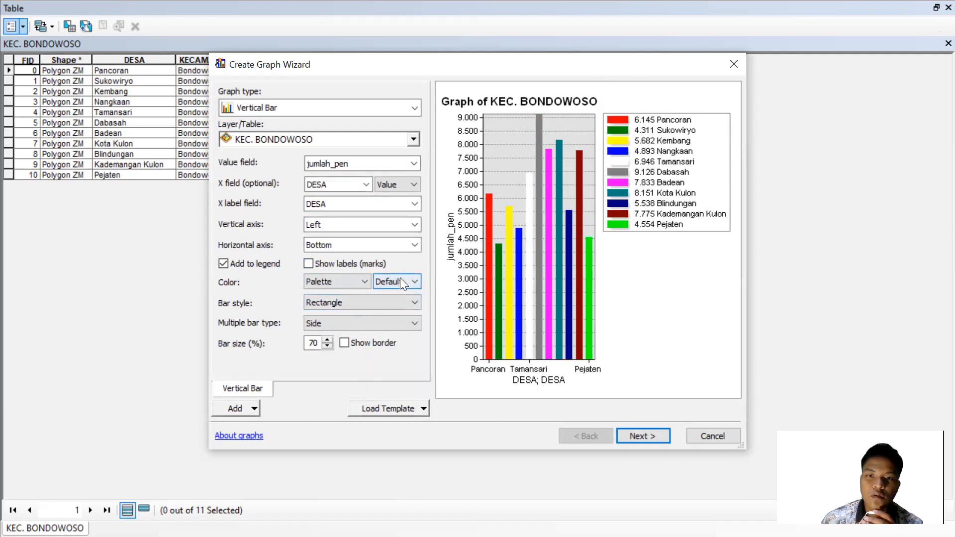
- Try the Pyramid, Ellipse and Cylinder bar styles on the graph, and return the style to Rectangle
left_click(338, 300)
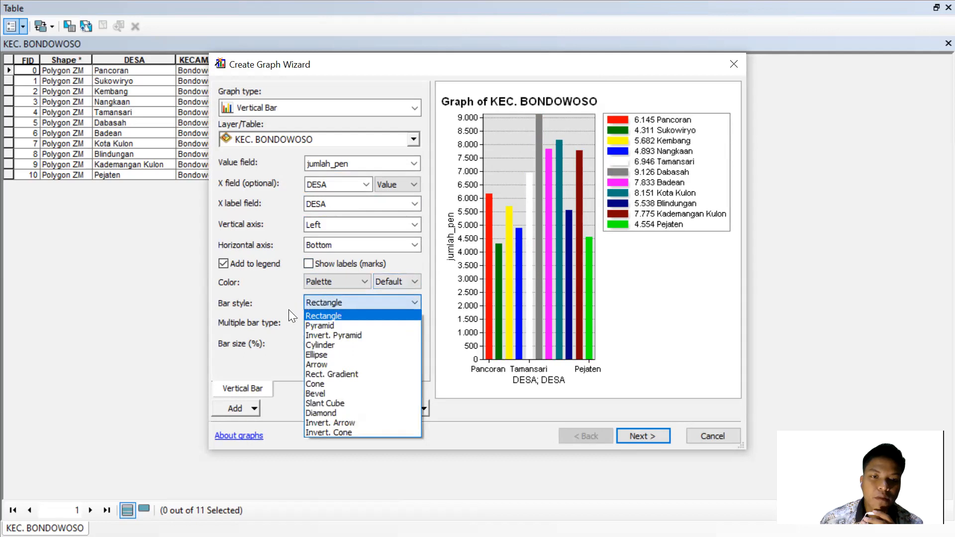
left_click(344, 326)
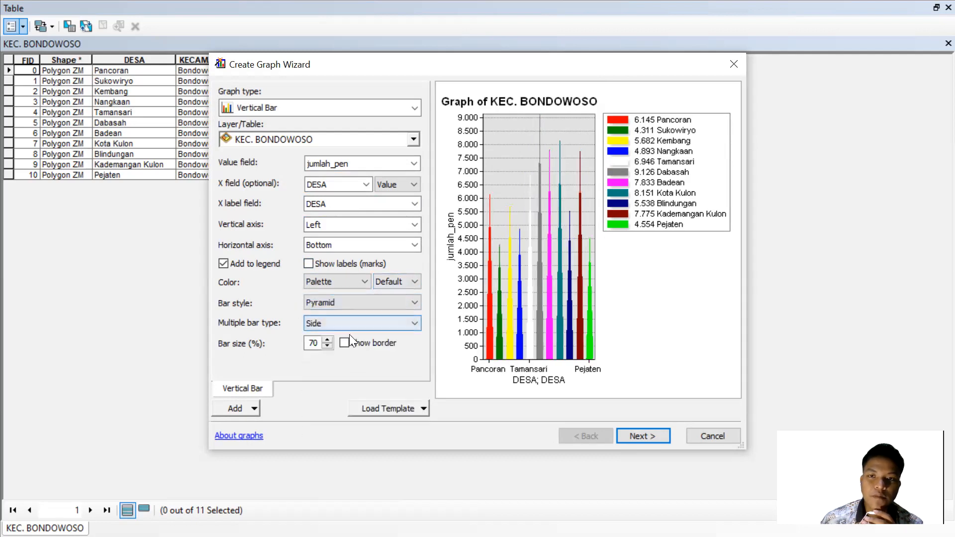
left_click(367, 303)
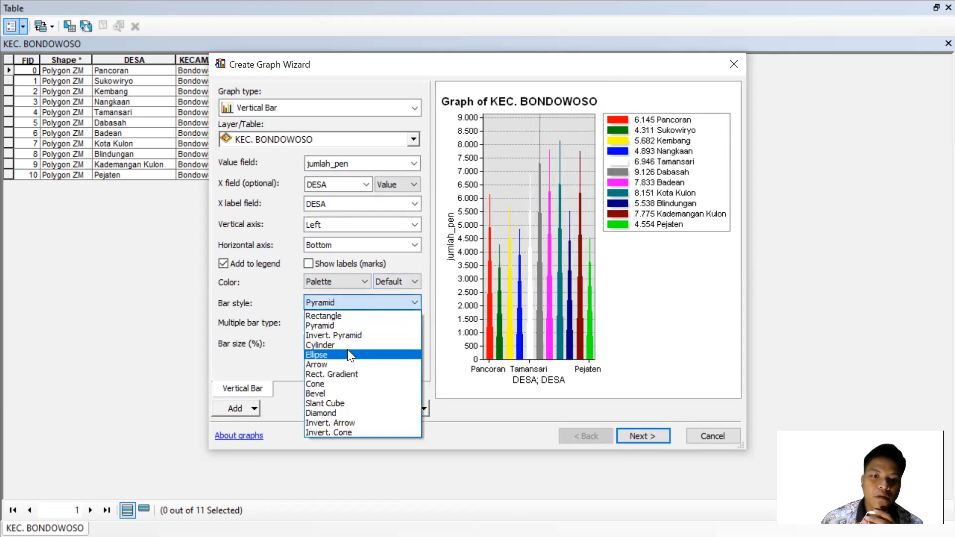
left_click(347, 349)
left_click(360, 303)
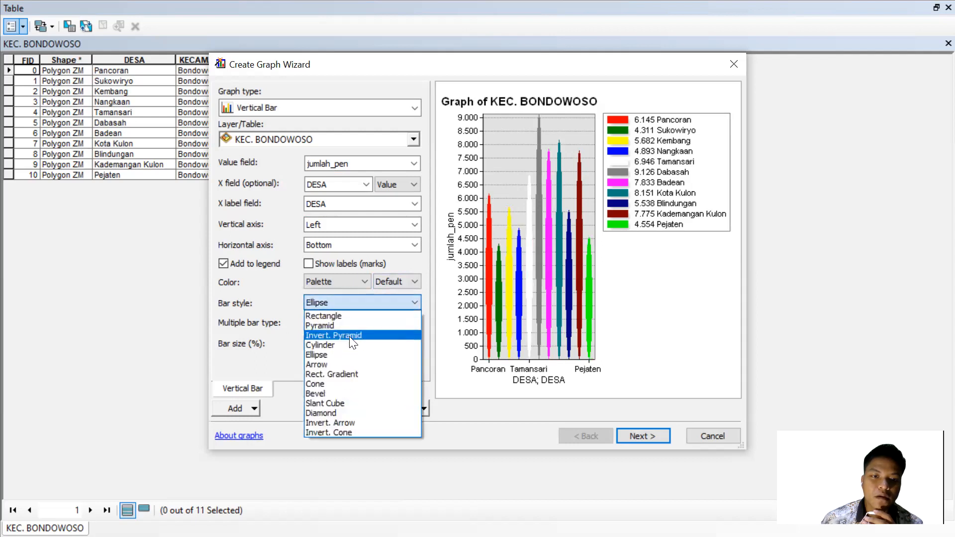
left_click(345, 344)
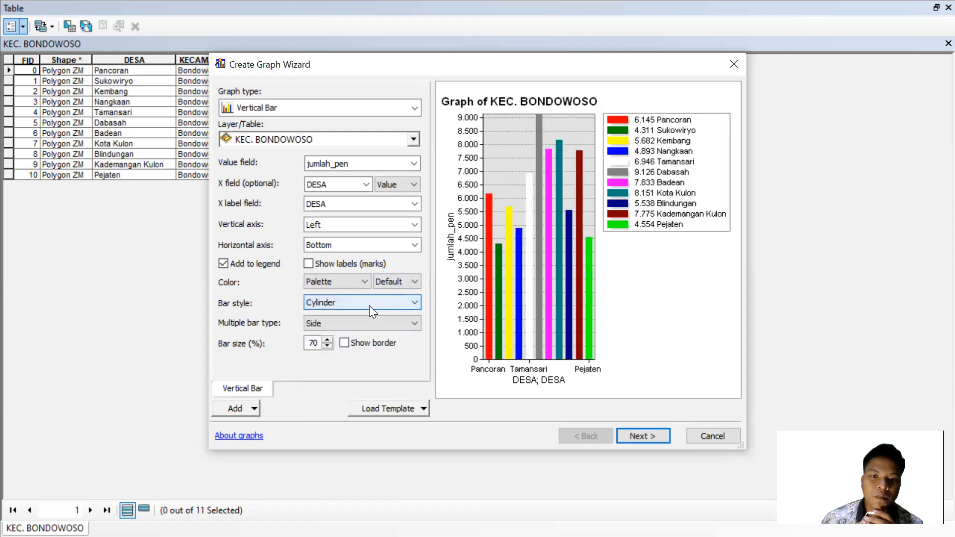
left_click(369, 305)
left_click(357, 314)
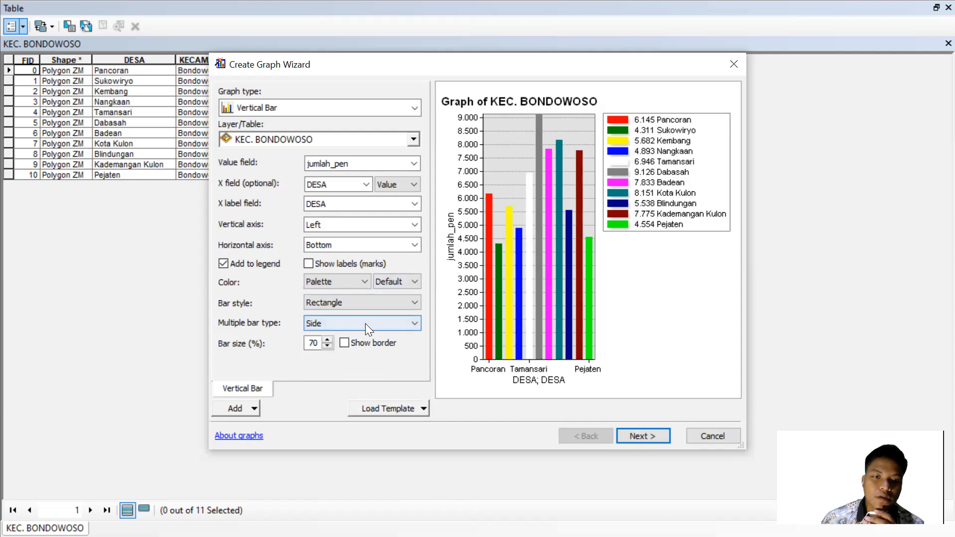
- Look through the multiple bar type options, then try a bar size of 76% and return it to 70%
left_click(366, 325)
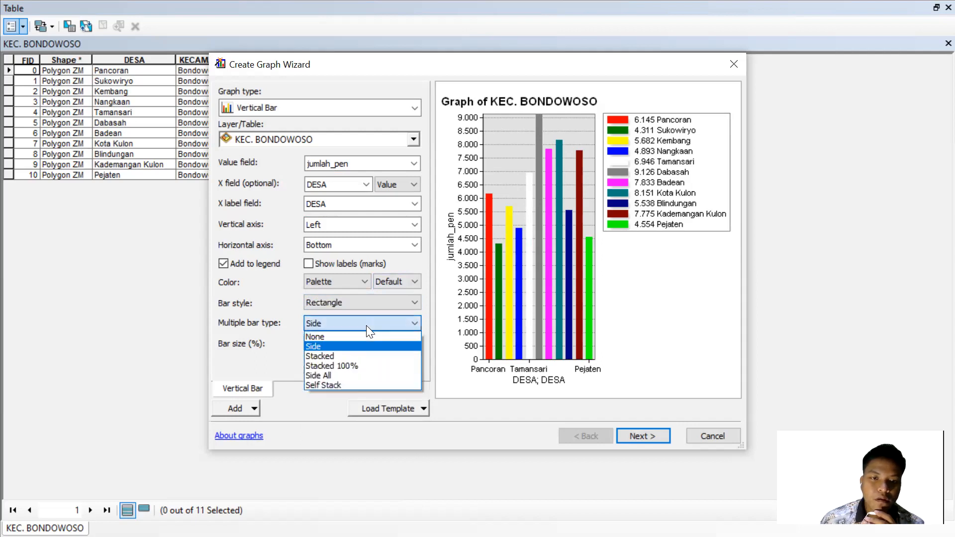
left_click(281, 370)
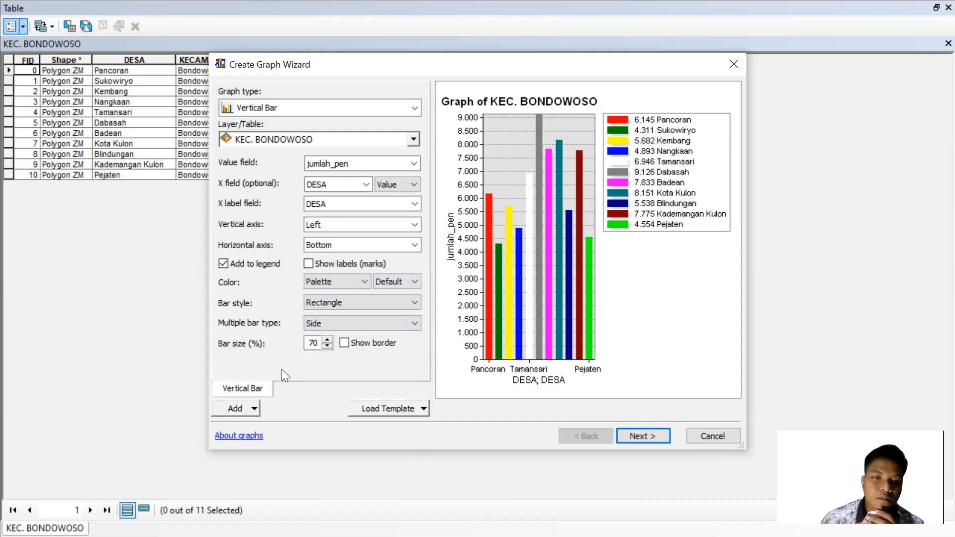
left_click(326, 340)
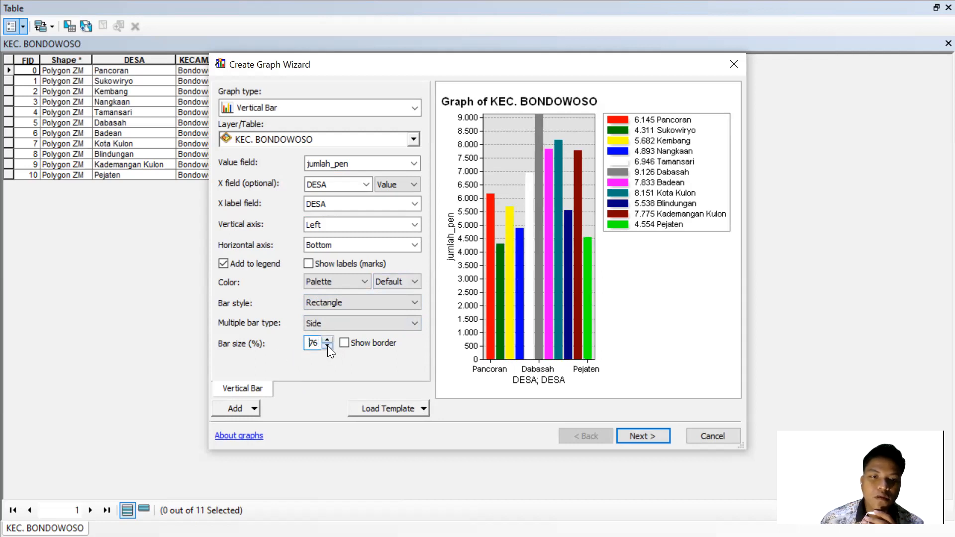
left_click(327, 345)
left_click(327, 345)
left_click(327, 345)
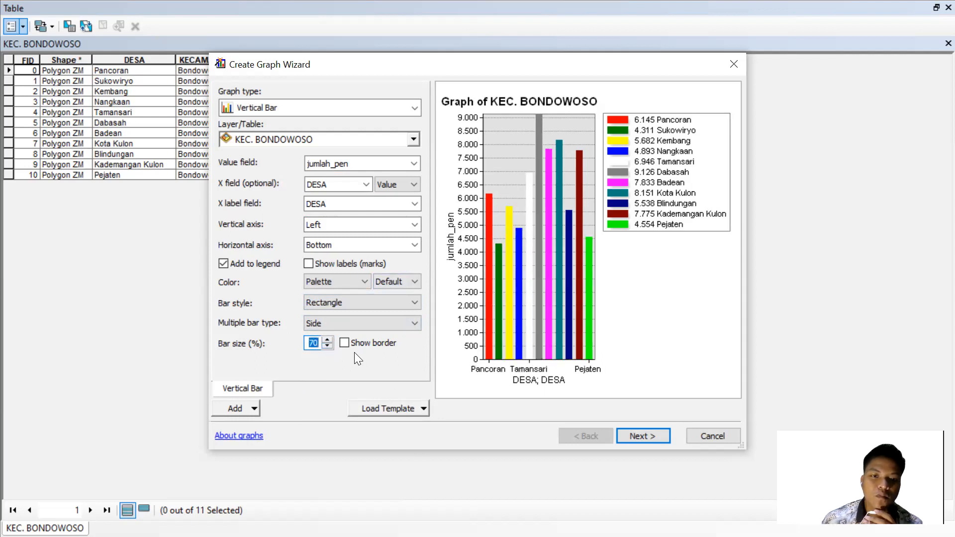
- Show a border around the graph's bars, and continue to the wizard's general graph properties
left_click(348, 344)
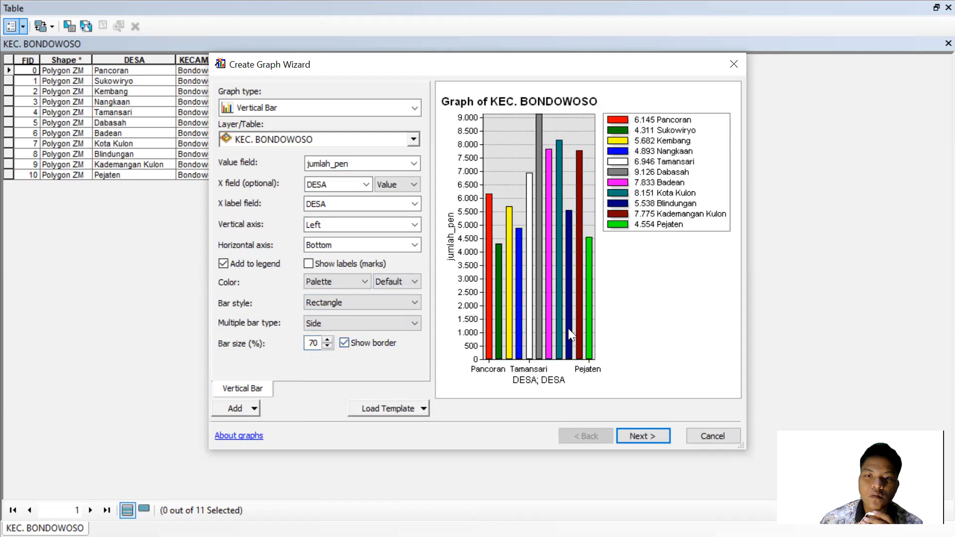
left_click(649, 437)
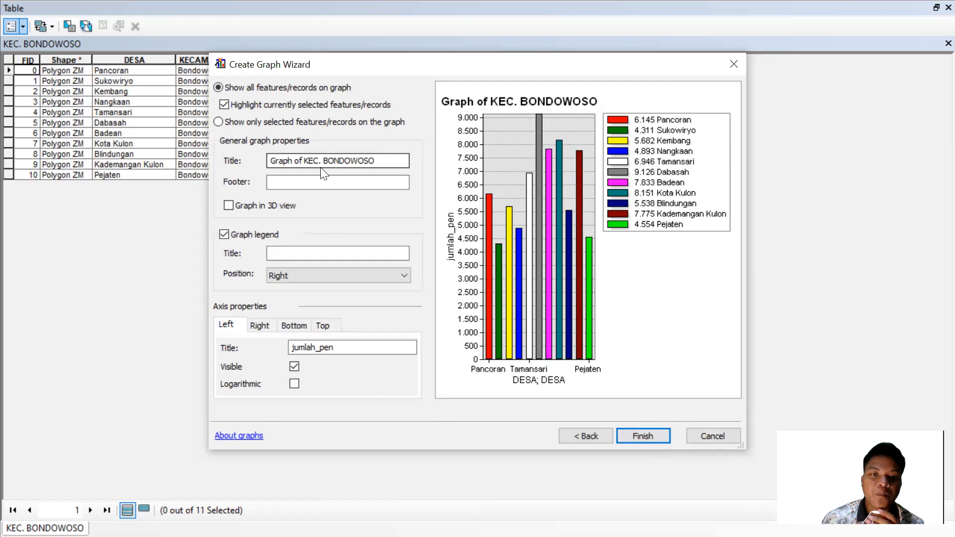
- Change the graph's title to "JUMLAH PENDUDUK KEC. BONDOWOSO"
left_click_drag(304, 160, 253, 155)
key("BackSpace")
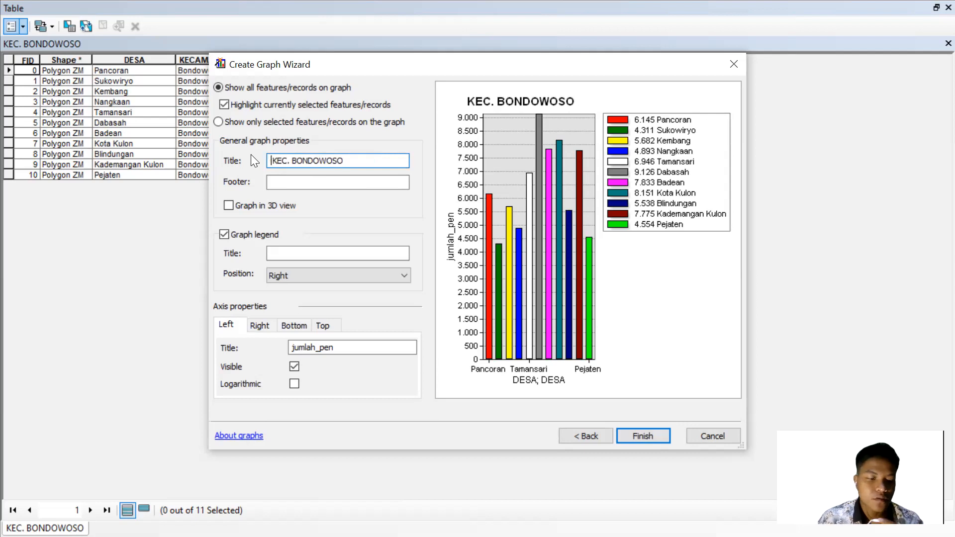
key("Caps_Lock")
type("JU")
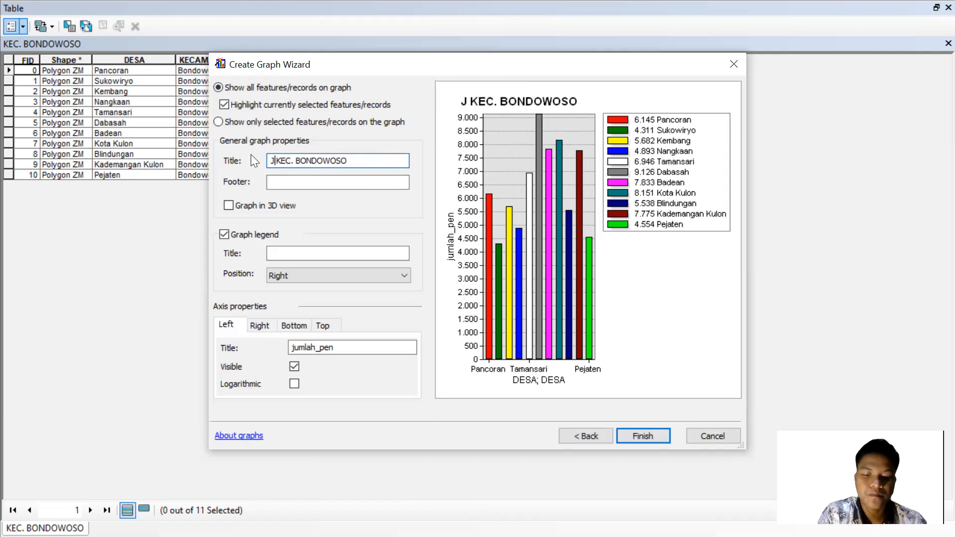
type("MLAH PENDU")
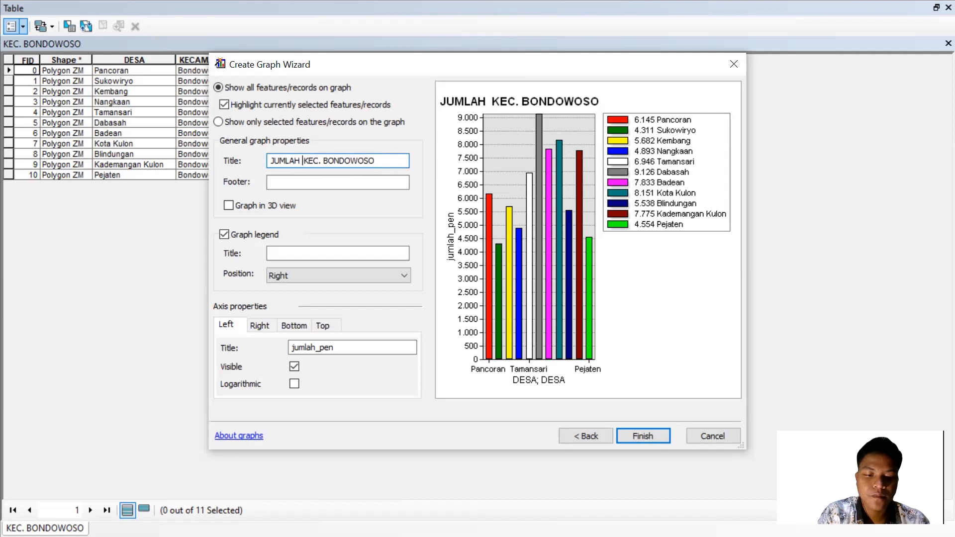
type("DUK")
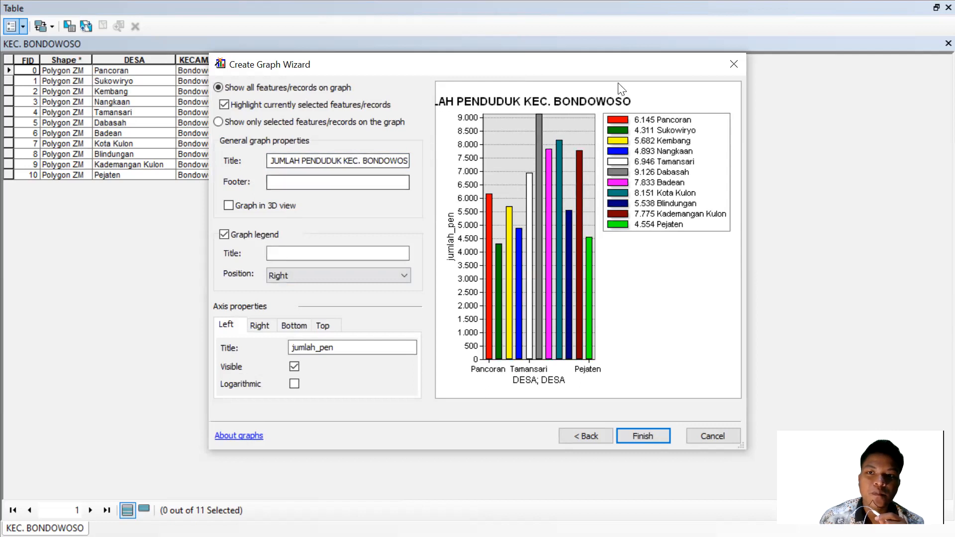
- Give the graph the footer "Sumber : bps 2020"
left_click(328, 183)
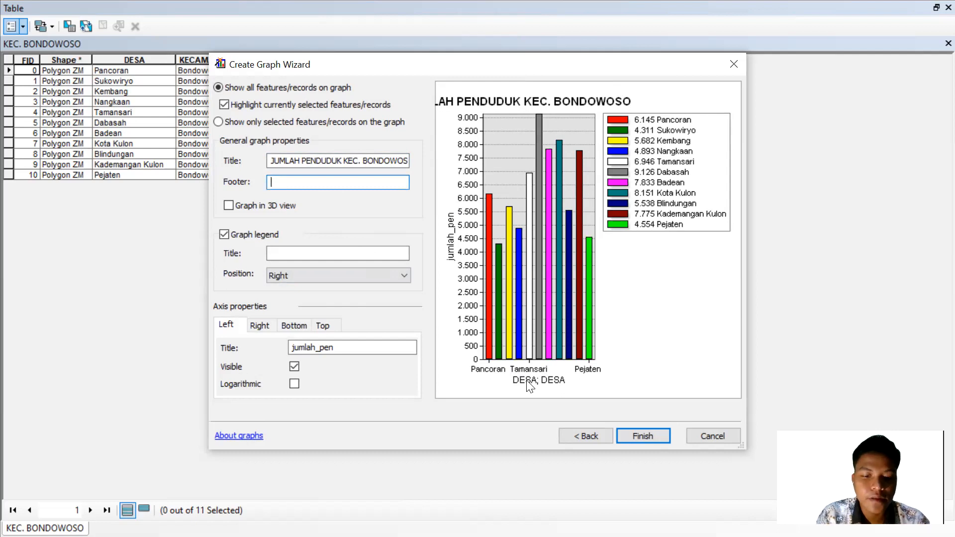
type("SU")
key("BackSpace")
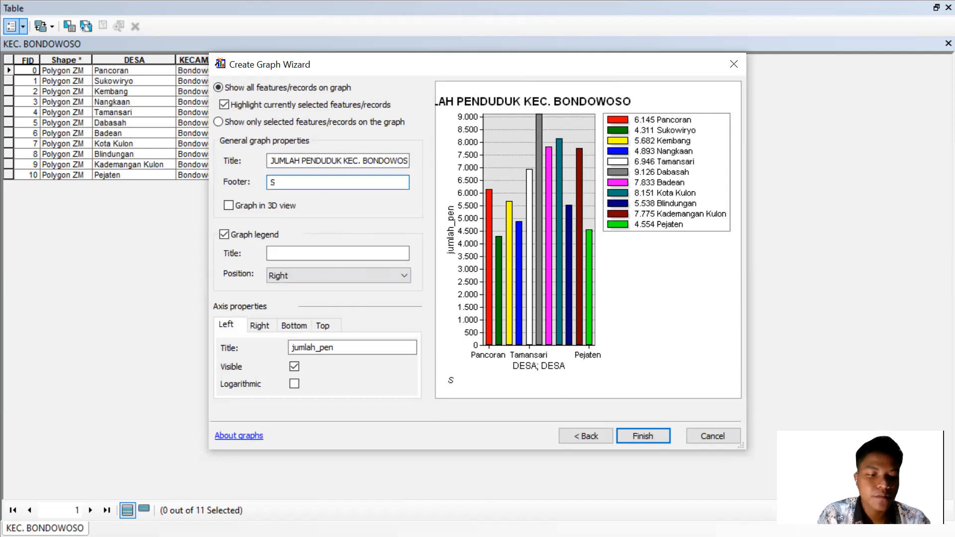
key("Caps_Lock")
type("umber : ")
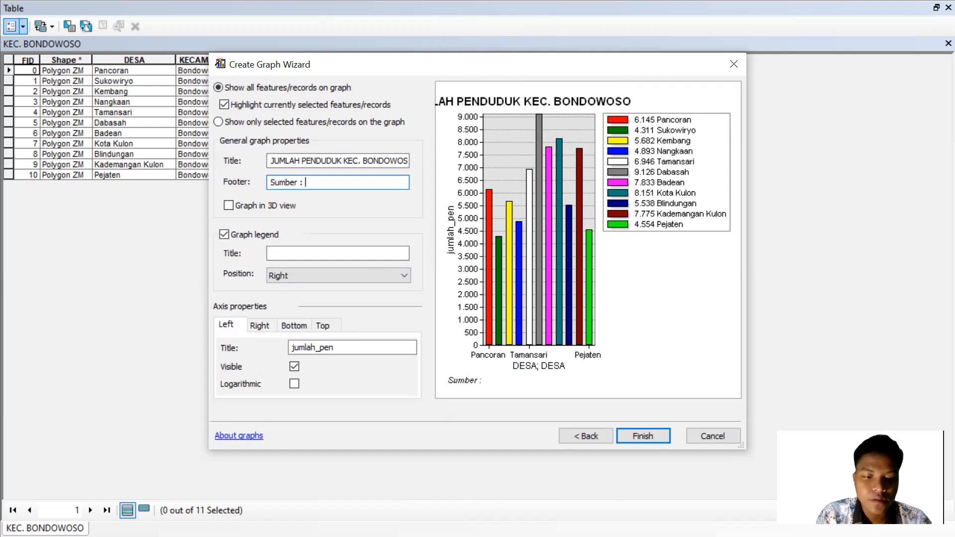
type("bps 22")
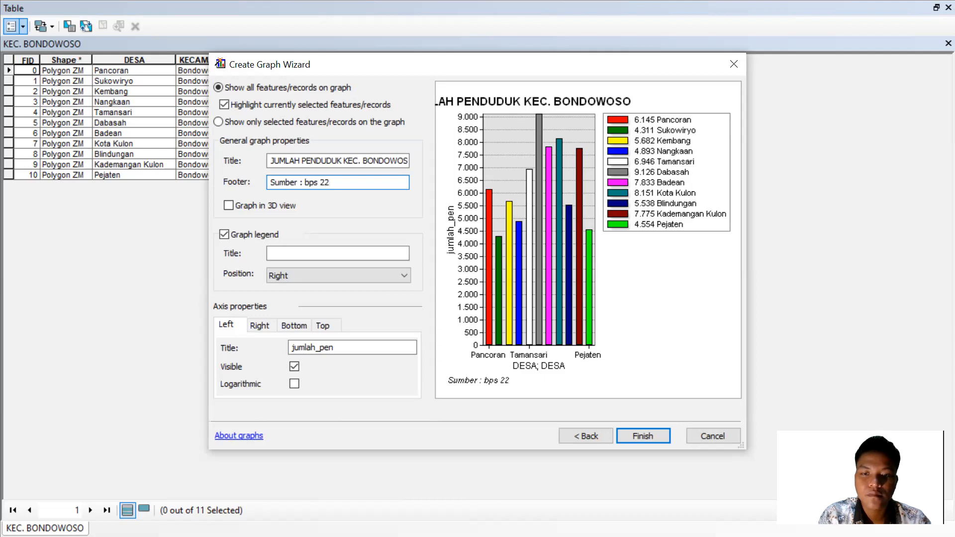
key("BackSpace")
type("020")
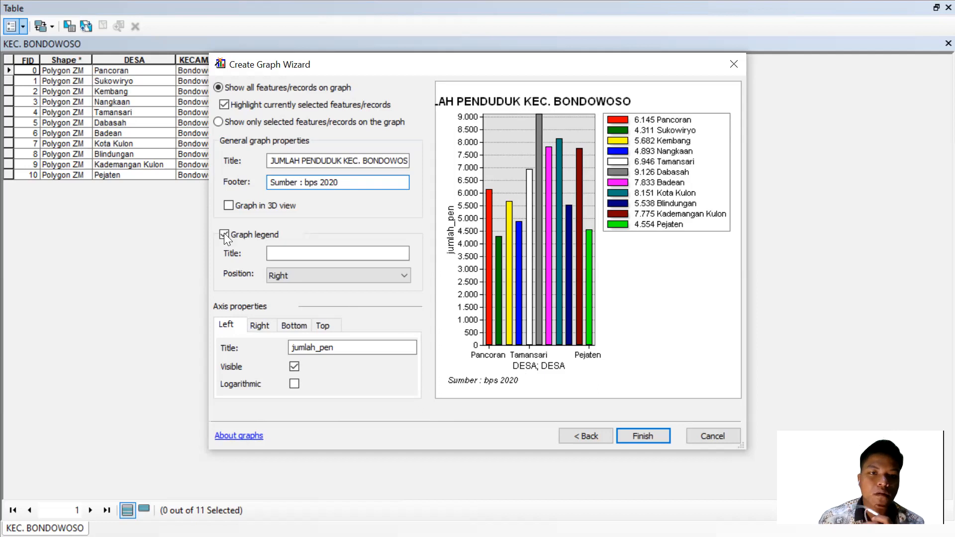
- Show the graph in 3D view, and give its legend the title "legenda"
left_click(228, 205)
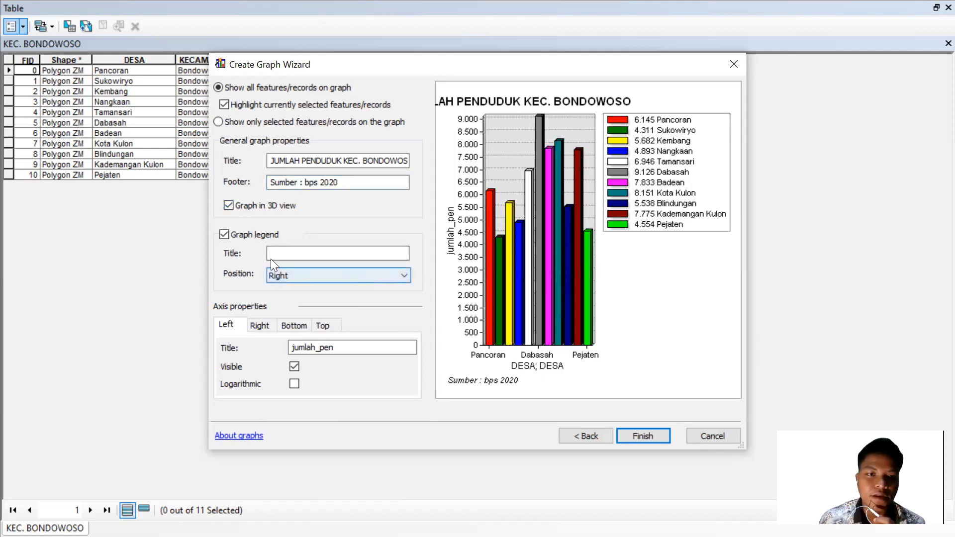
left_click(289, 256)
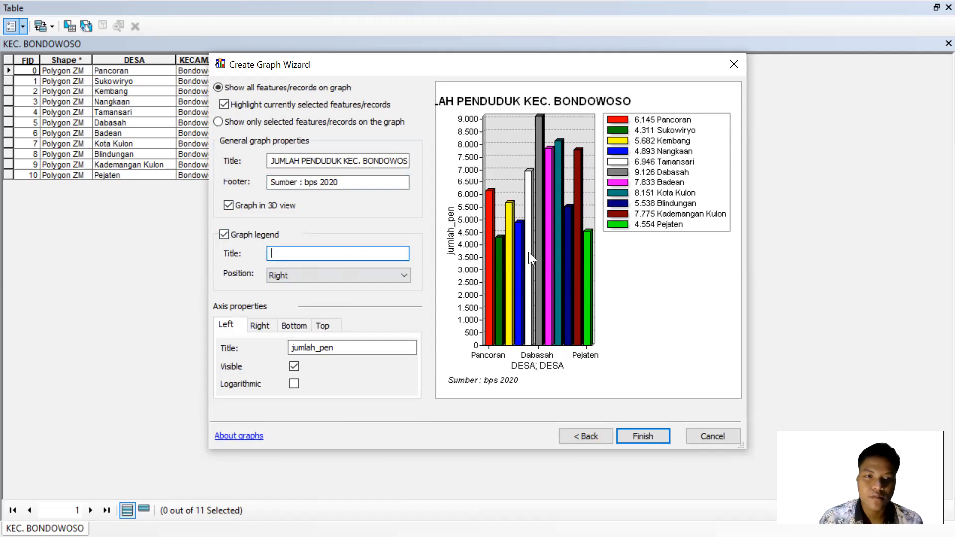
type("h")
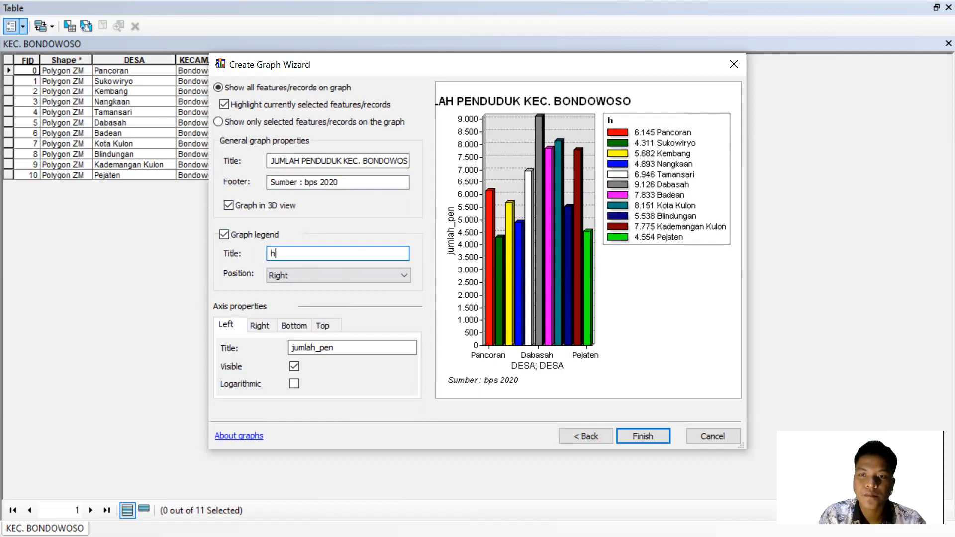
key("BackSpace")
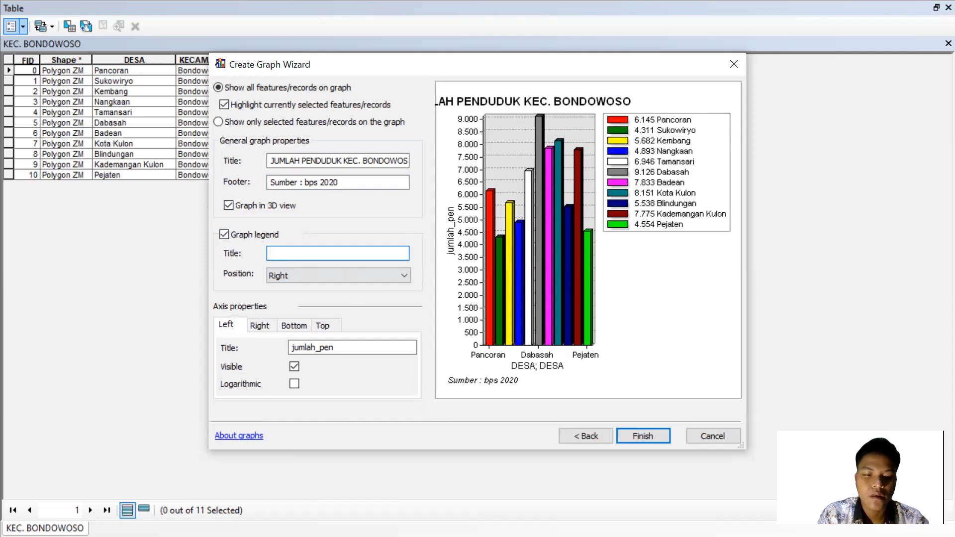
type("legenda")
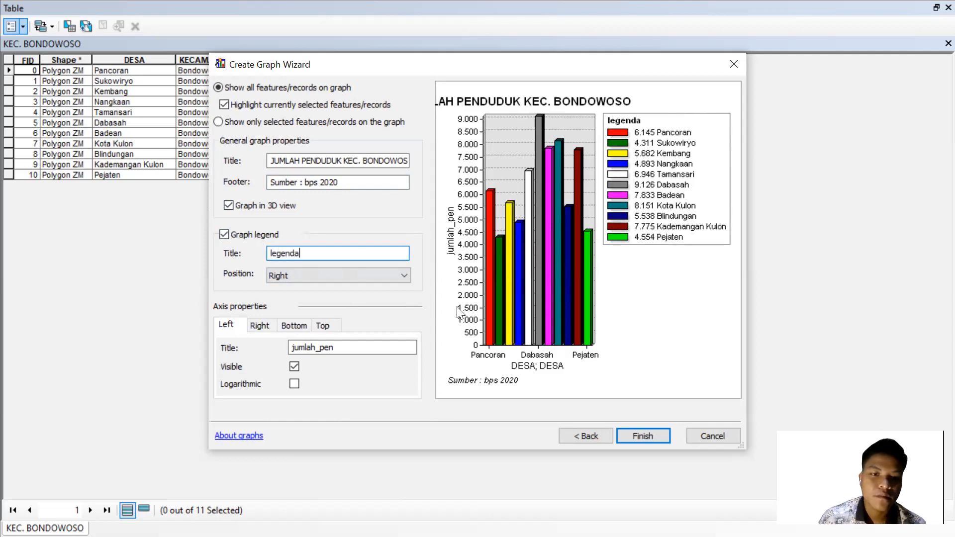
- Change the graph's left axis title to "jumlah penduduk"
left_click(321, 348)
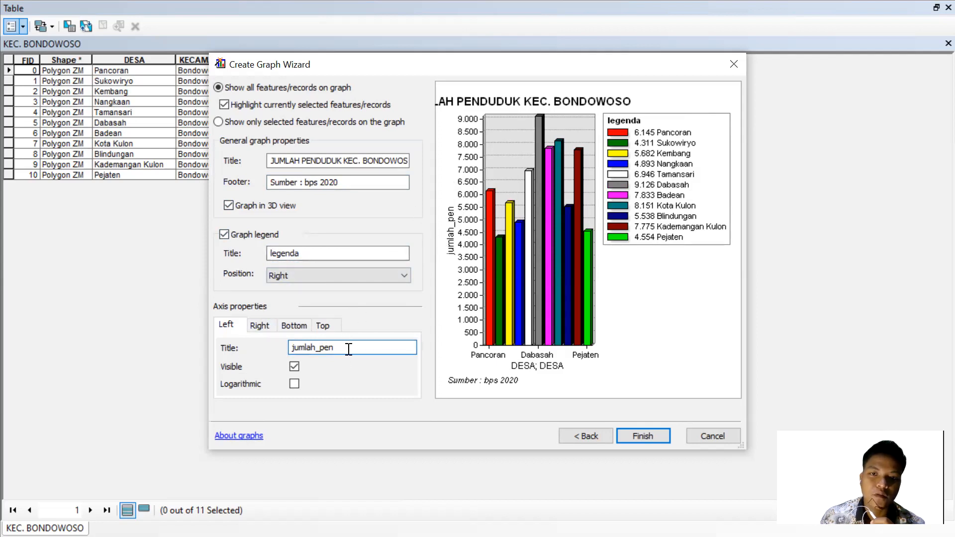
key("Left")
key("Left")
key("Left")
key("BackSpace")
type("pen")
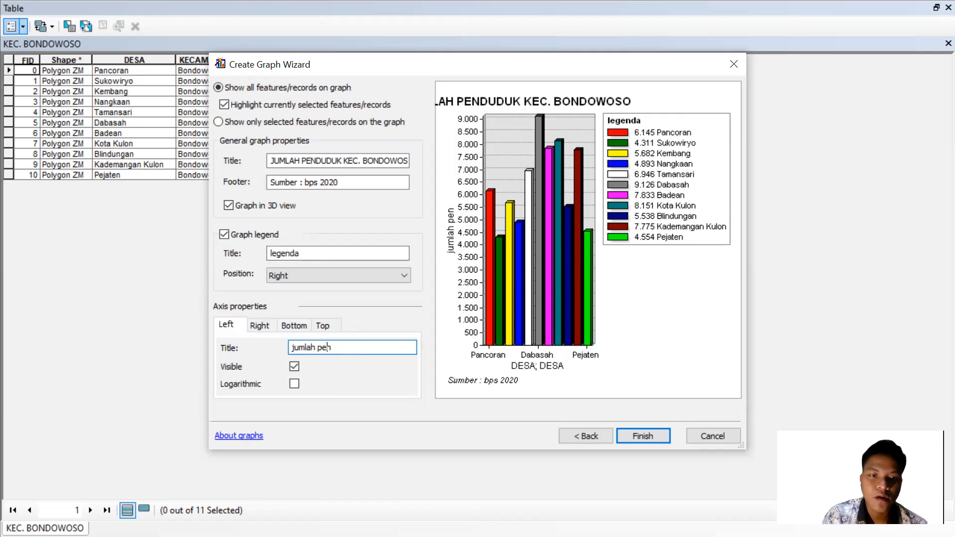
type("duduk")
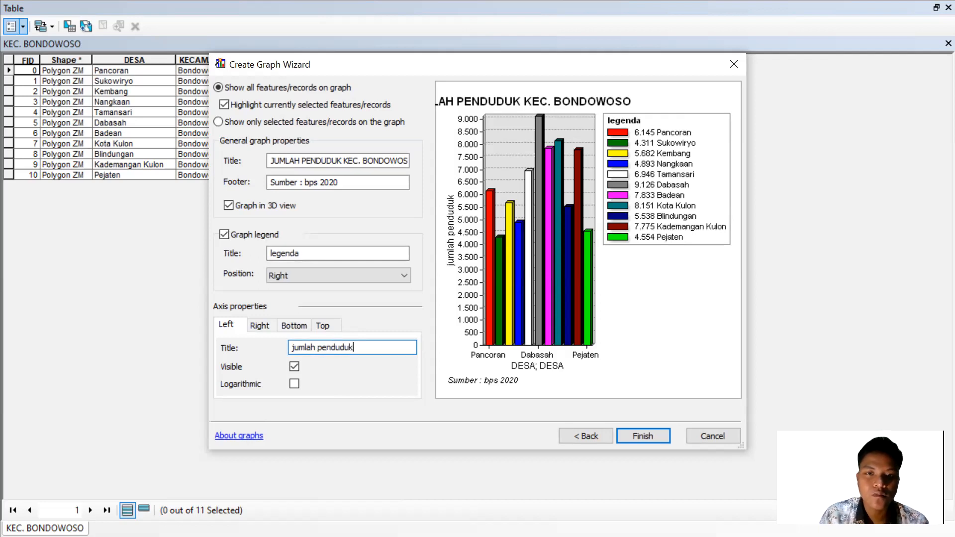
- Change the right axis title to "jumlah penduduk" as well
left_click(251, 329)
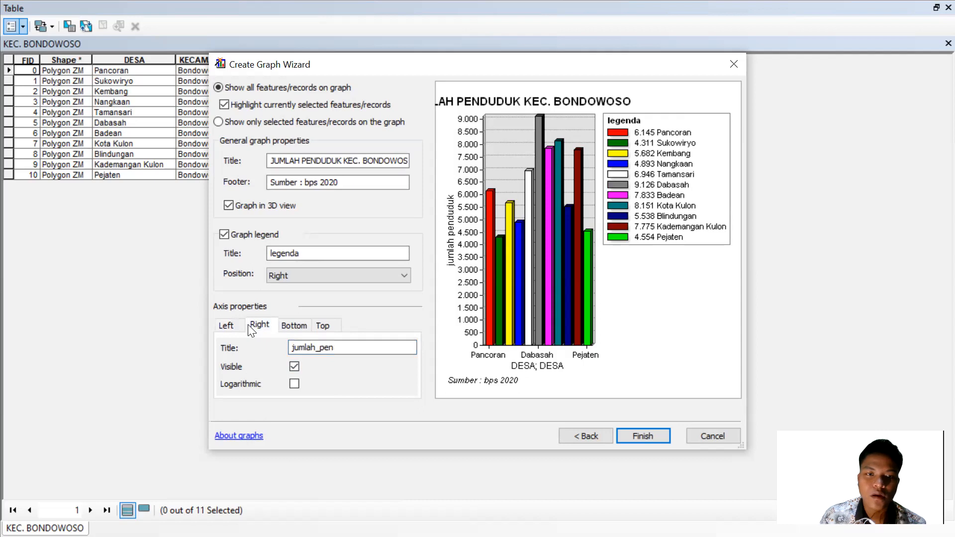
left_click(319, 347)
key("BackSpace")
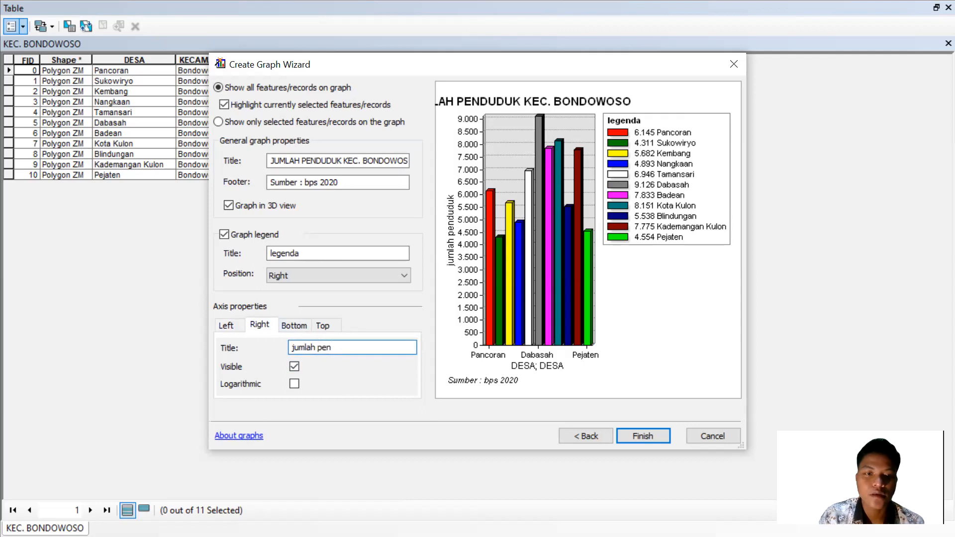
type("de")
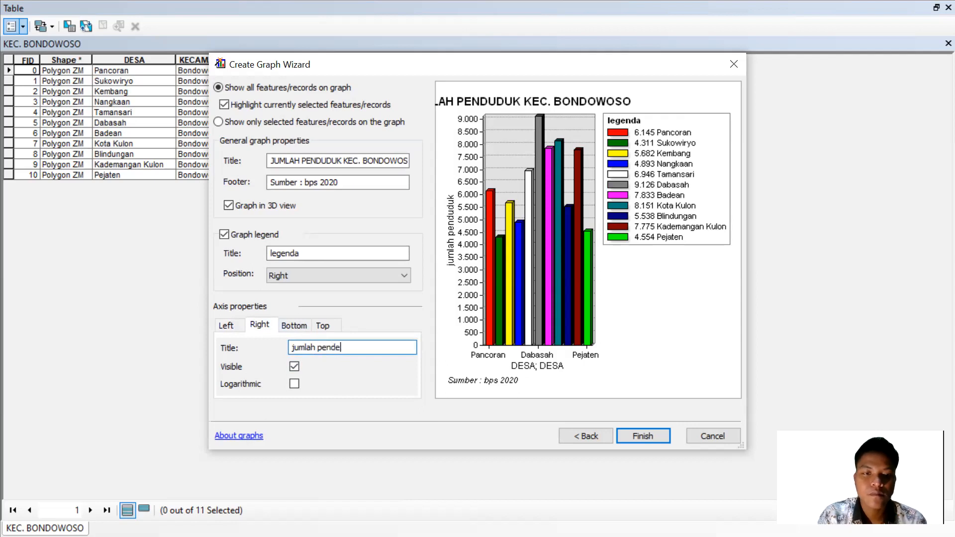
type("duk")
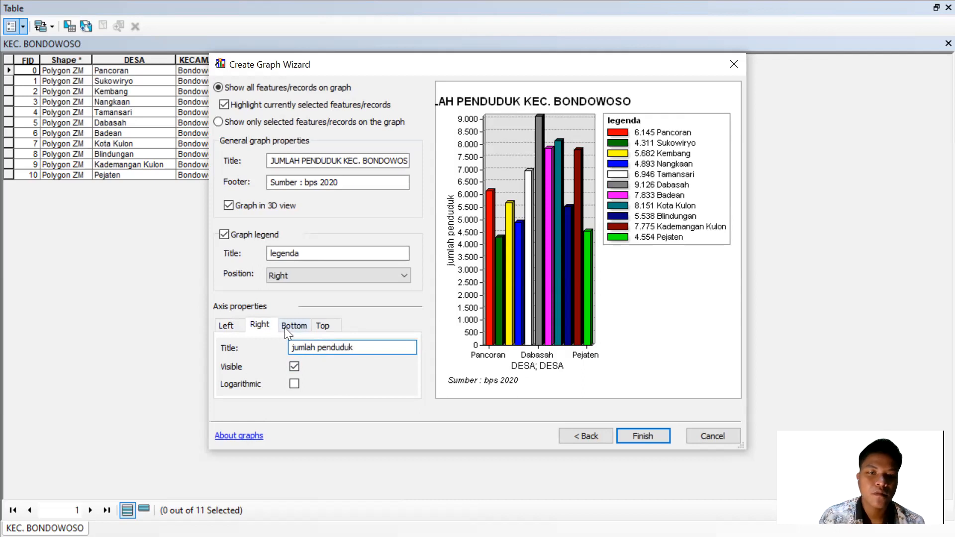
- Change the graph's bottom axis title to "DESA/KELURAHAN", with the added word in capitals
left_click(293, 326)
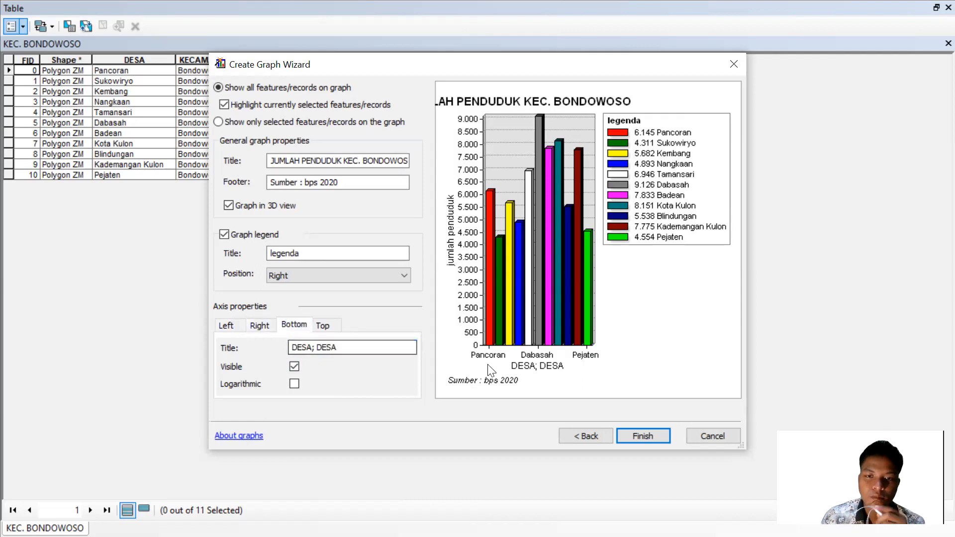
left_click(322, 347)
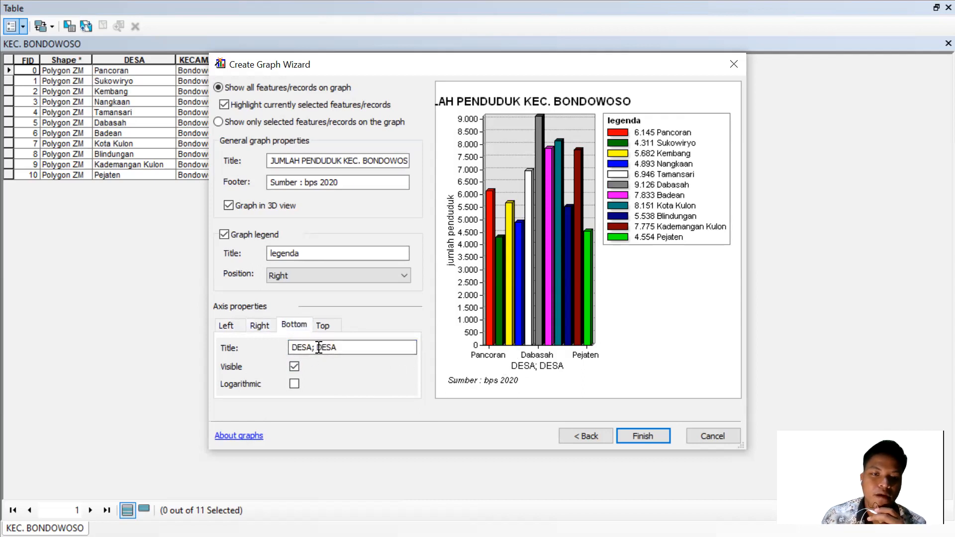
key("BackSpace")
key("BackSpace")
key("BackSpace")
key("BackSpace")
key("BackSpace")
key("BackSpace")
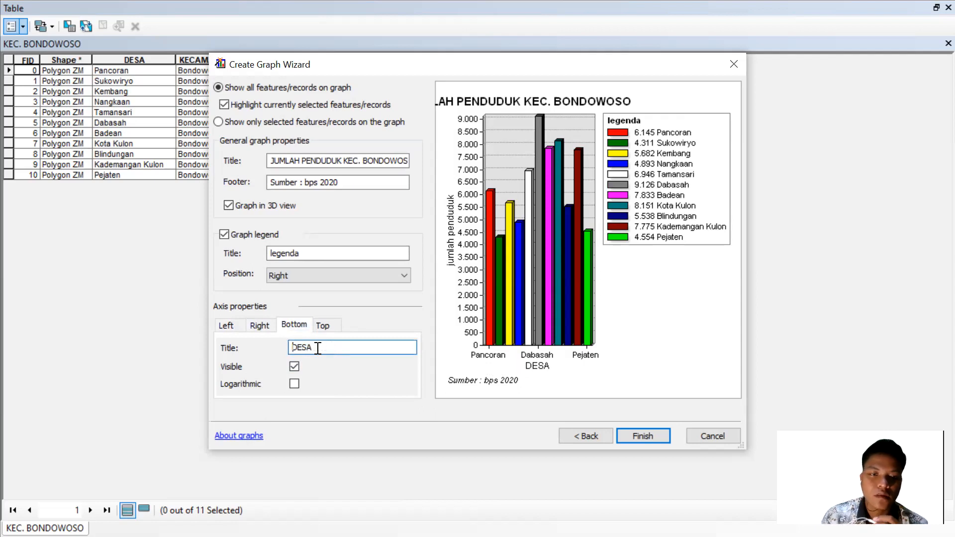
type("/")
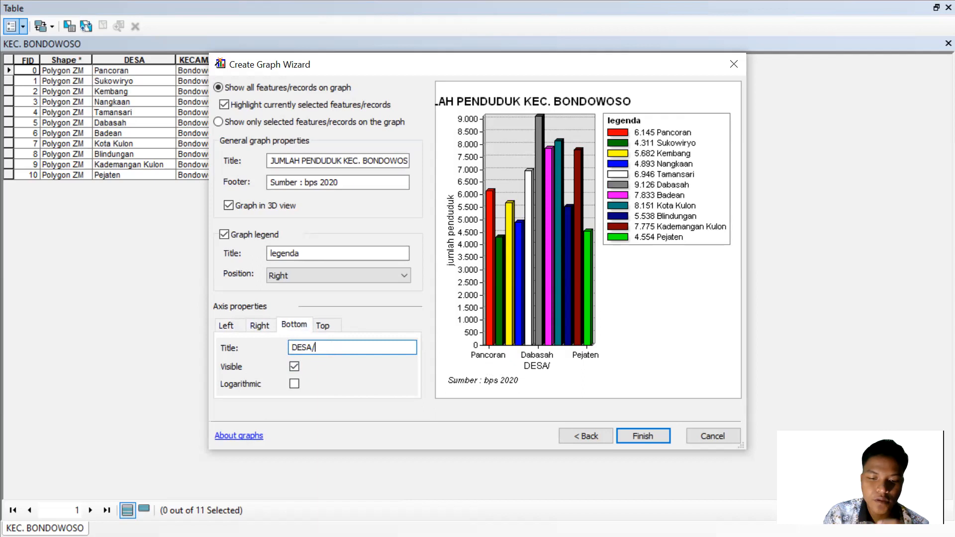
type("kelurahan")
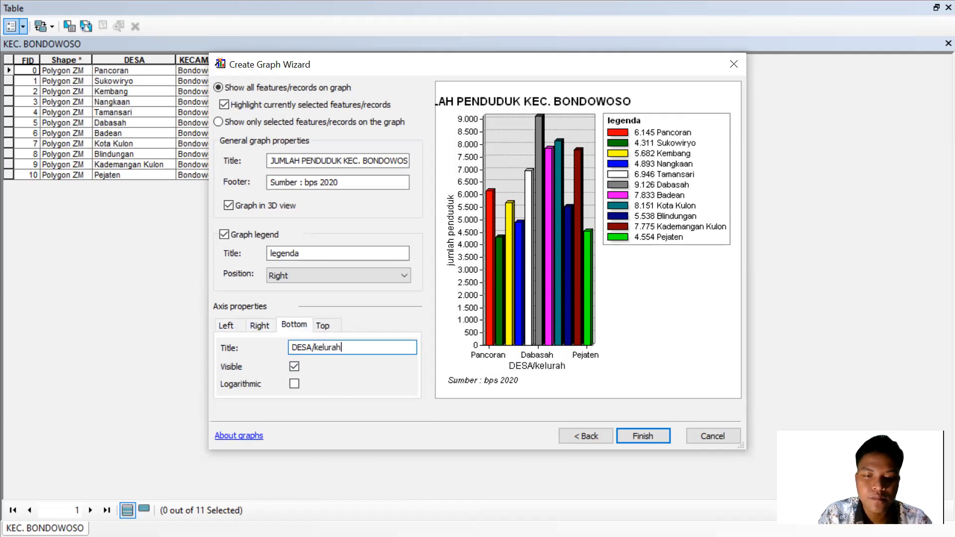
key("BackSpace")
key("BackSpace")
key("BackSpace")
key("BackSpace")
key("BackSpace")
key("BackSpace")
key("BackSpace")
key("BackSpace")
key("BackSpace")
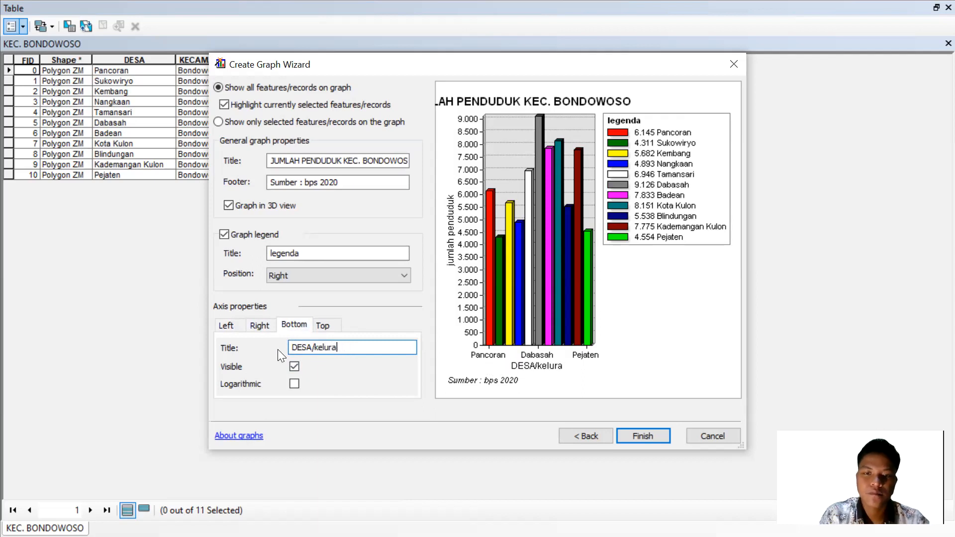
key("Caps_Lock")
type("KELURAHAN")
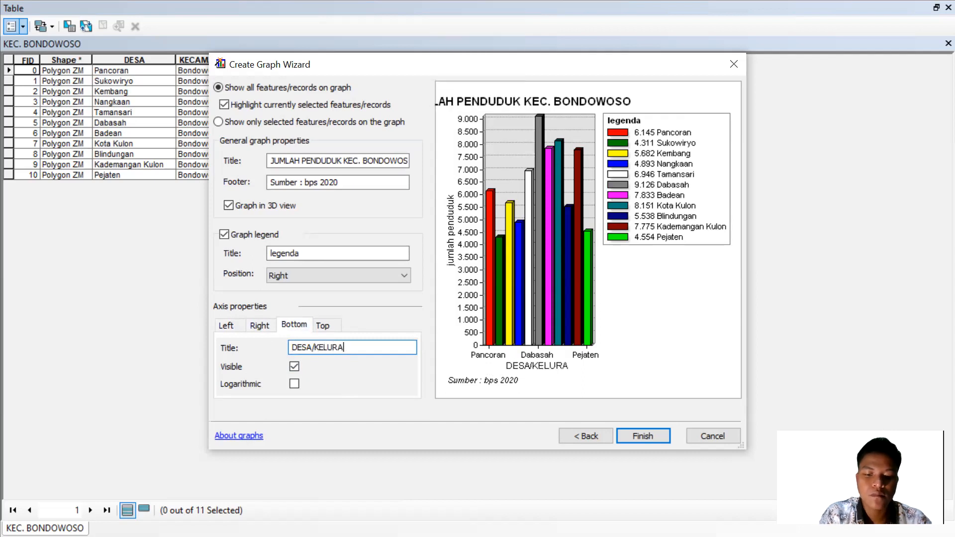
- Change the top axis title to "DESA/KELURAHAN", and finish creating the graph
left_click(326, 329)
left_click_drag(317, 348, 282, 349)
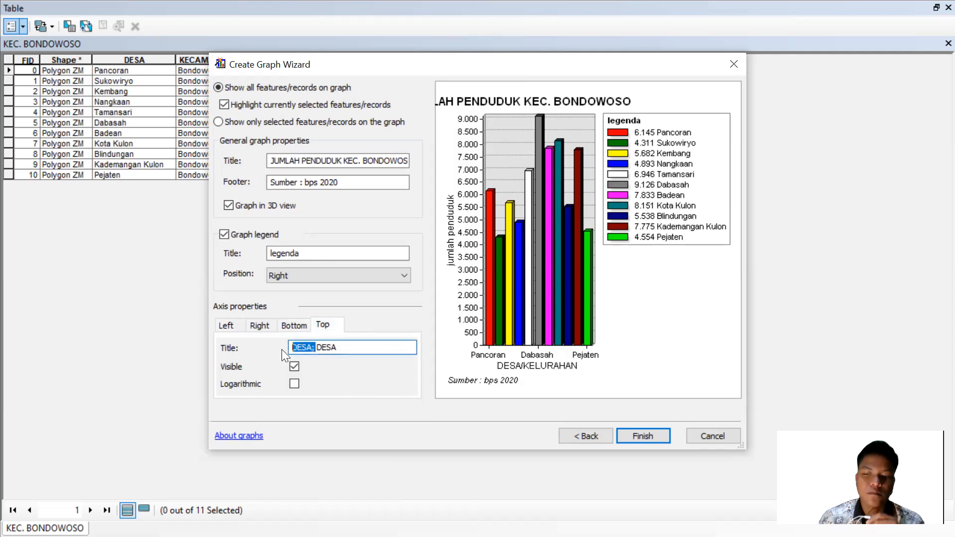
key("BackSpace")
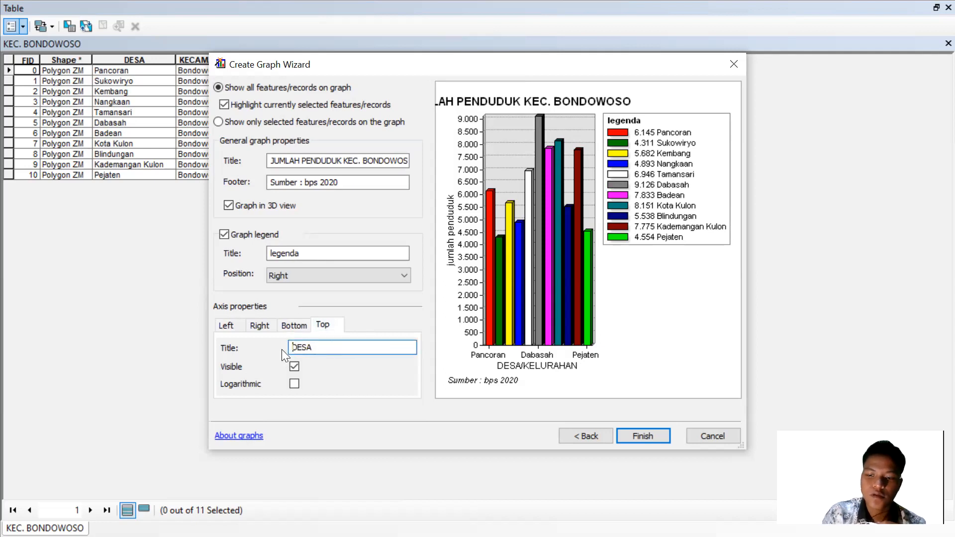
key("End")
type("/")
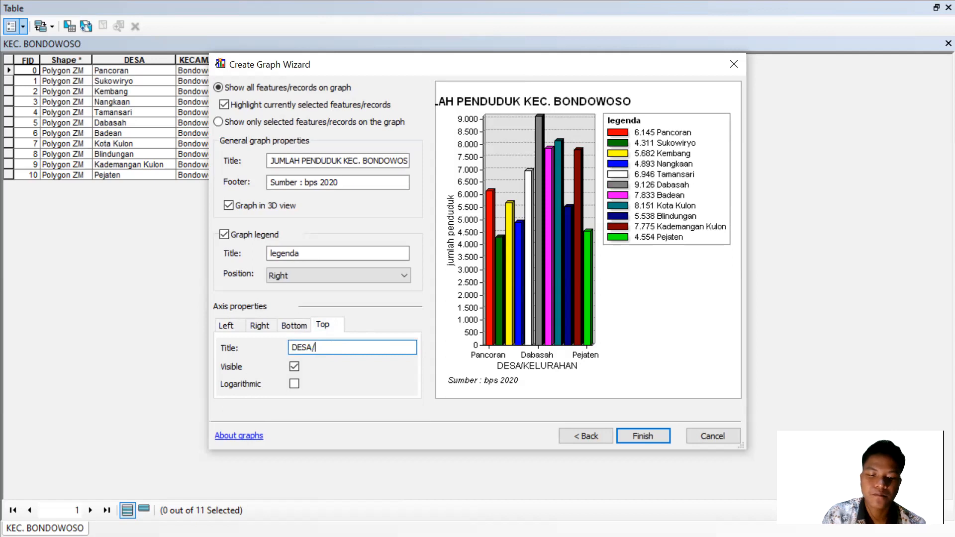
type("KELURAHAN")
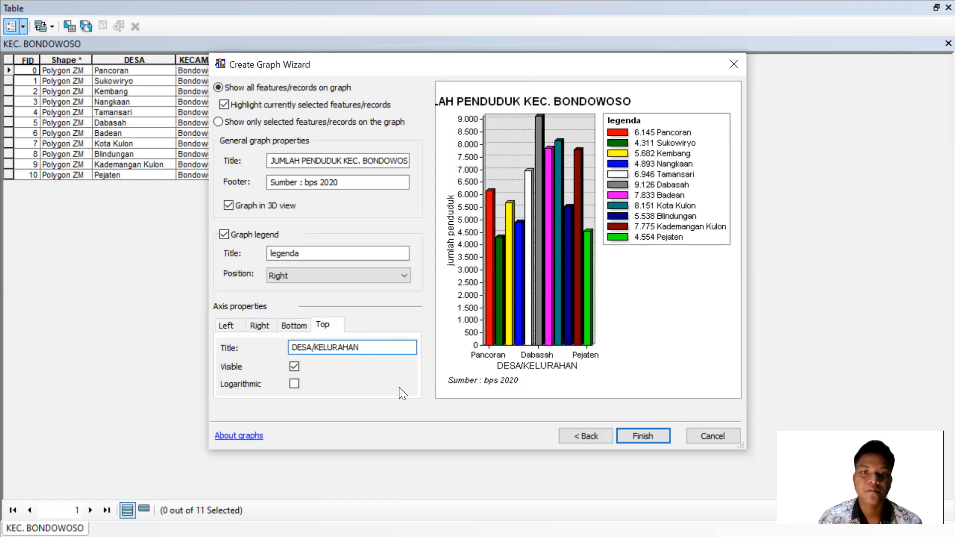
left_click(652, 437)
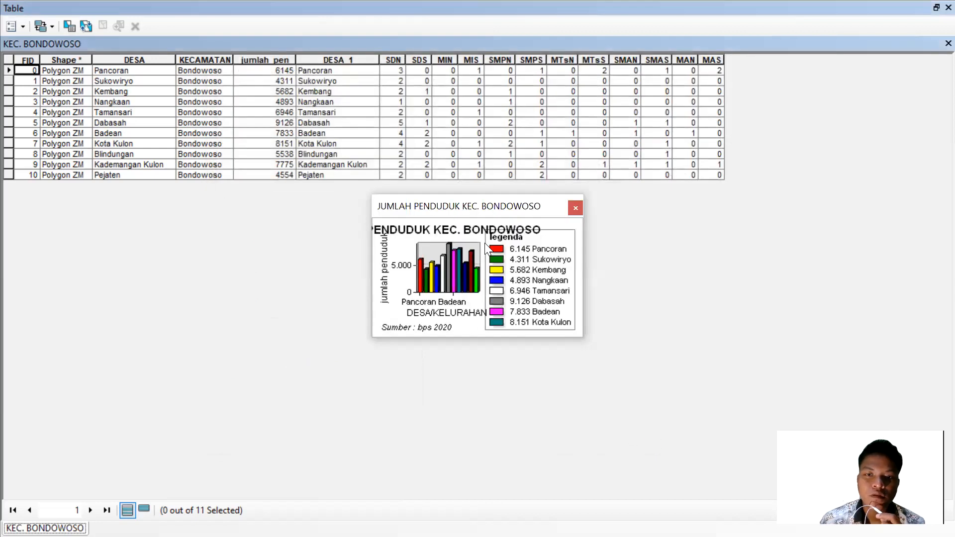
- Widen the floating graph window until the full title and all bars fit without overlapping the legend
left_click(373, 204)
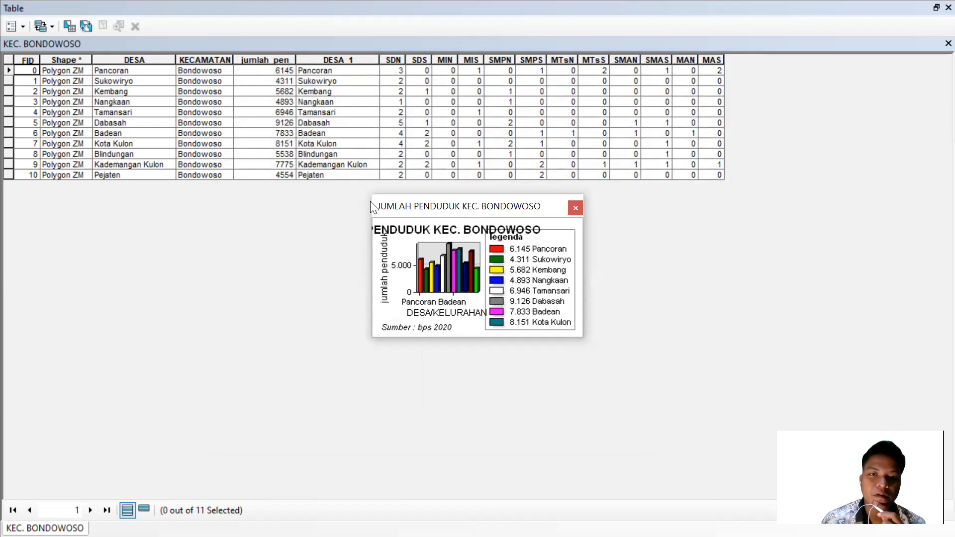
left_click_drag(372, 204, 352, 204)
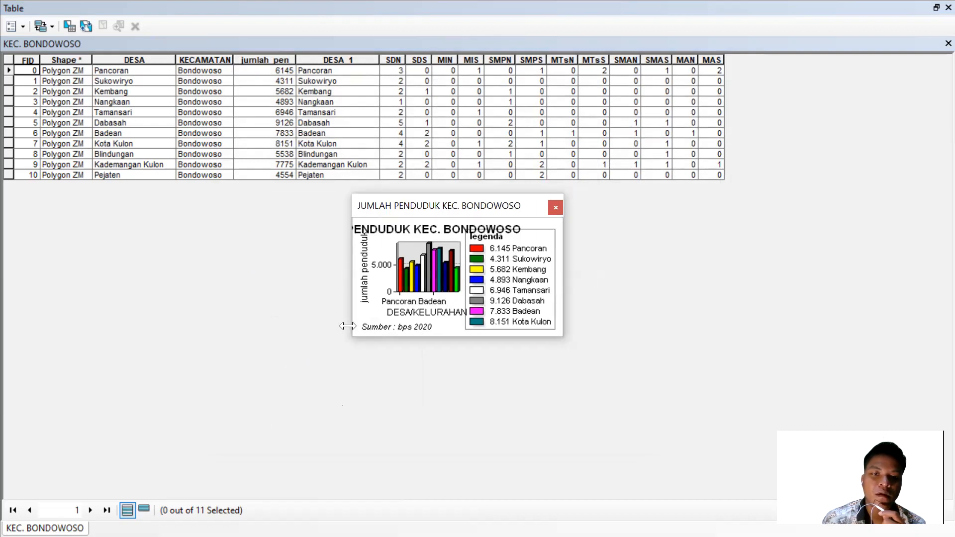
left_click_drag(348, 326, 112, 326)
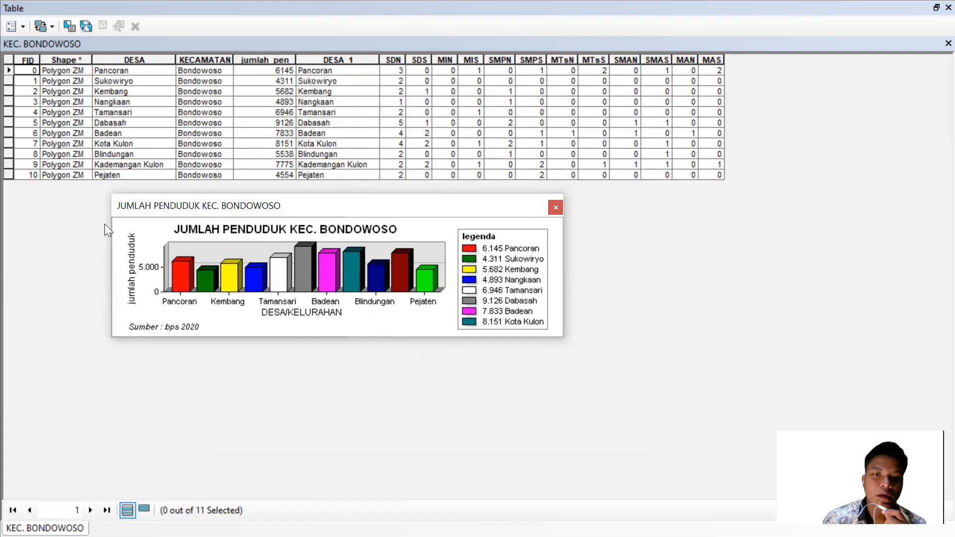
- Add the population graph to the layout, and close the attribute table and the floating graph window
right_click(393, 203)
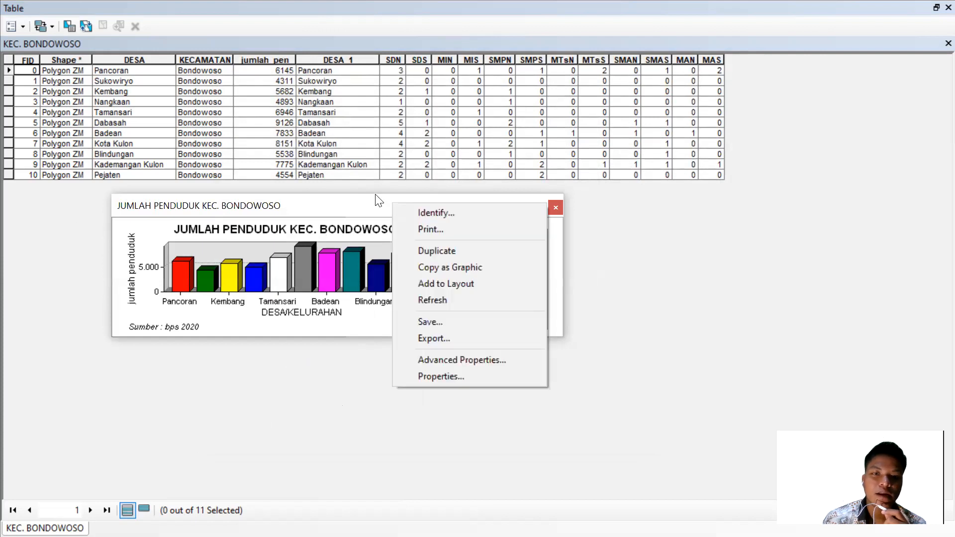
left_click(451, 283)
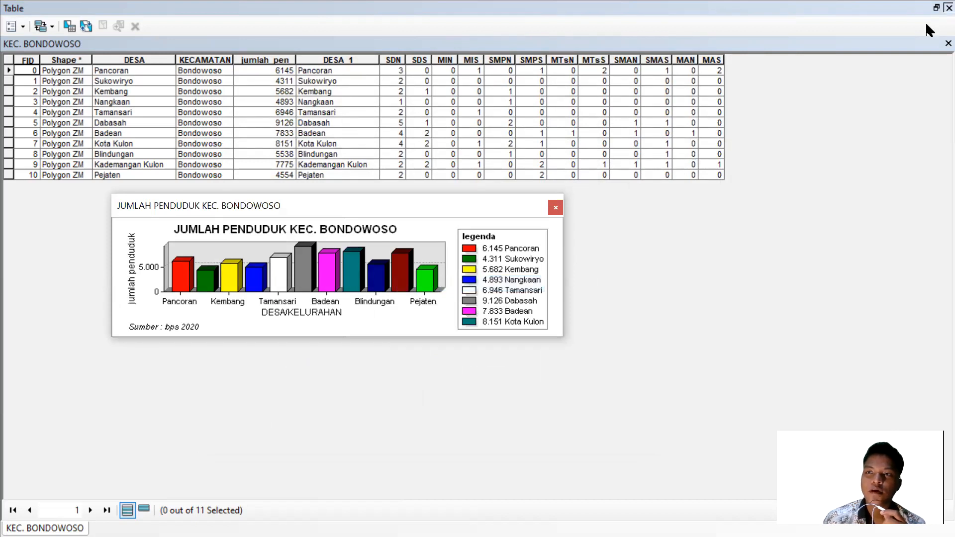
left_click(948, 7)
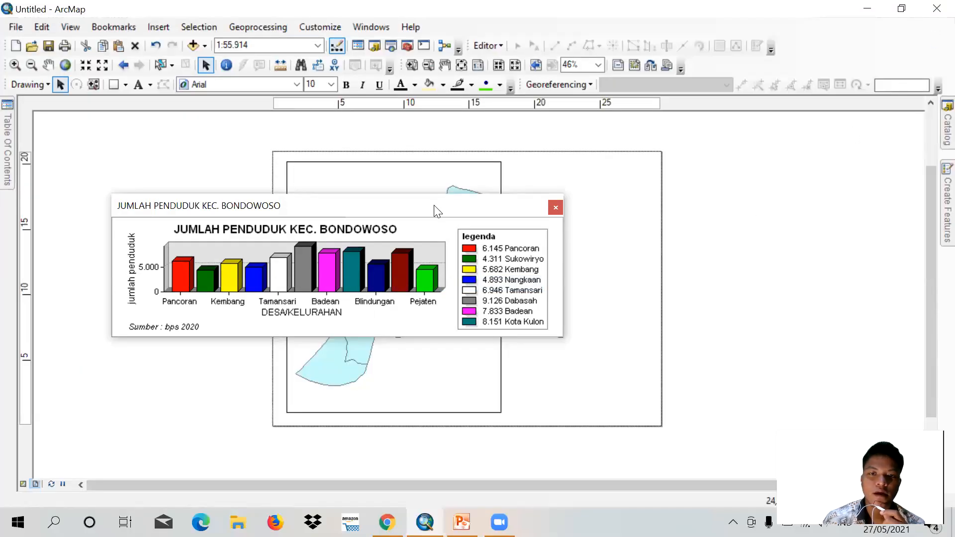
left_click_drag(436, 211, 581, 347)
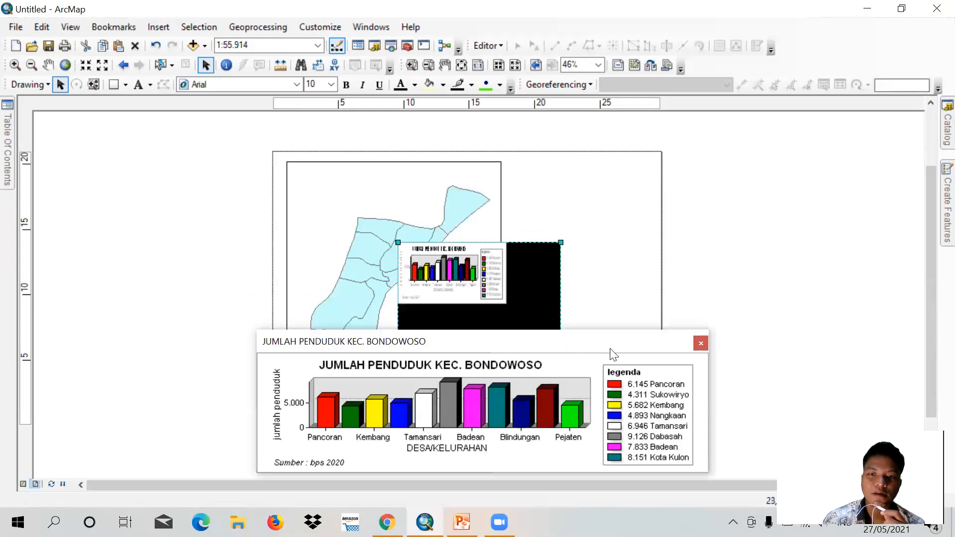
left_click(698, 342)
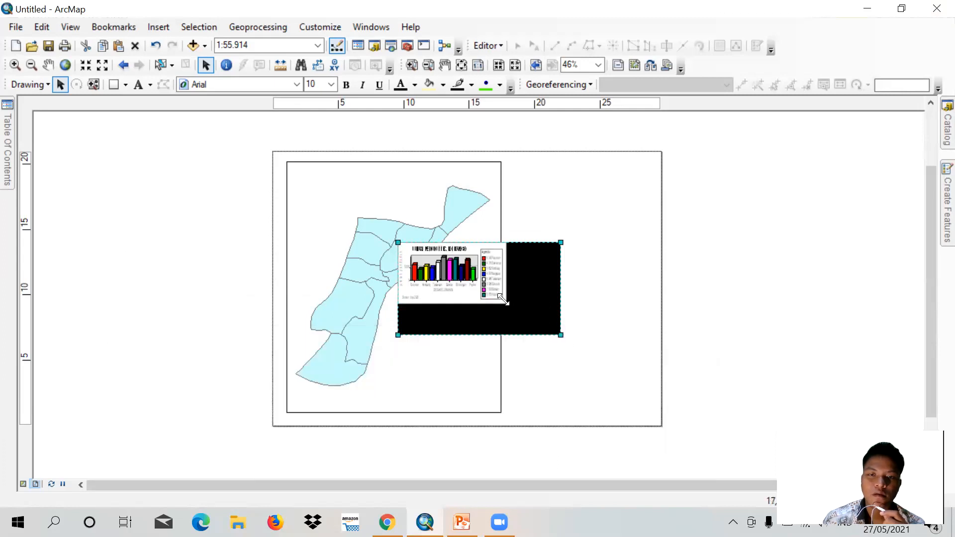
- Move the graph off the map into the page's blank area beside the data frame, and shrink it to fit the space
left_click_drag(502, 300, 519, 311)
left_click_drag(483, 286, 609, 213)
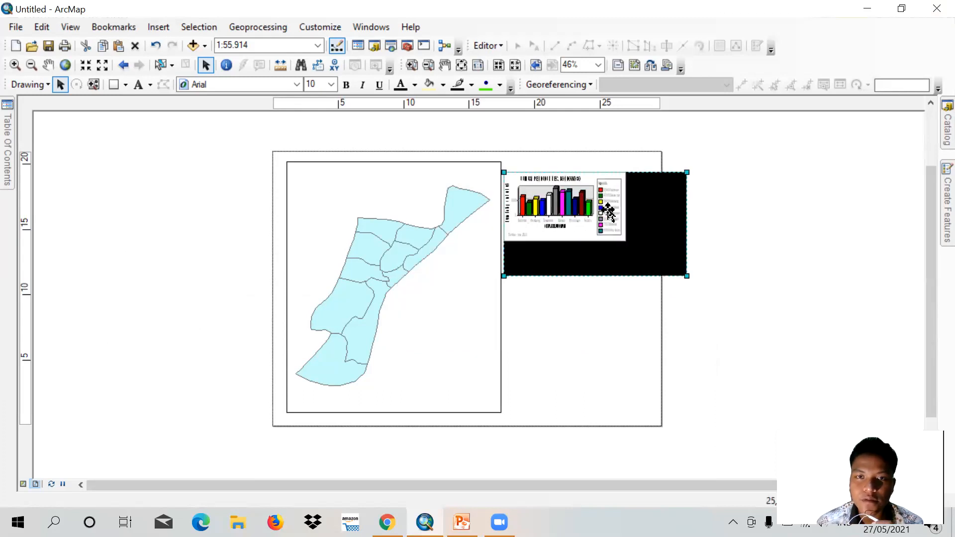
scroll(603, 207, "up", 2)
scroll(602, 226, "down", 5)
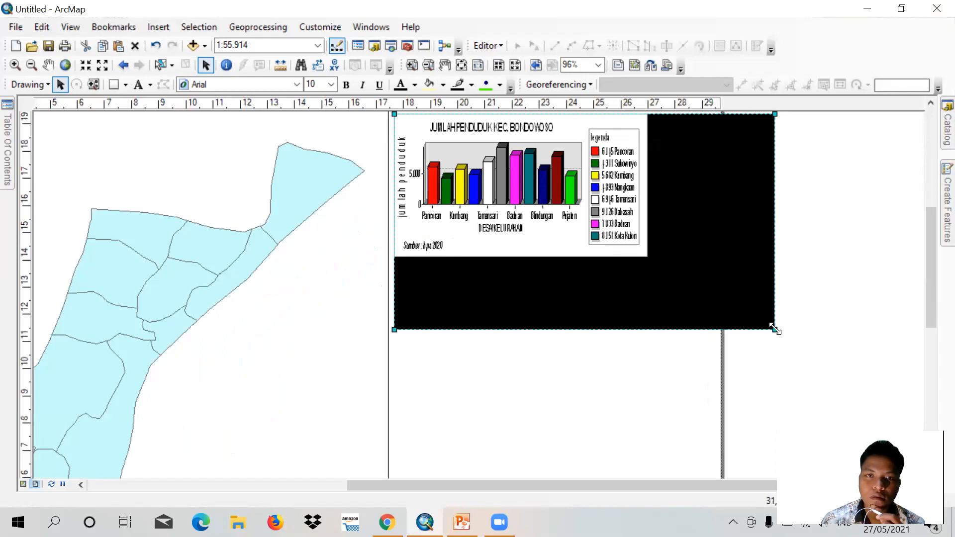
left_click_drag(775, 329, 746, 273)
left_click_drag(672, 271, 711, 294)
scroll(712, 298, "down", 2)
mouse_move(642, 229)
left_mouse_down()
mouse_move(644, 195)
mouse_move(637, 217)
left_mouse_up()
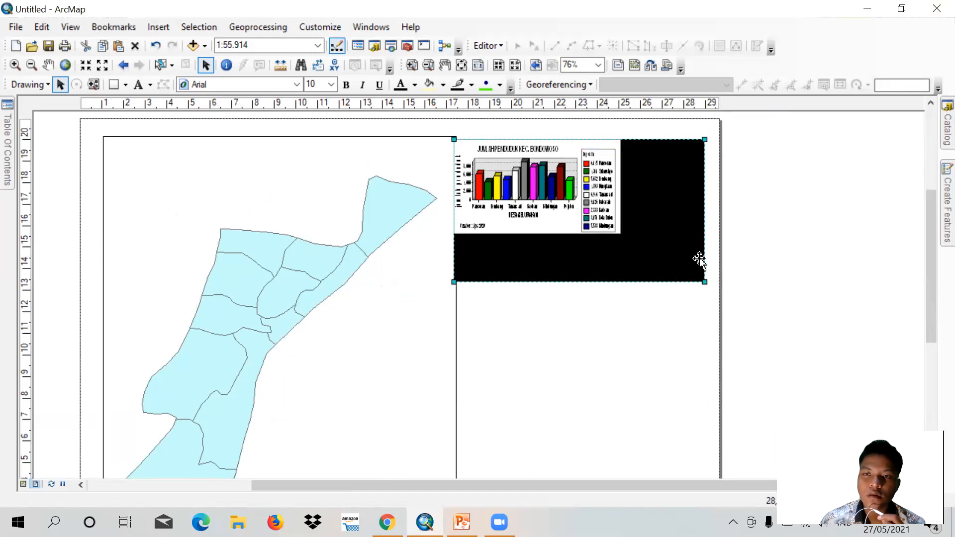
left_click_drag(568, 202, 574, 183)
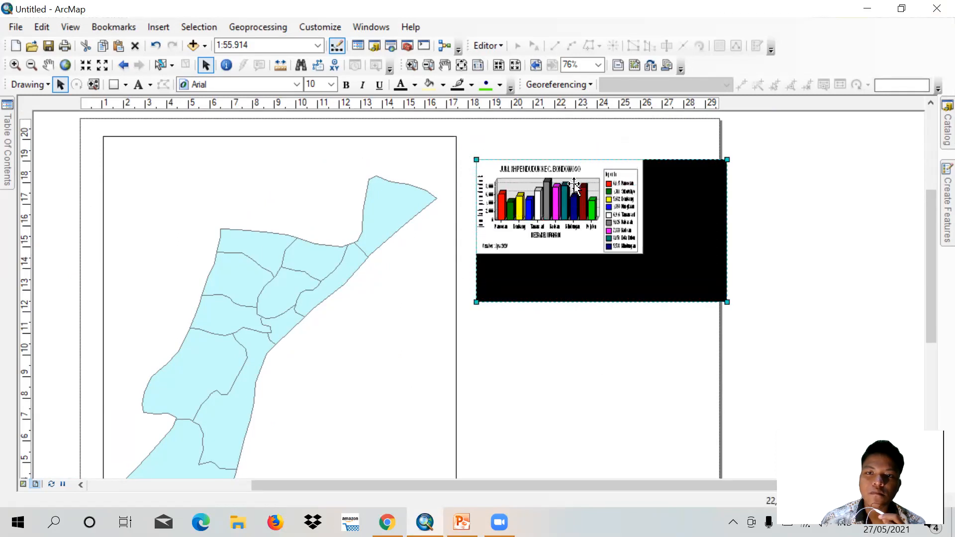
- Enlarge the graph on the layout so its visible chart spans the space between the data frame and the page edge
left_click(618, 299)
left_click(683, 246)
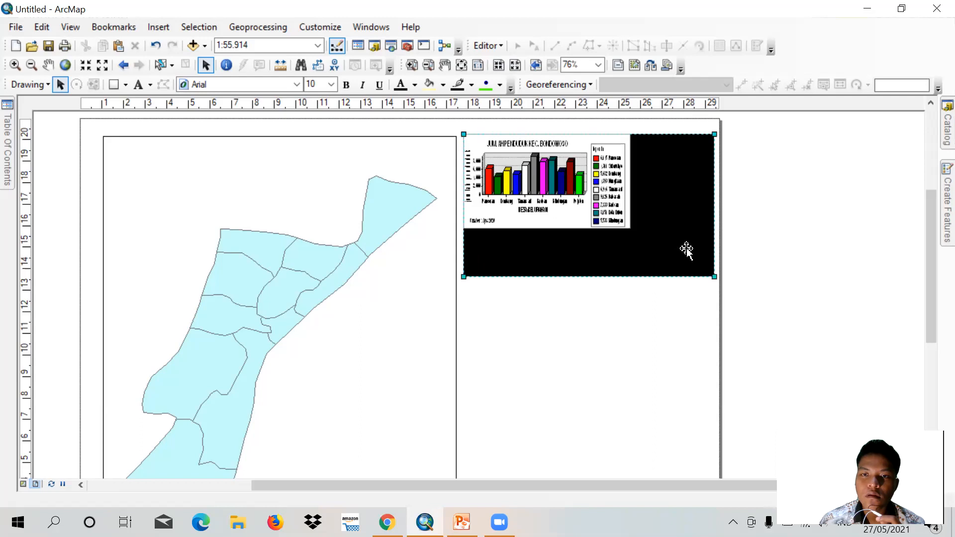
left_click_drag(714, 277, 788, 319)
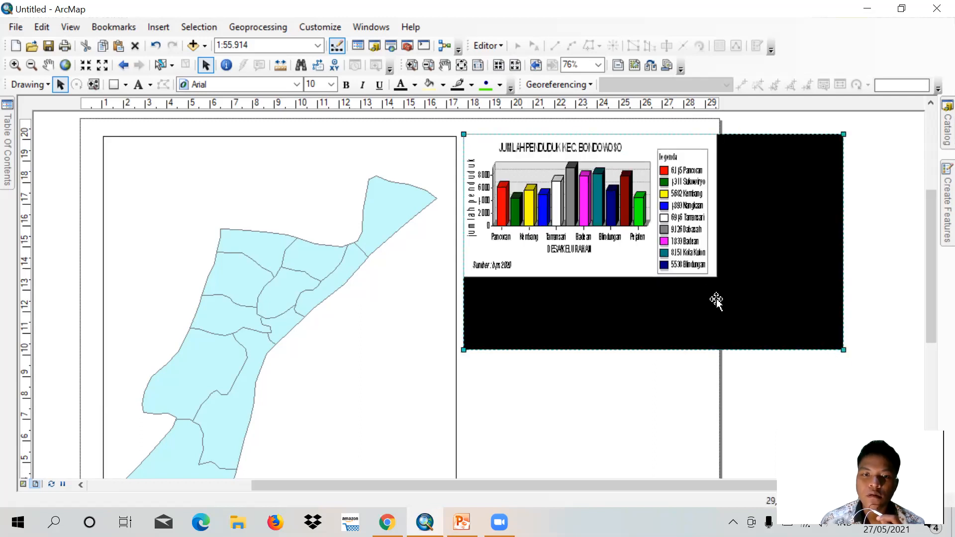
scroll(715, 299, "down", 1)
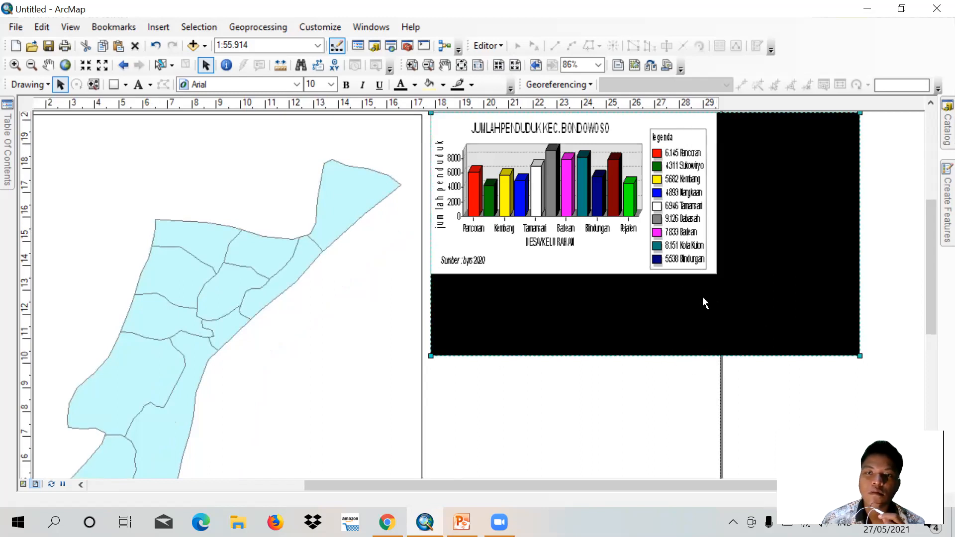
scroll(677, 381, "down", 2)
scroll(677, 383, "up", 3)
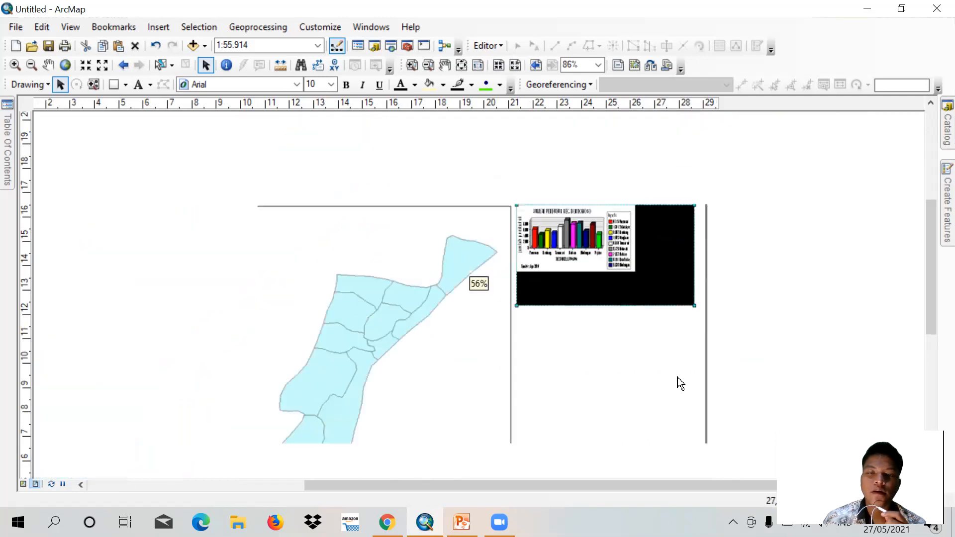
- Open the KEC. BONDOWOSO layer's symbology settings and set the layer to draw a pie chart for each feature
scroll(769, 152, "up", 2)
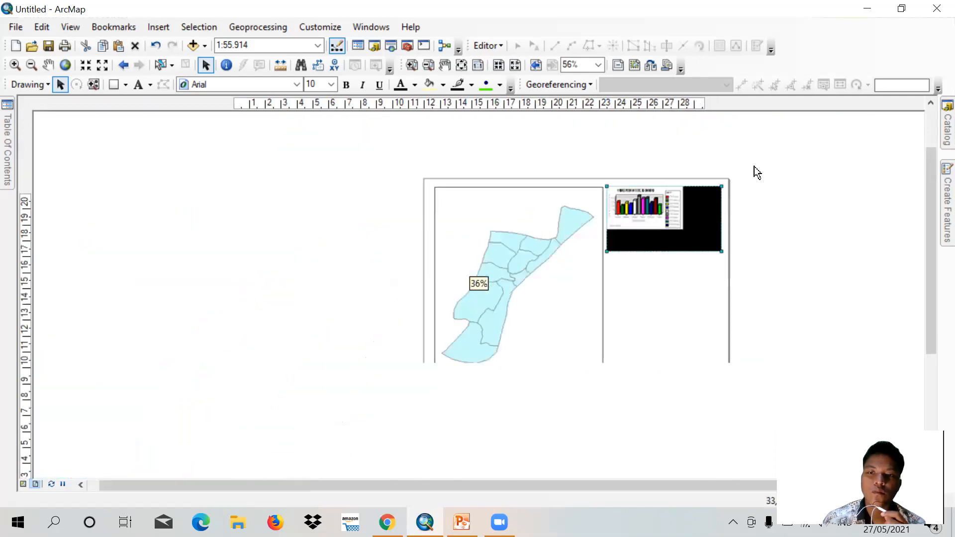
scroll(754, 166, "down", 4)
scroll(748, 133, "up", 3)
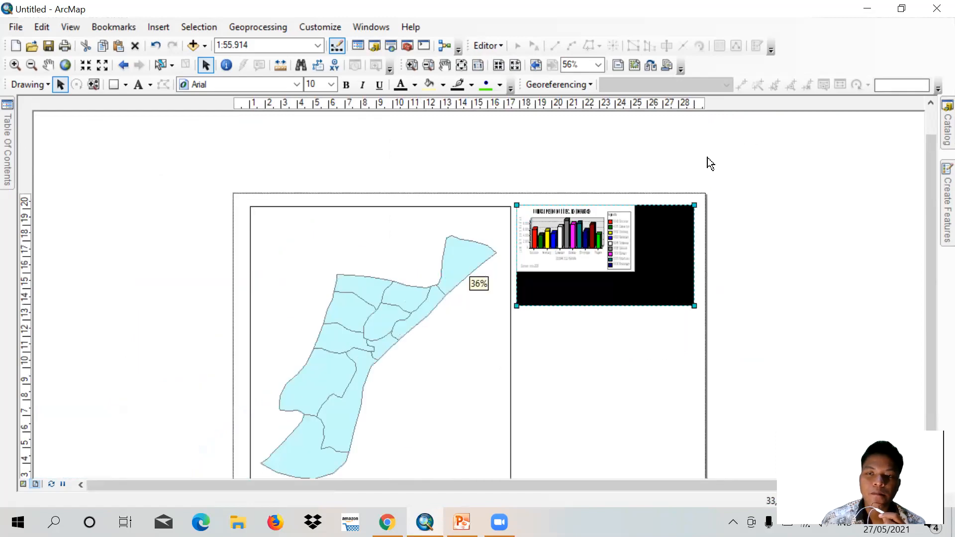
scroll(660, 316, "down", 2)
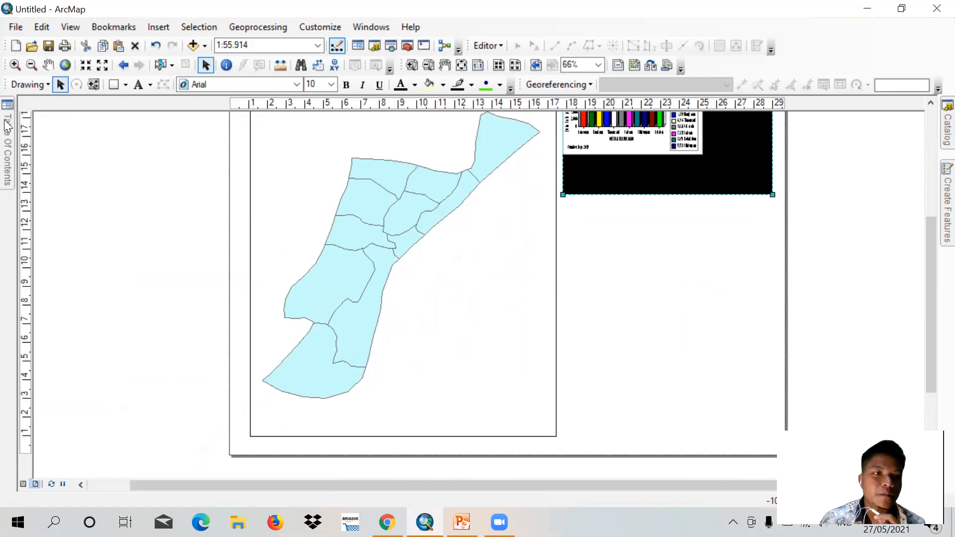
mouse_move(10, 135)
double_click(84, 147)
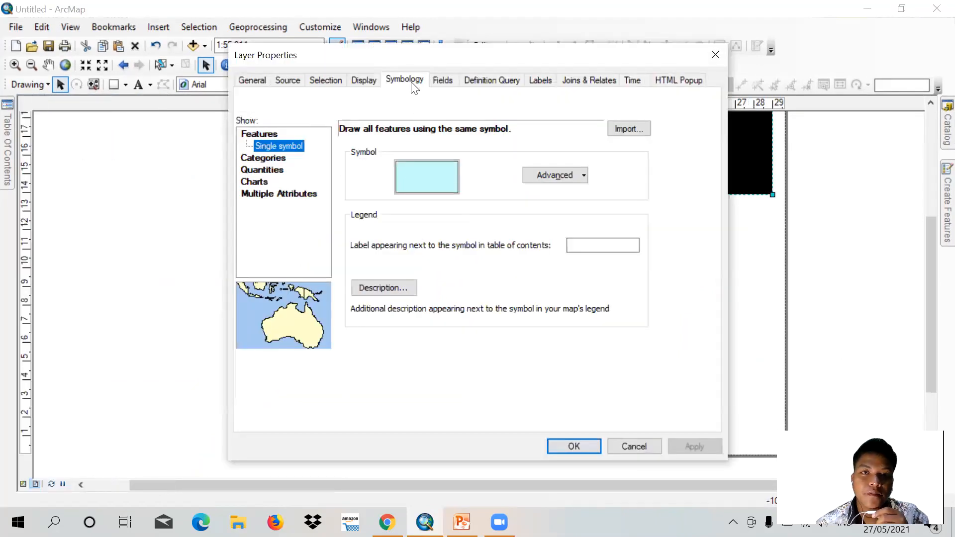
left_click(269, 157)
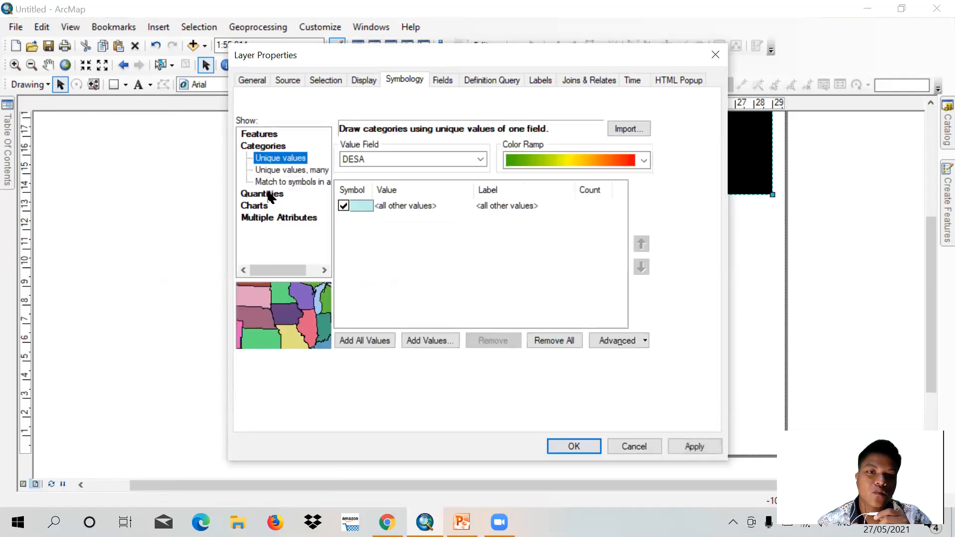
left_click(276, 182)
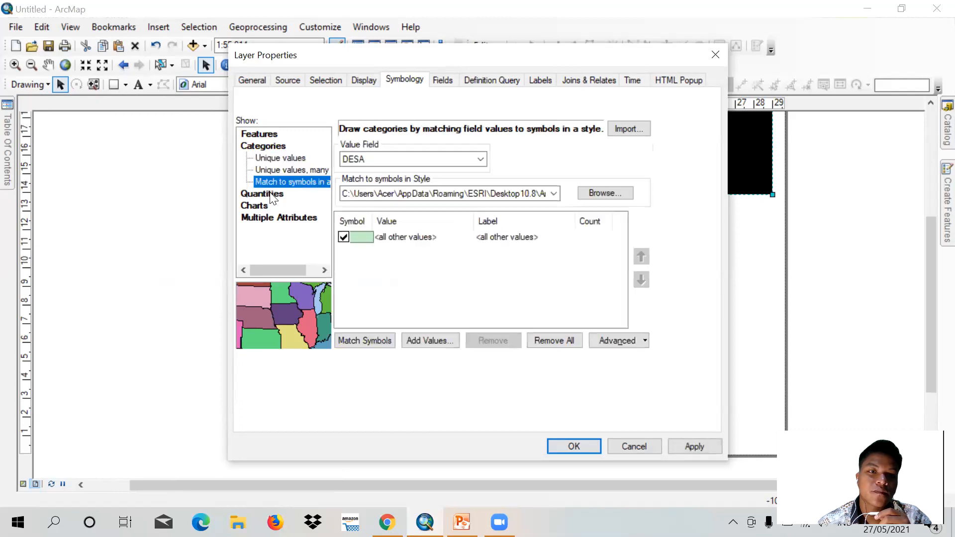
left_click(271, 193)
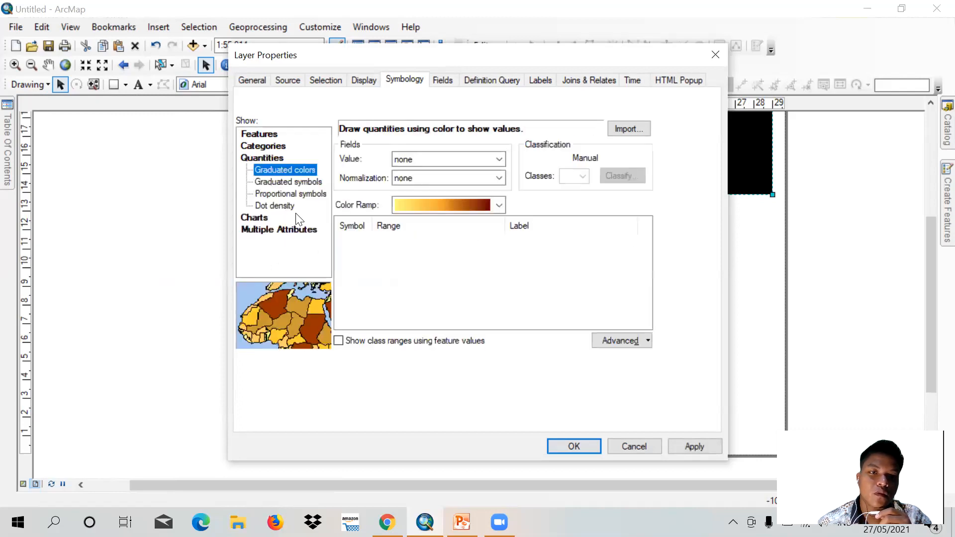
left_click(251, 217)
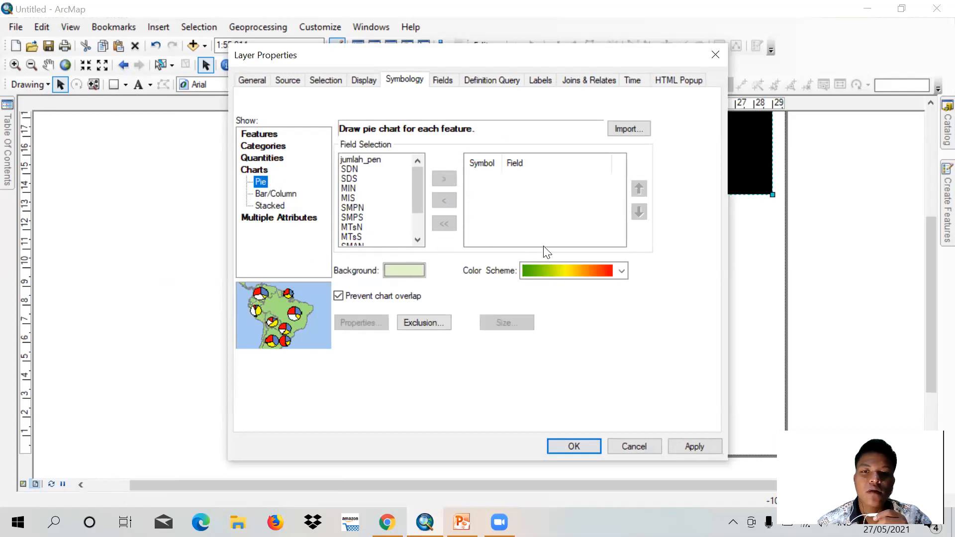
- Add the fields SDN, SDS, MIN and MIS to the pie charts
left_click(350, 170)
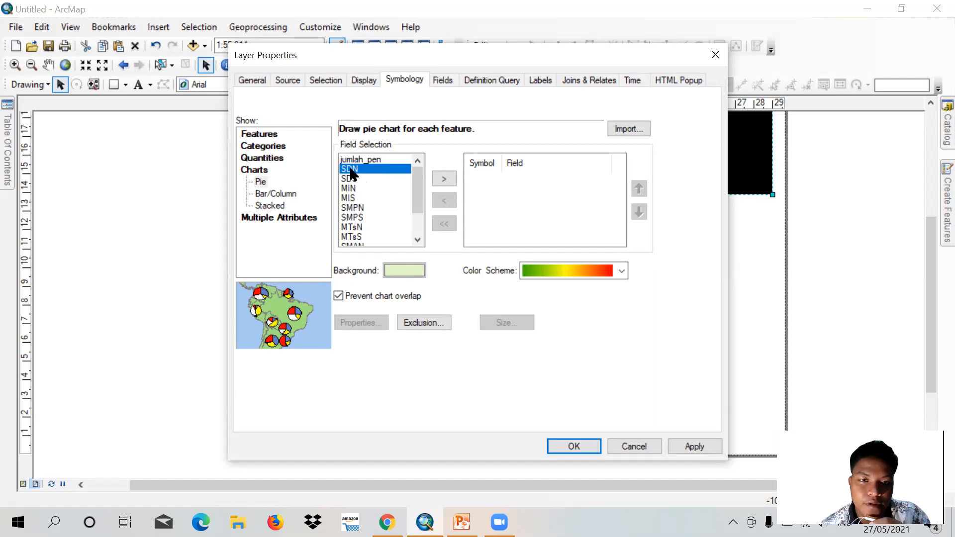
left_click(361, 198, "shift")
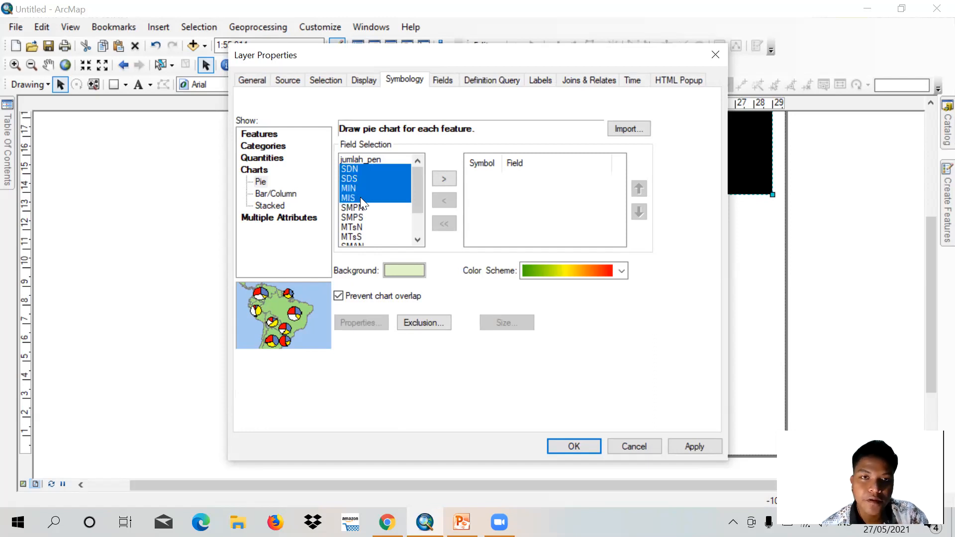
left_click(446, 178)
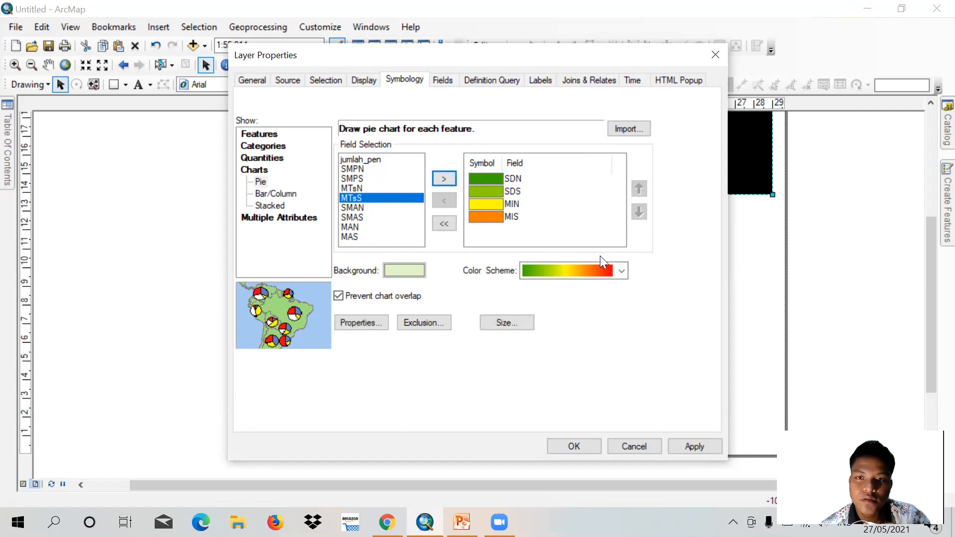
- Choose the orange-red-pink-blue color scheme for the pie slices and apply the symbology to the map
left_click(605, 268)
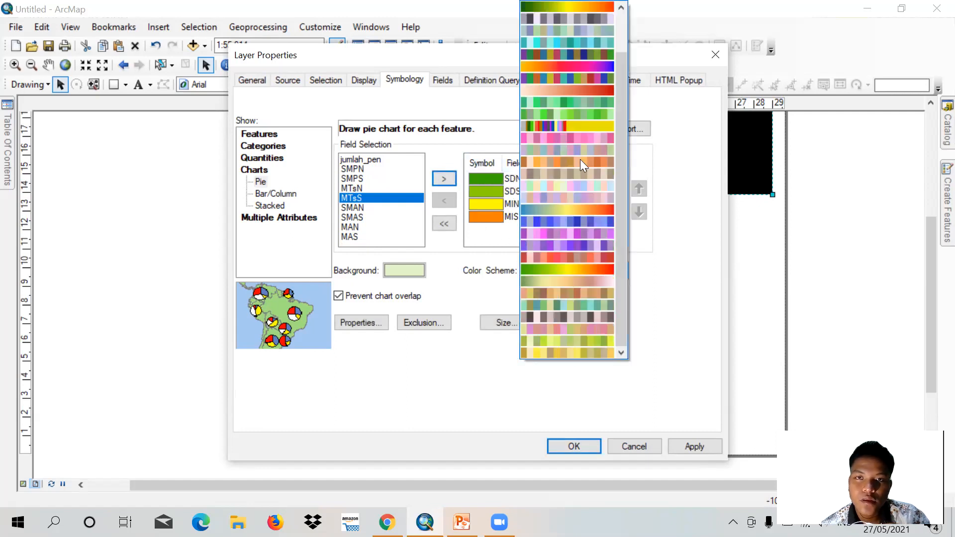
left_click(583, 69)
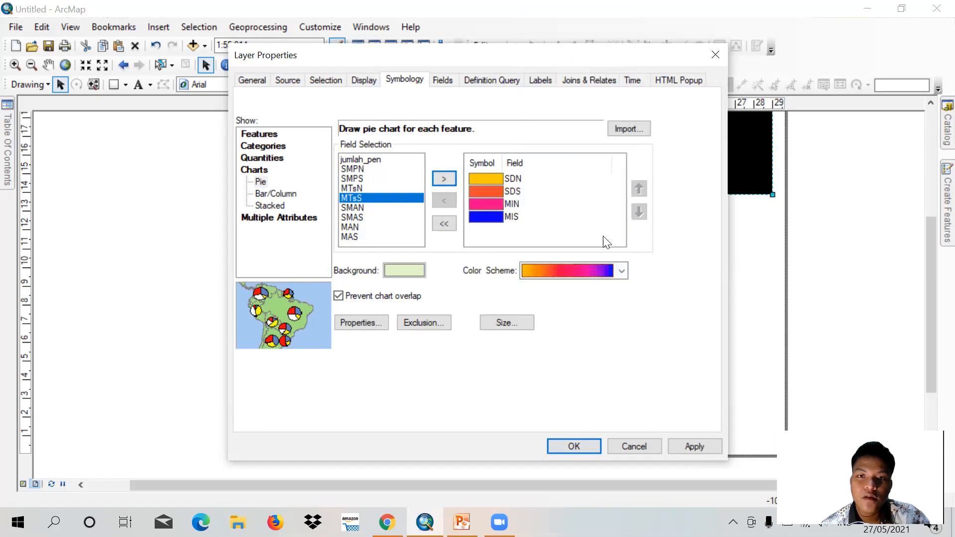
left_click(605, 268)
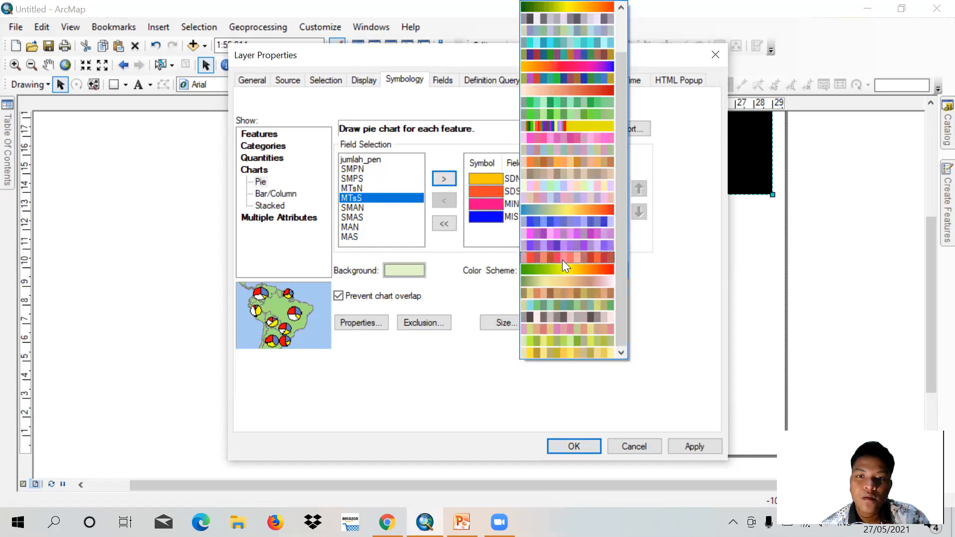
left_click(549, 126)
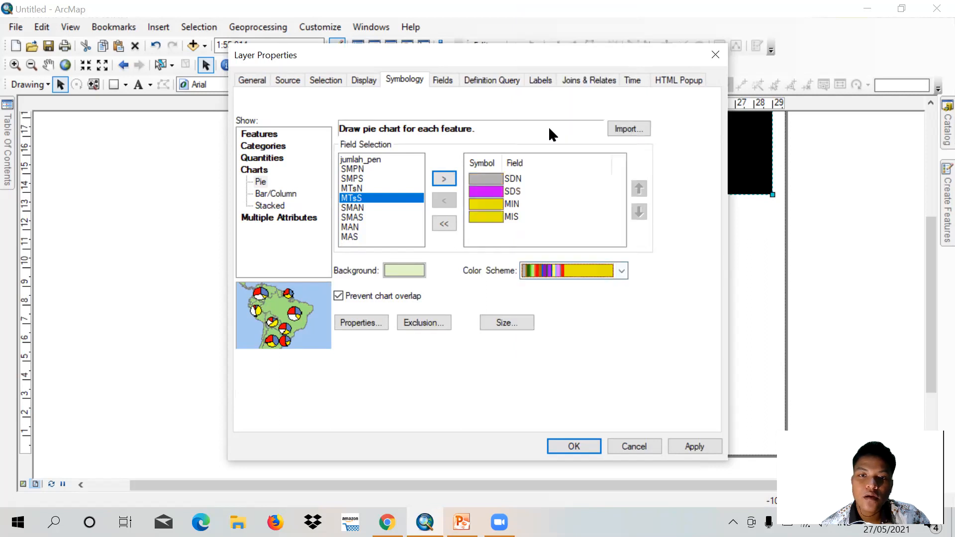
left_click(572, 271)
left_click(566, 68)
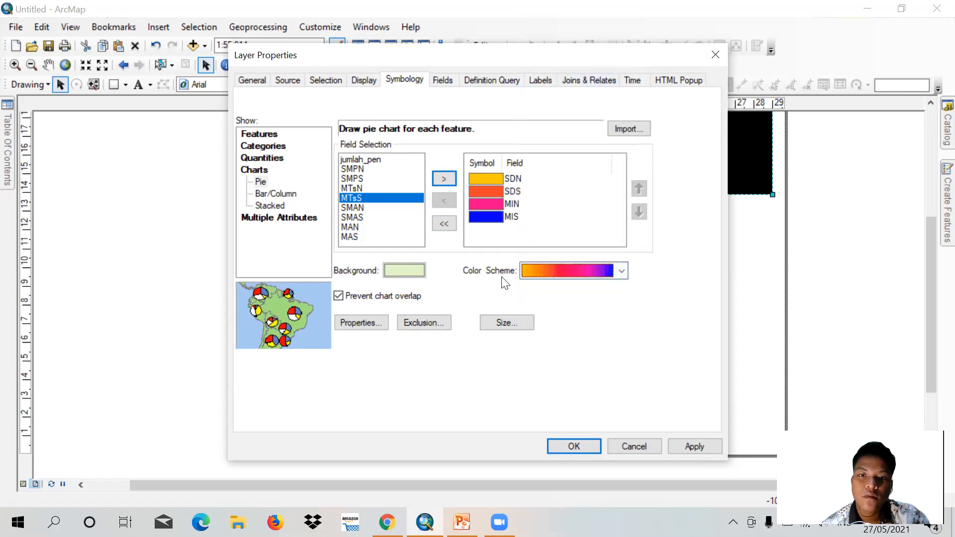
left_click(560, 450)
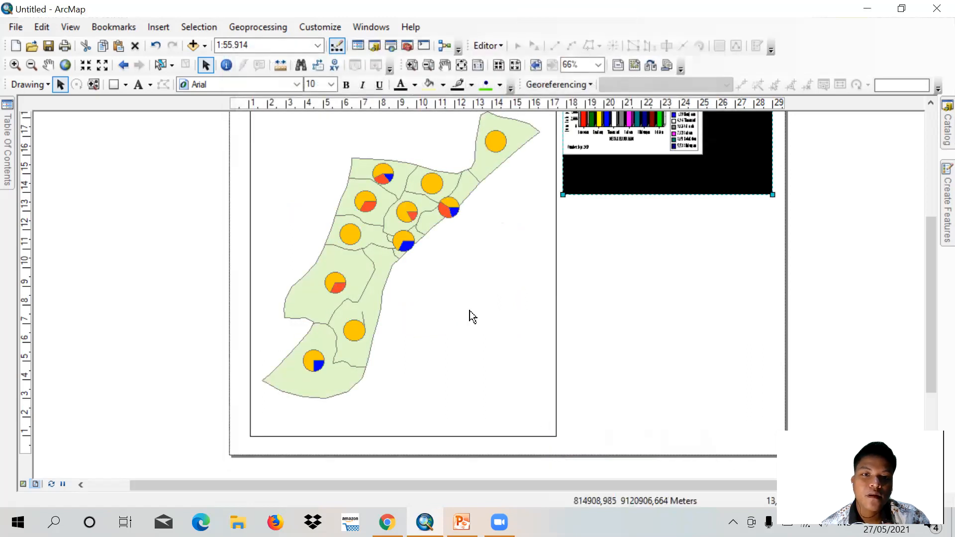
- Pin the Table Of Contents open beside the layout, keeping the whole page in view
scroll(442, 314, "down", 3)
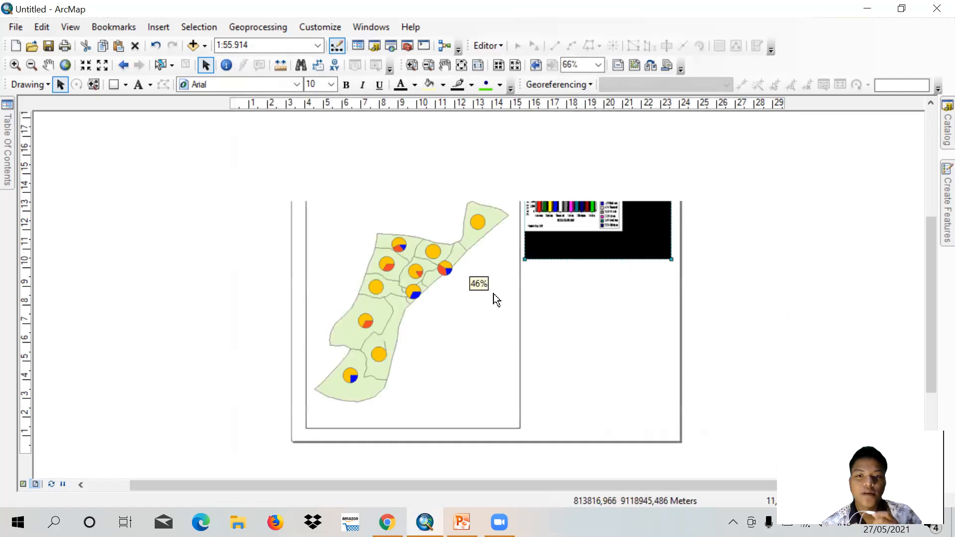
scroll(465, 238, "up", 2)
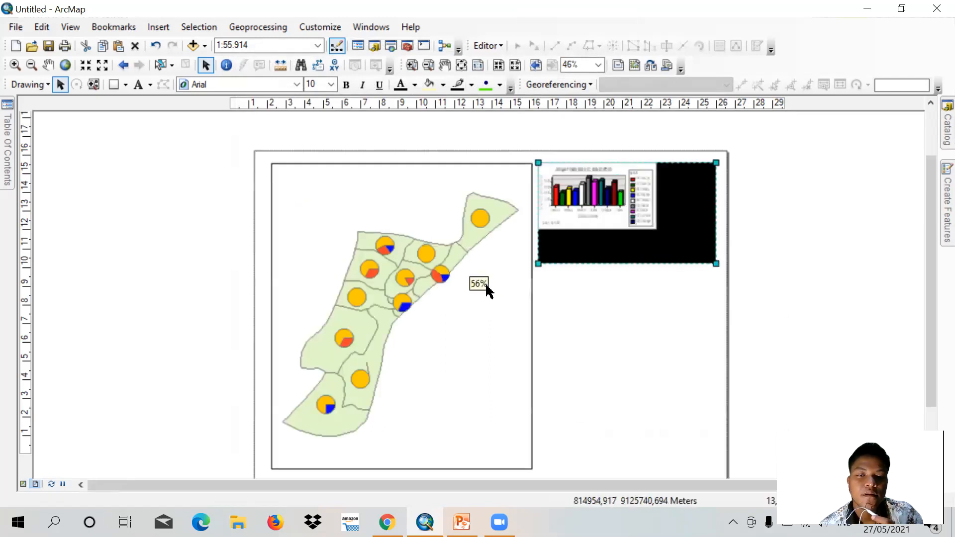
mouse_move(6, 147)
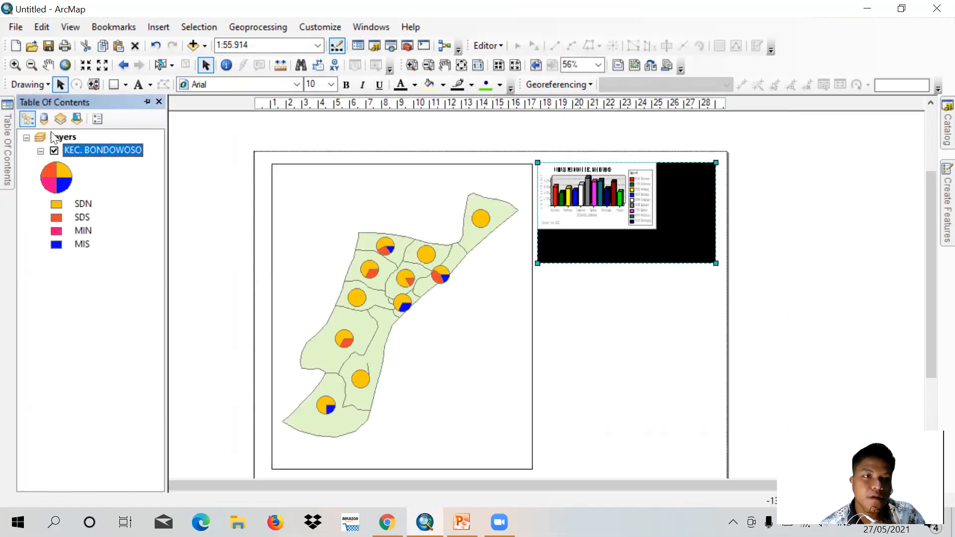
left_click(147, 102)
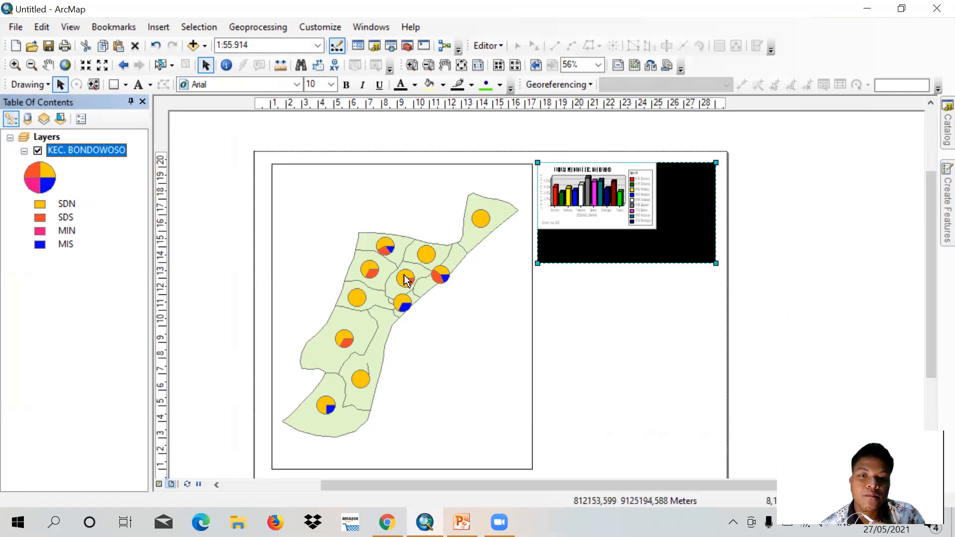
scroll(594, 233, "down", 1)
scroll(595, 233, "up", 1)
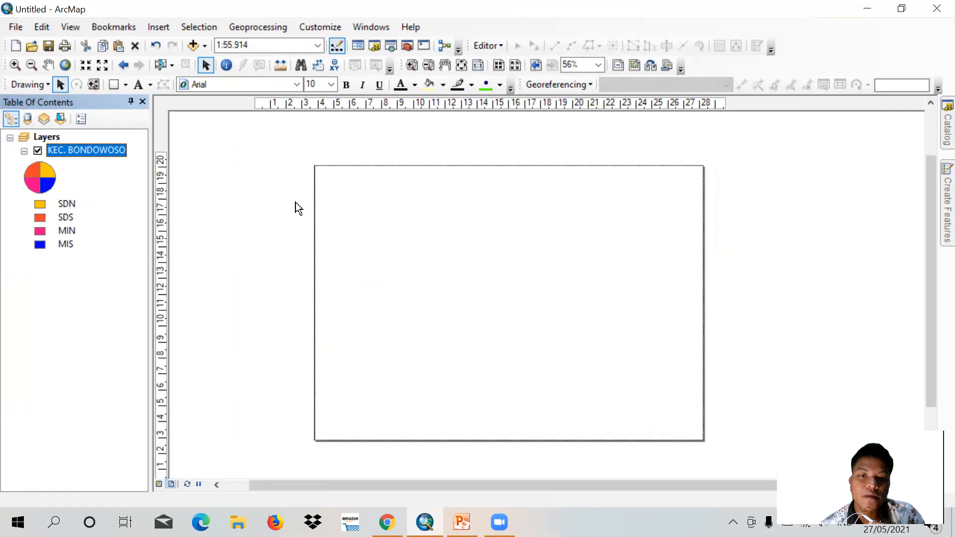
- Insert a one-column legend for KEC. BONDOWOSO with the default settings, and place it enlarged in the blank area below the graph
left_click(162, 28)
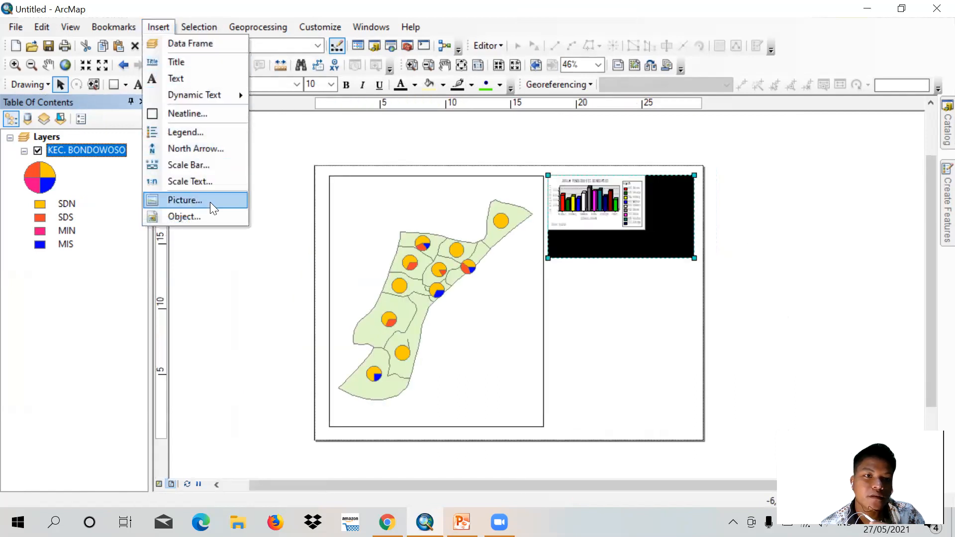
left_click(206, 133)
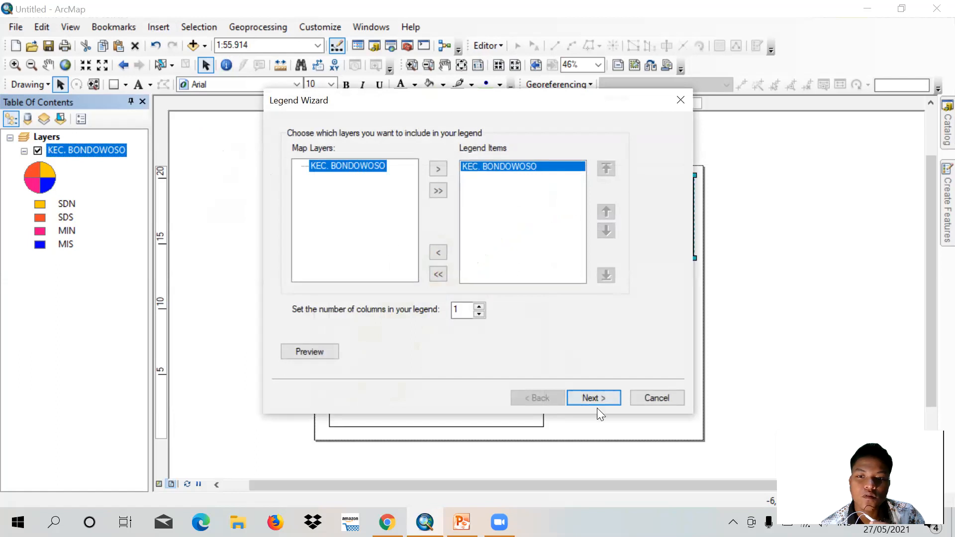
left_click(588, 398)
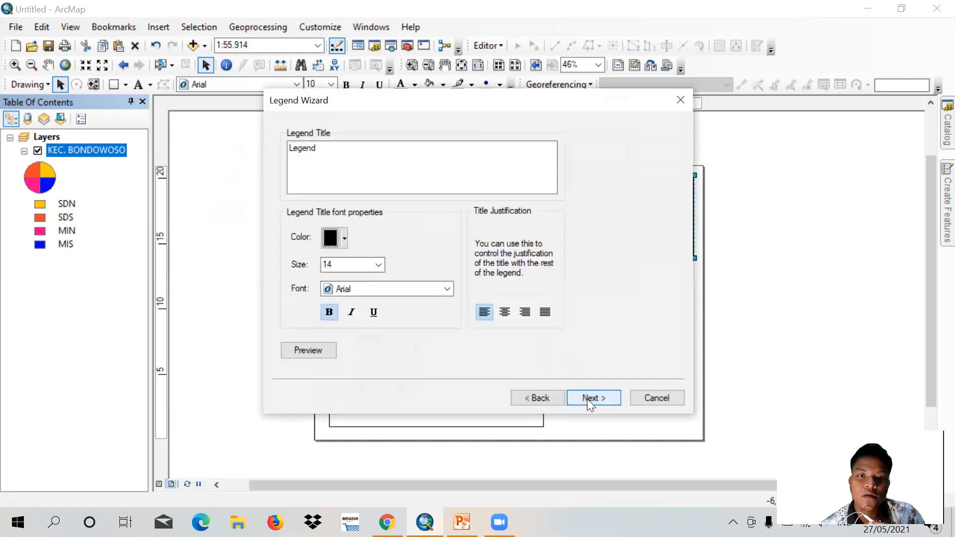
left_click(587, 399)
left_click(587, 399)
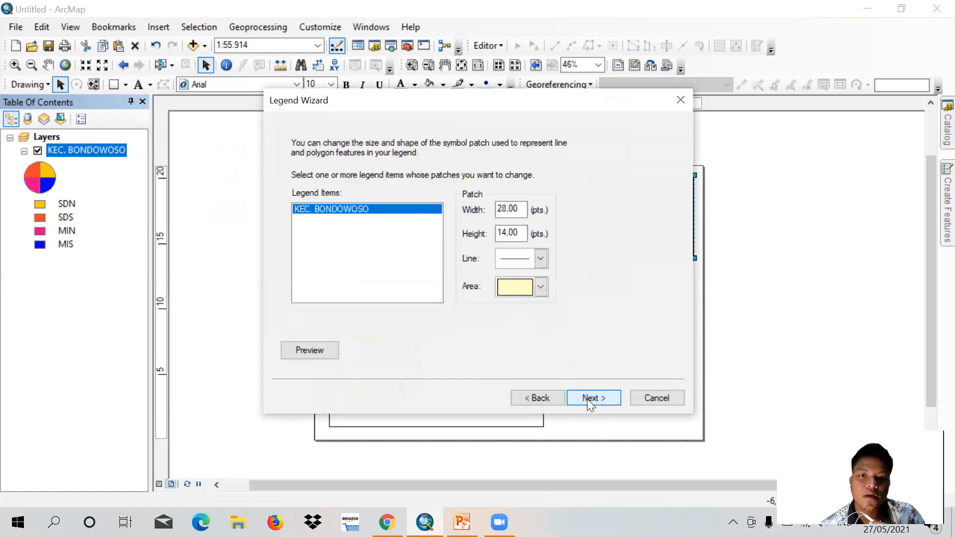
left_click(587, 399)
left_click(587, 399)
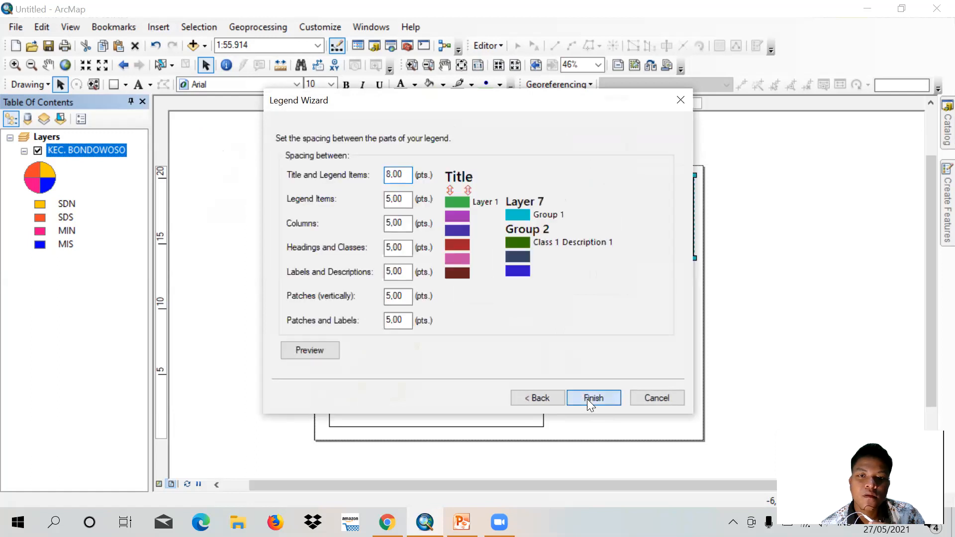
left_click_drag(464, 302, 567, 324)
left_click_drag(609, 359, 635, 393)
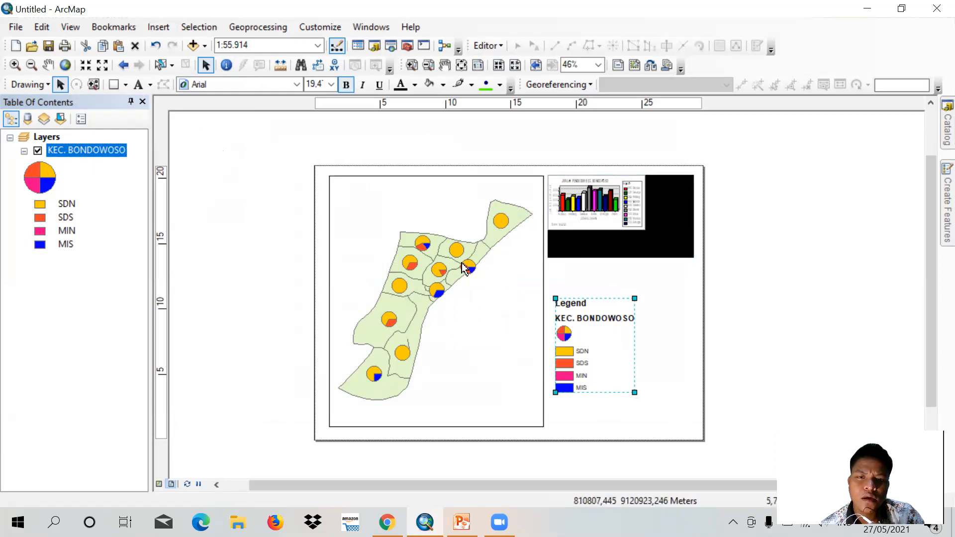
- Turn on labels for the KEC. BONDOWOSO layer, using the DESA field for all features
left_click(499, 235)
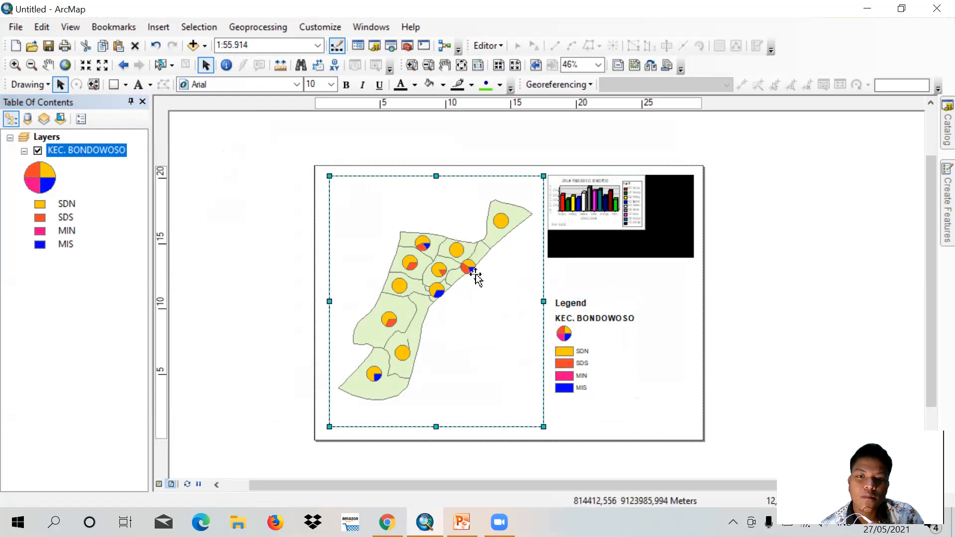
right_click(65, 152)
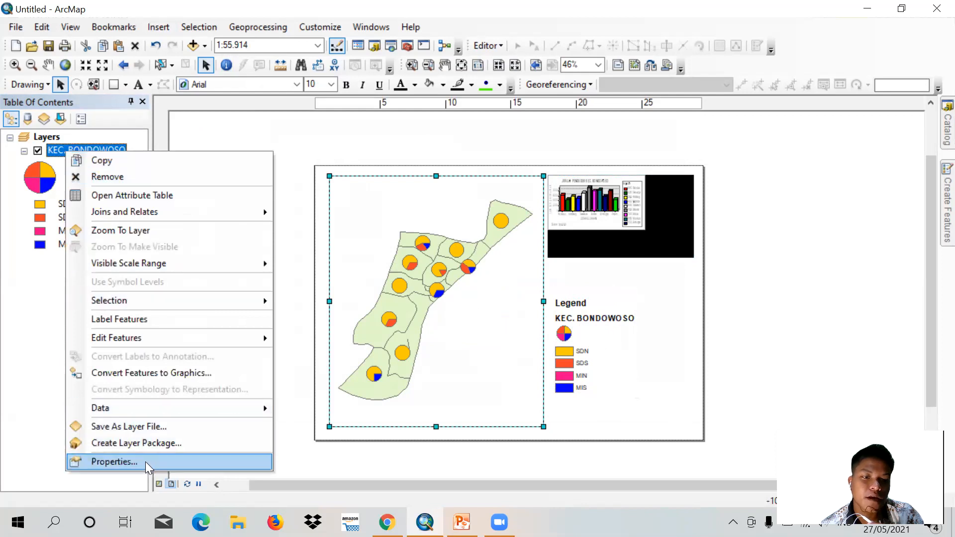
left_click(114, 461)
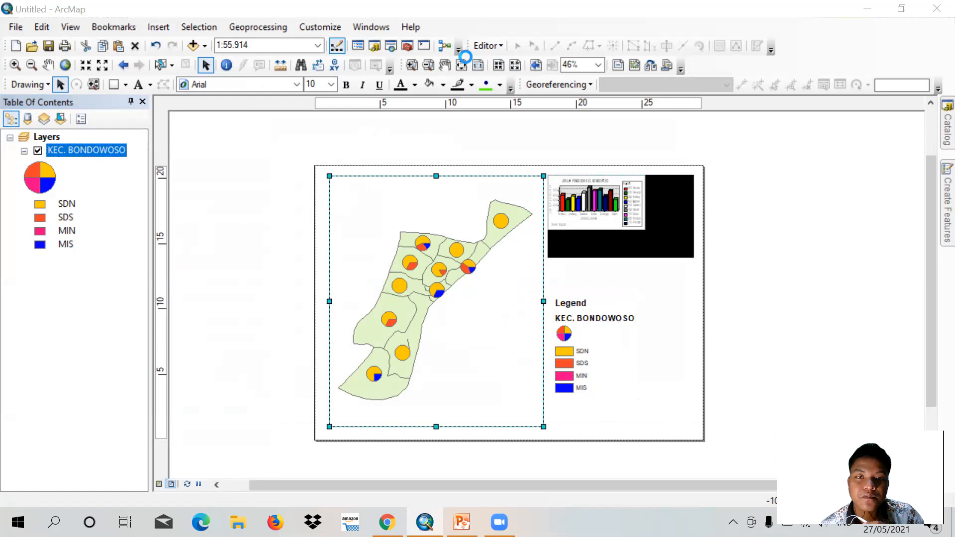
left_click(540, 80)
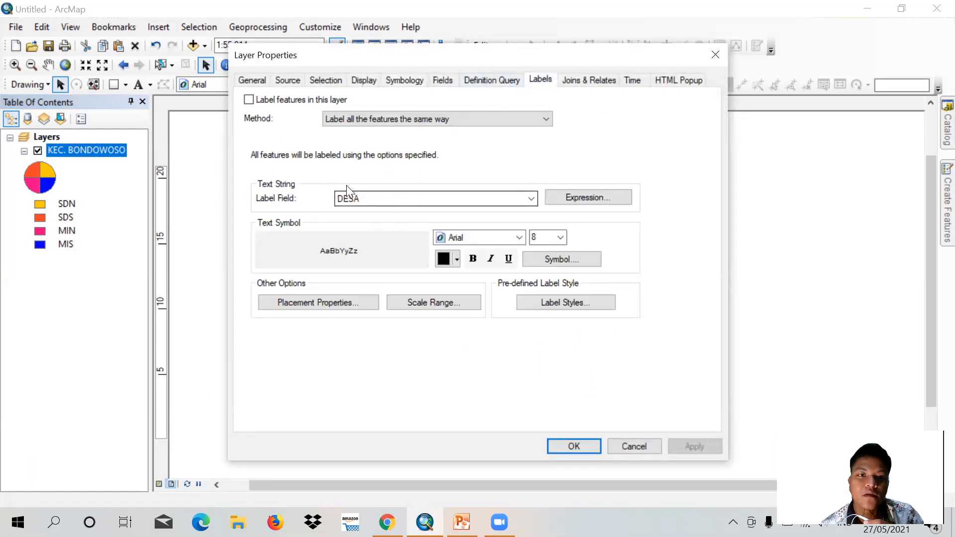
left_click(250, 99)
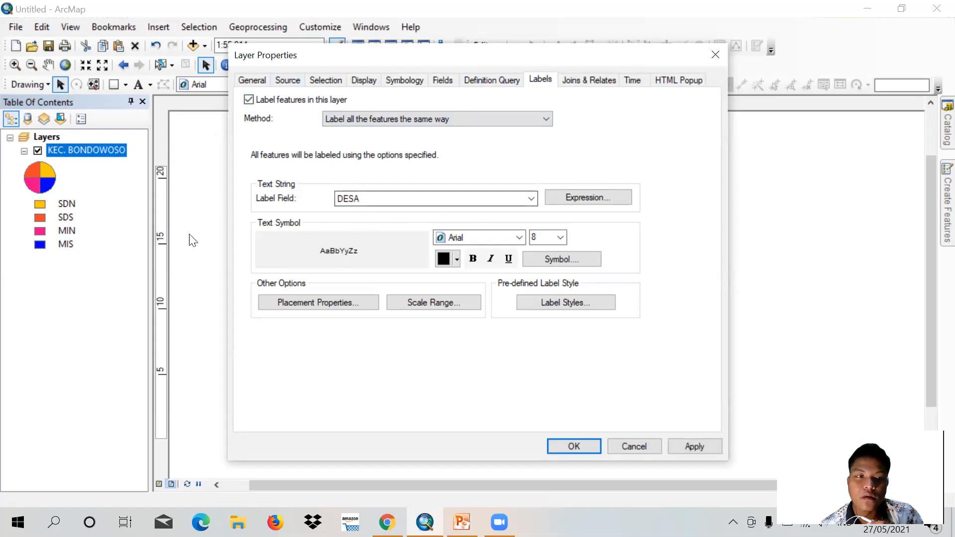
left_click(508, 198)
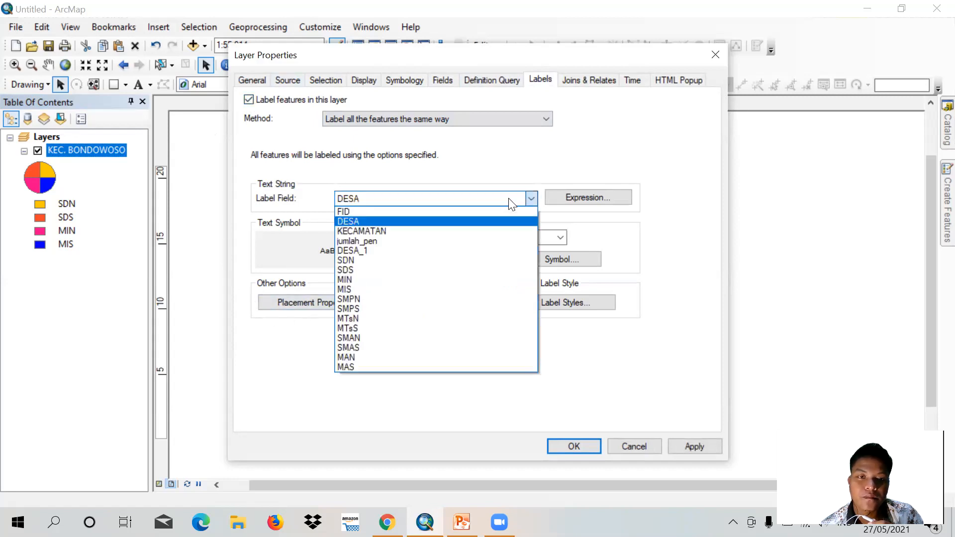
left_click(482, 174)
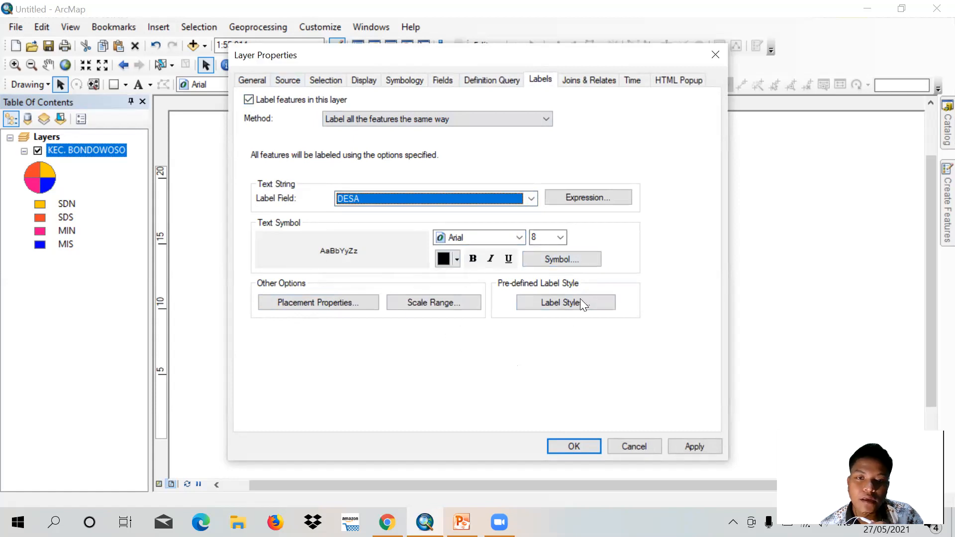
left_click(583, 443)
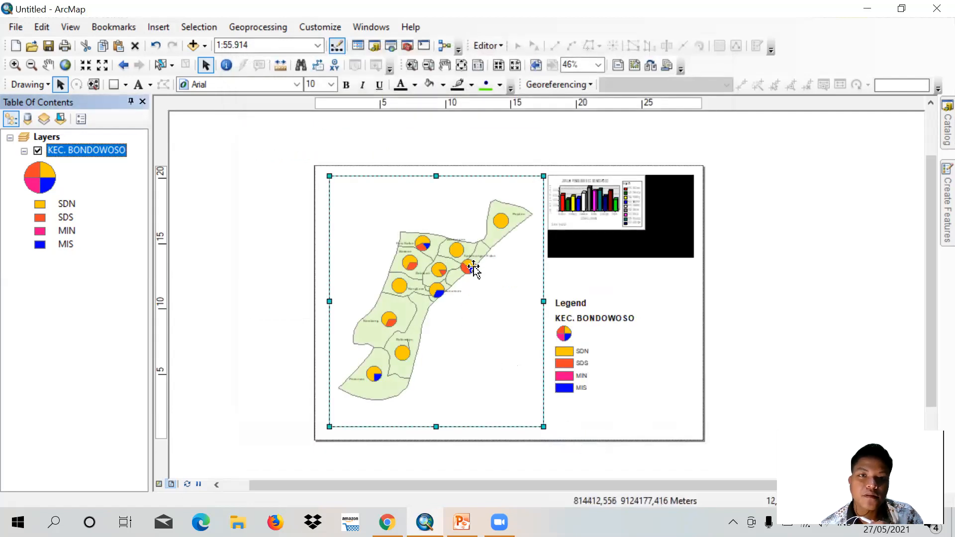
- Examine the village name labels around the pie charts on the map
scroll(468, 273, "up", 1)
scroll(468, 274, "up", 3)
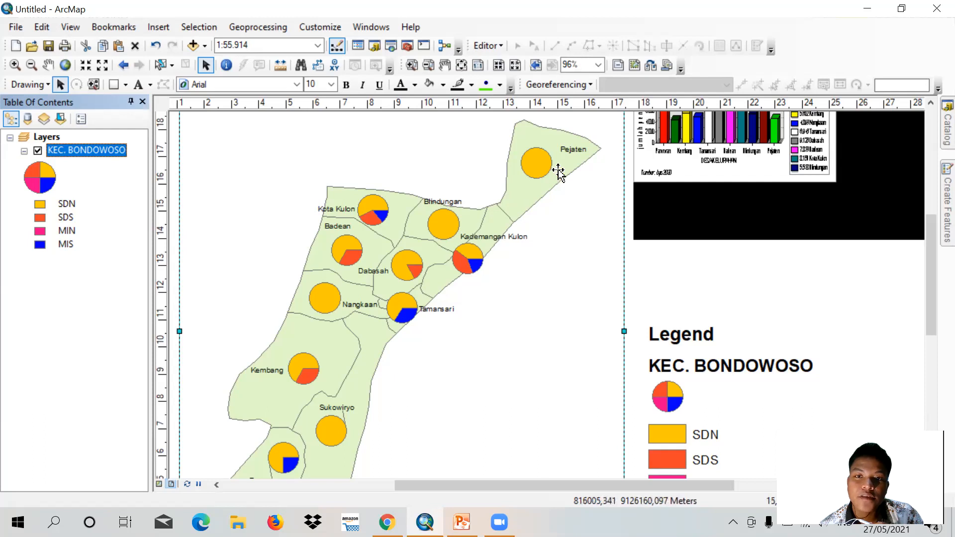
scroll(569, 286, "up", 2)
scroll(568, 286, "down", 2)
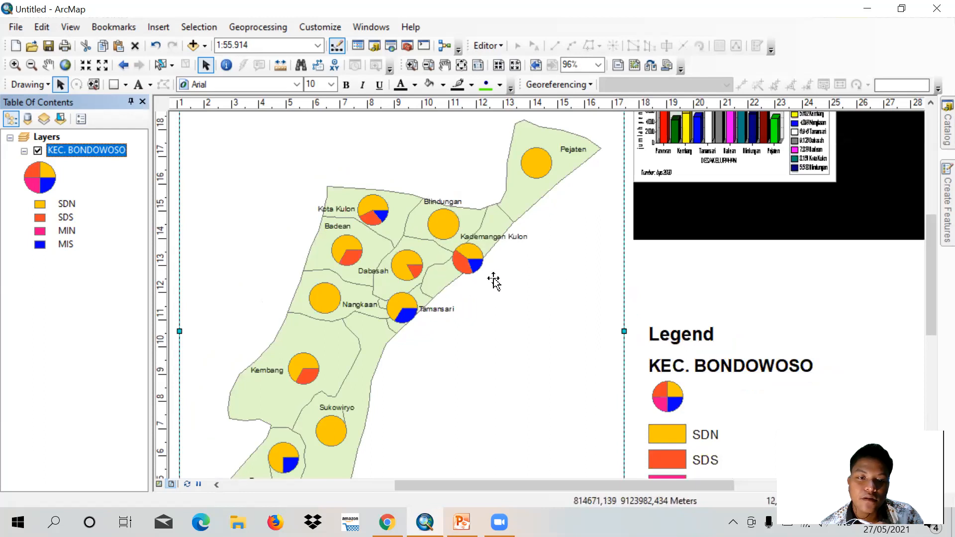
scroll(492, 279, "down", 2)
scroll(530, 334, "down", 2)
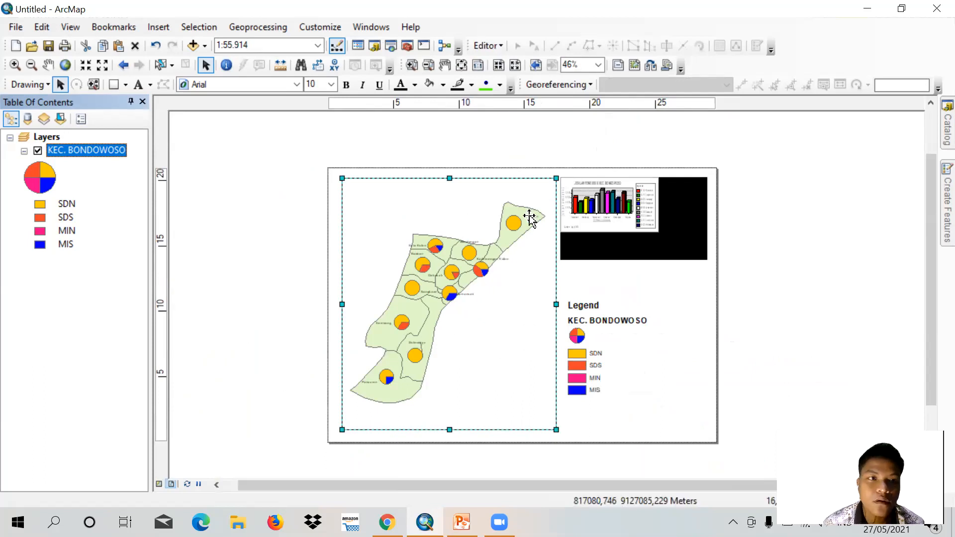
right_click(72, 148)
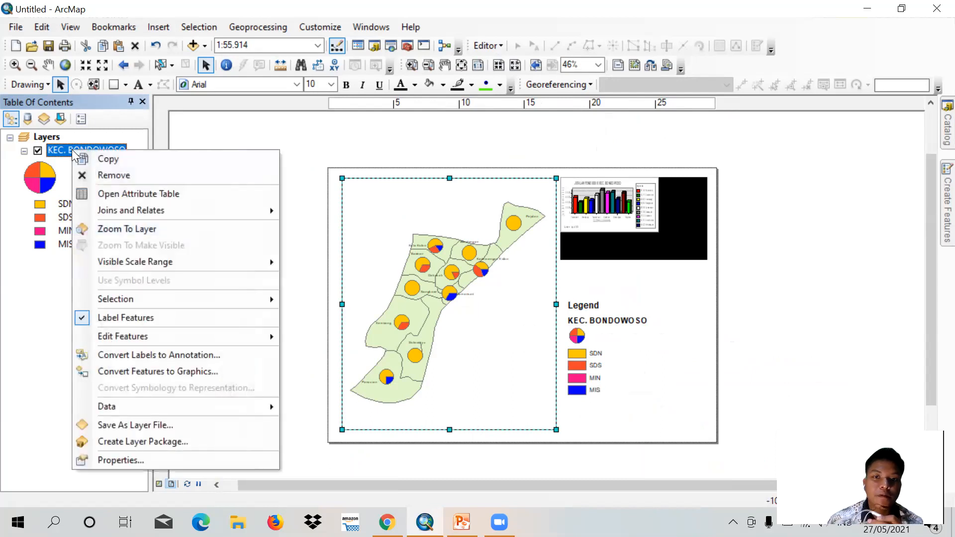
left_click(166, 457)
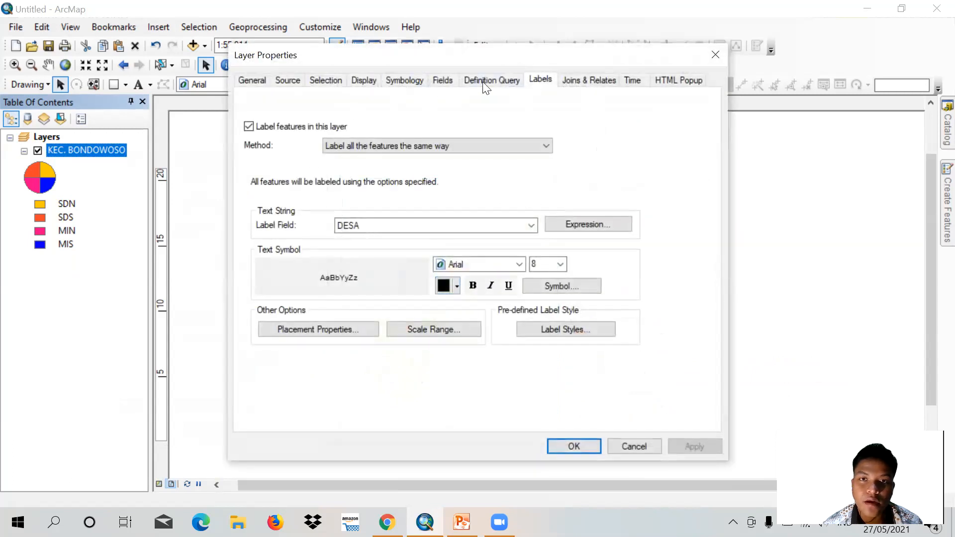
left_click(412, 81)
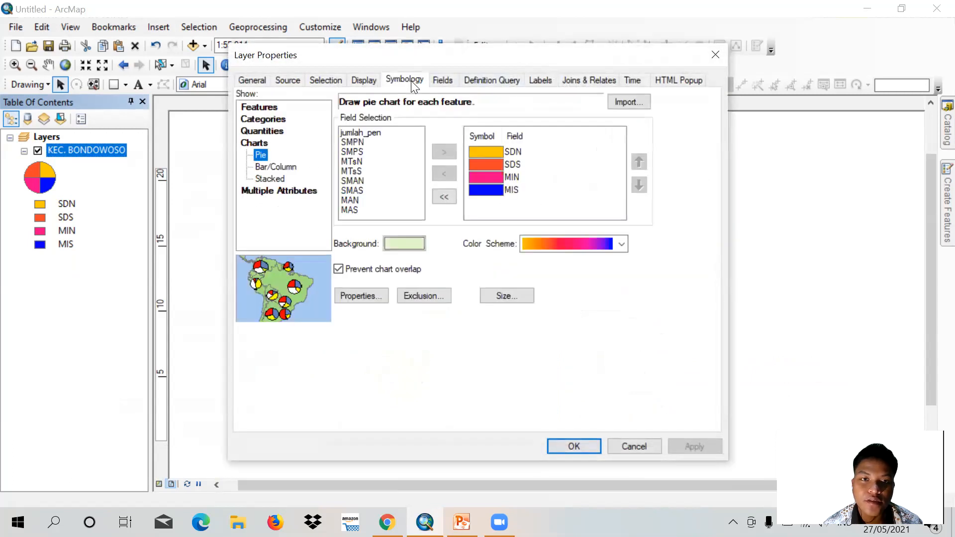
left_click(255, 131)
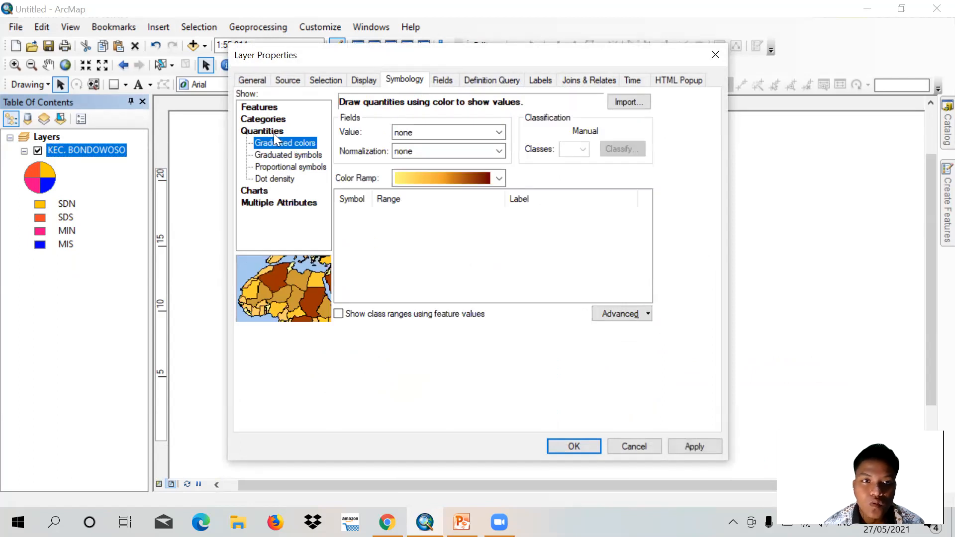
left_click(290, 155)
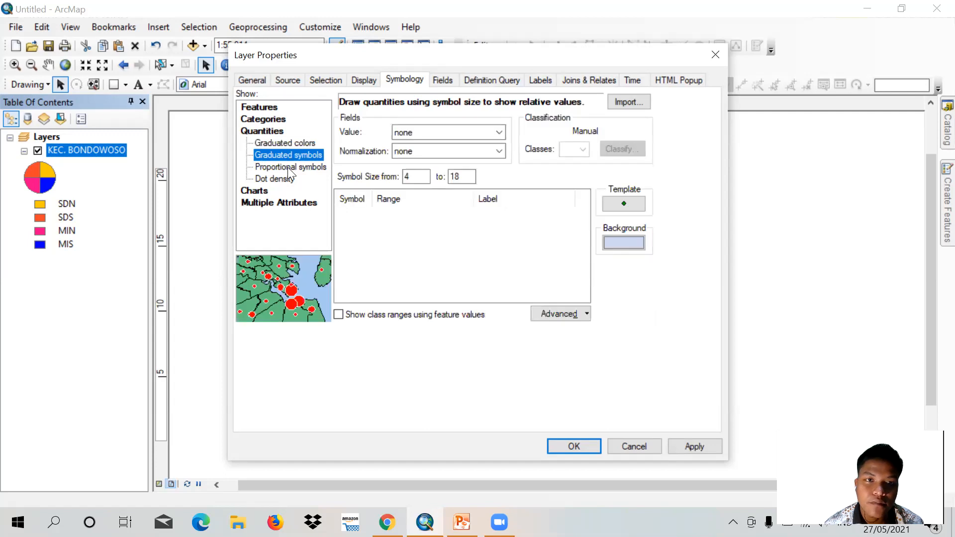
left_click(288, 167)
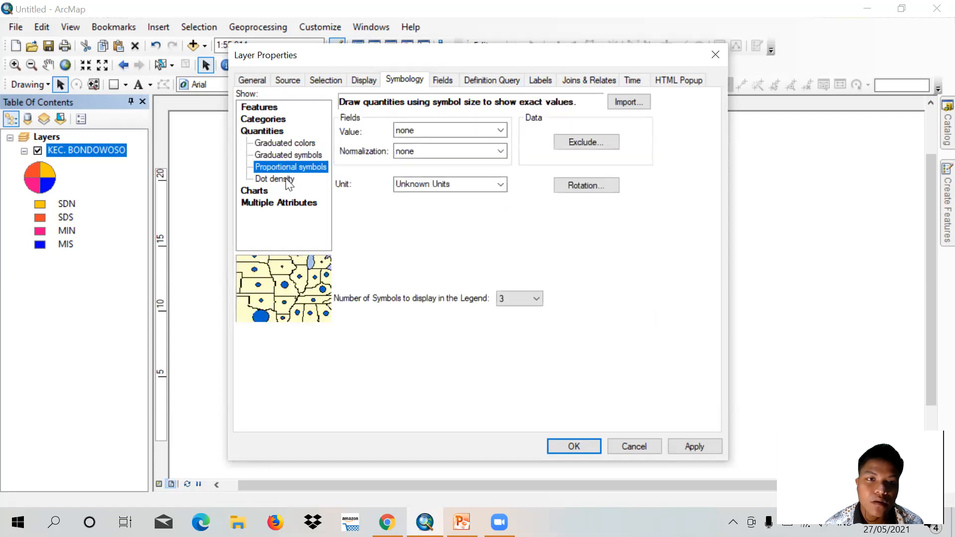
left_click(285, 142)
left_click(284, 142)
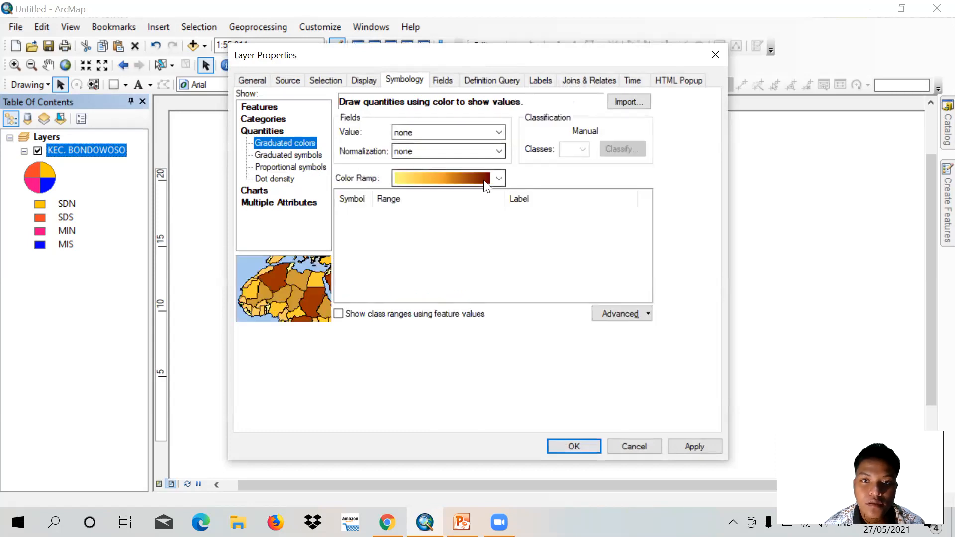
left_click(474, 130)
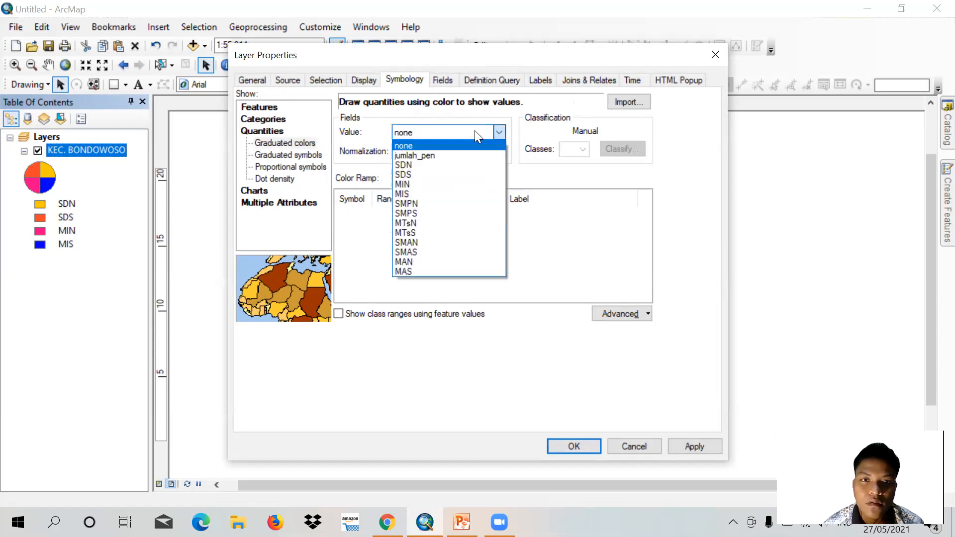
left_click(460, 156)
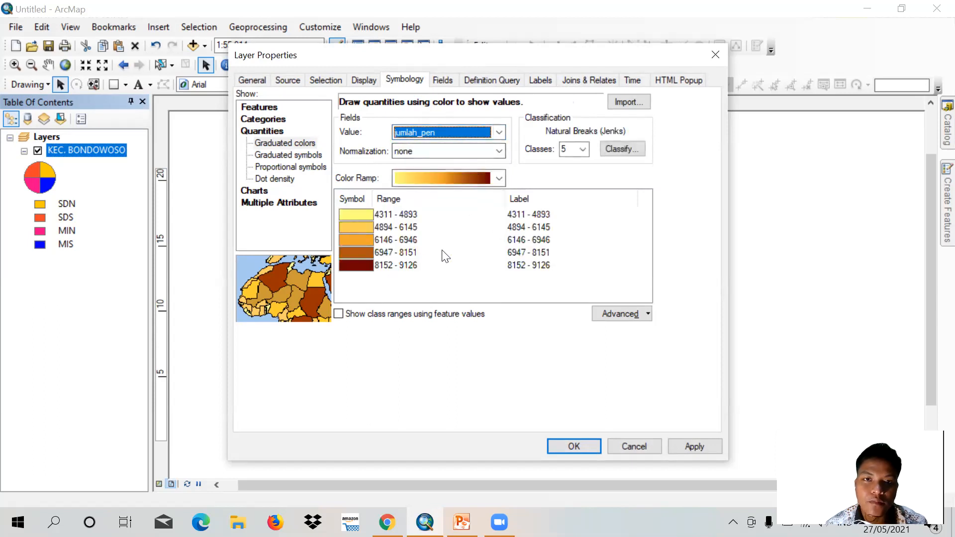
left_click(492, 151)
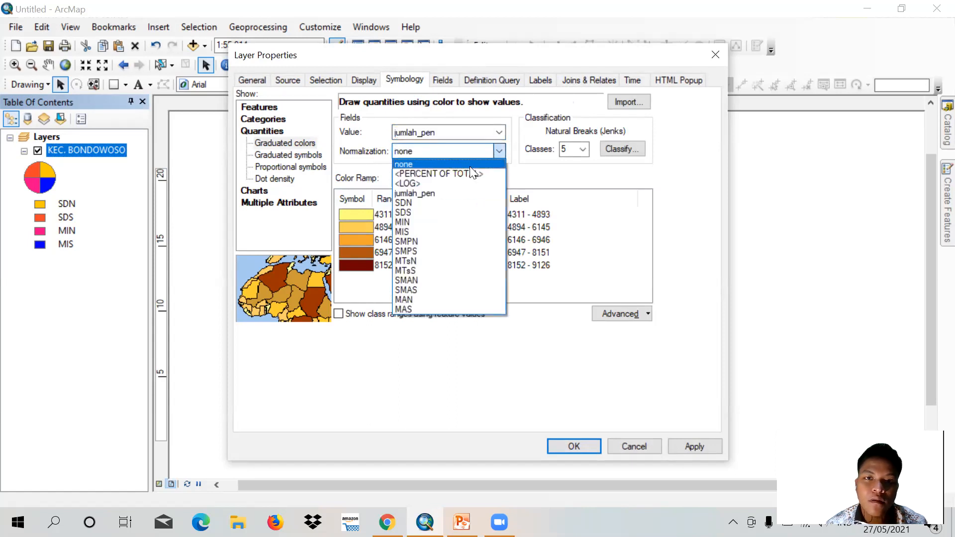
left_click(447, 192)
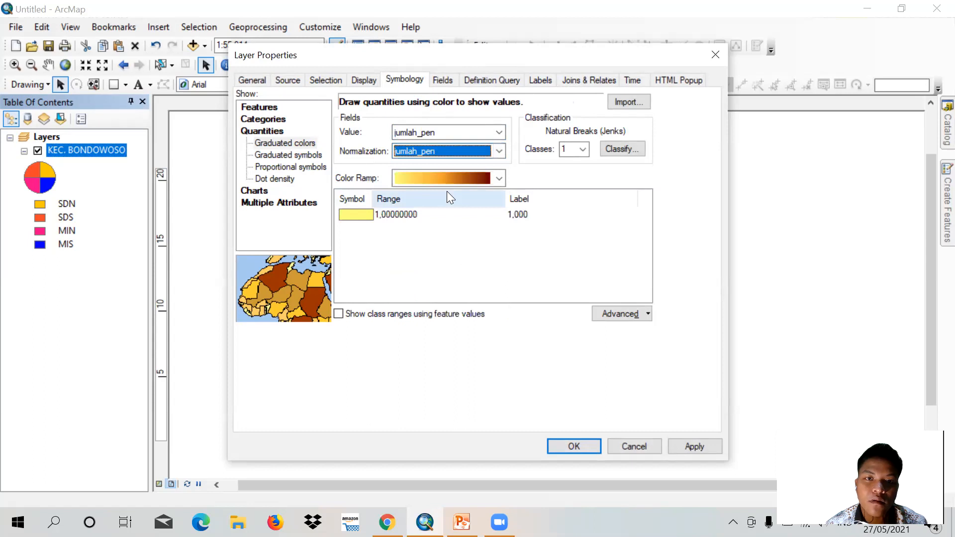
left_click(475, 152)
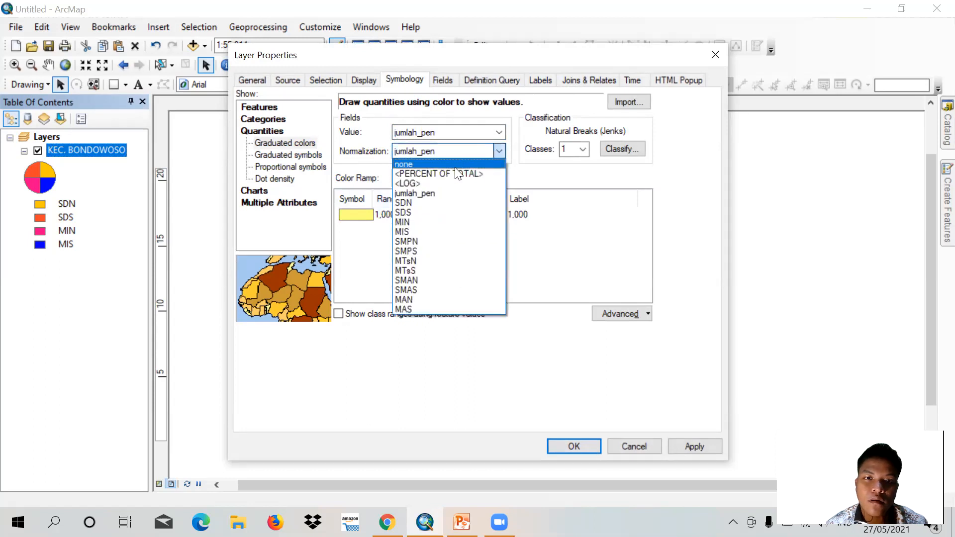
left_click(452, 161)
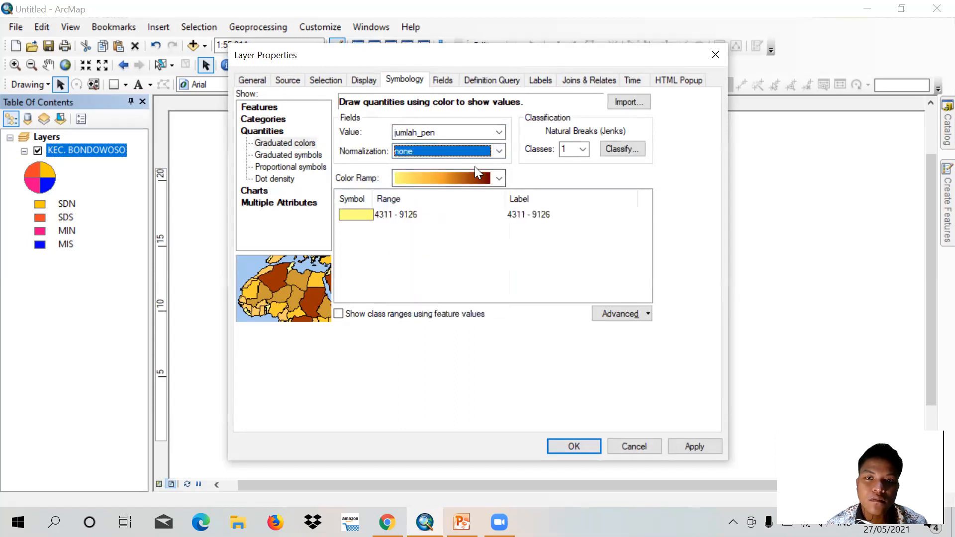
left_click(632, 444)
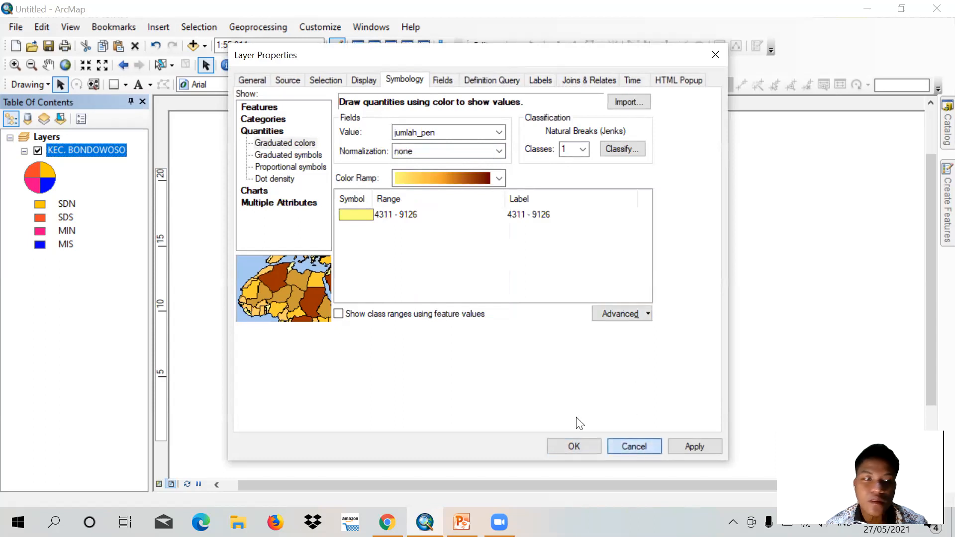
- Symbolize the KEC. BONDOWOSO layer with graduated colors by jumlah_pen, using five classes, no normalization and the yellow-to-dark-red ramp
right_click(89, 157)
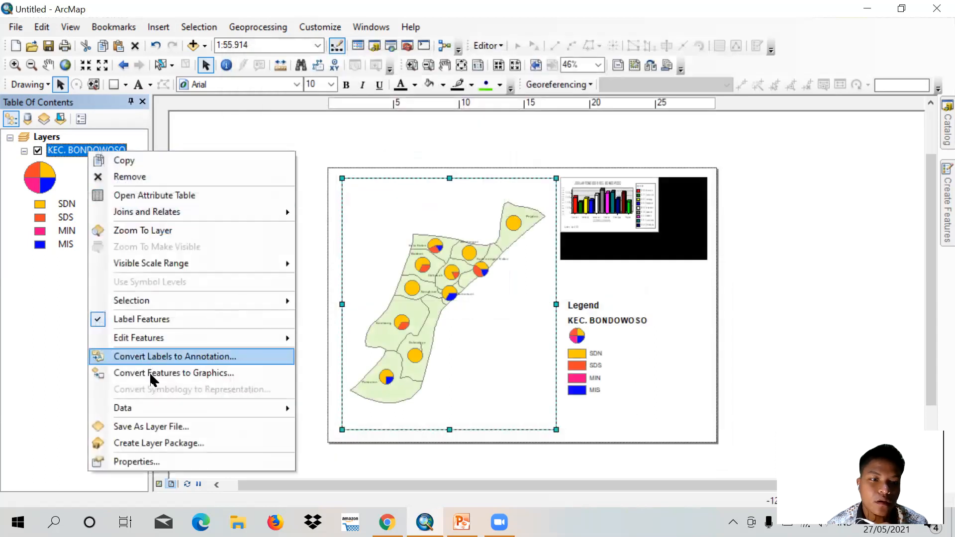
left_click(146, 459)
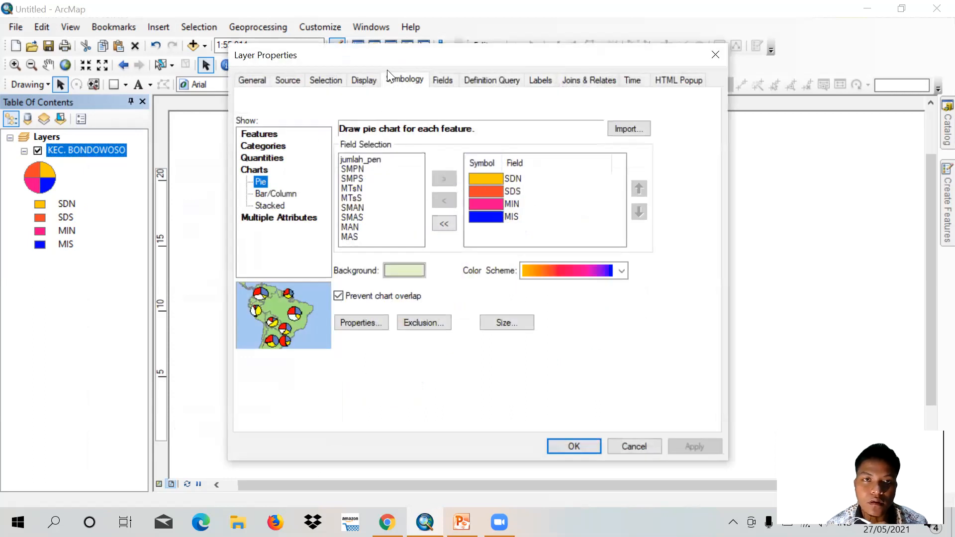
left_click(259, 158)
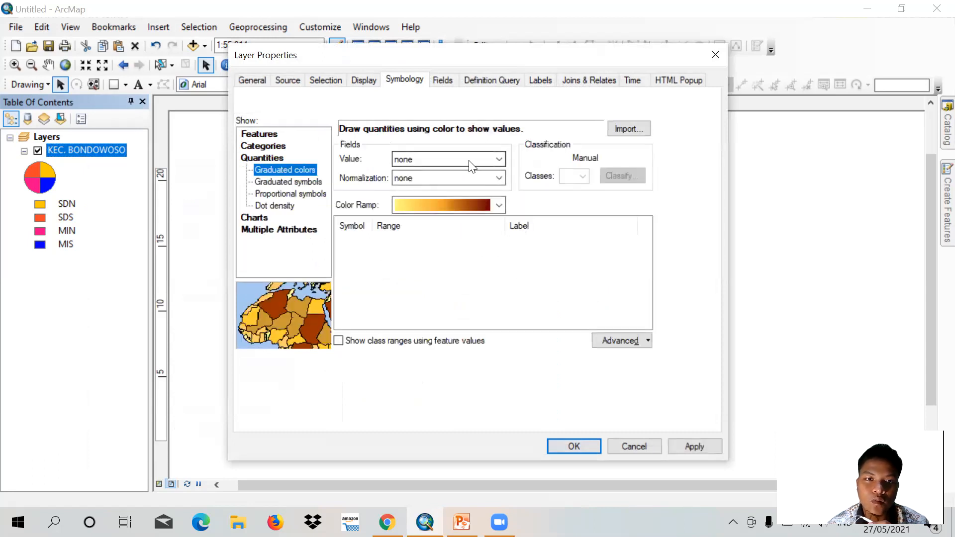
left_click(468, 160)
left_click(410, 180)
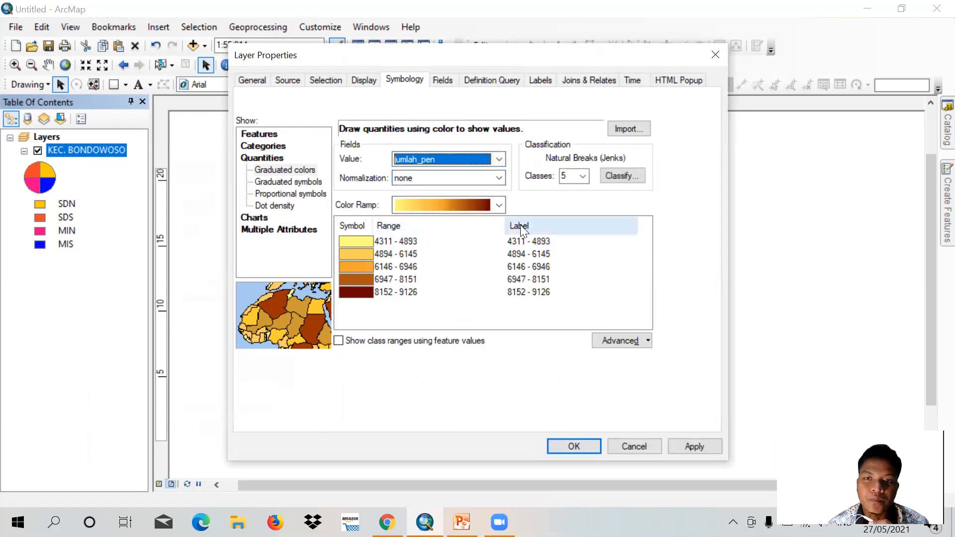
left_click(580, 440)
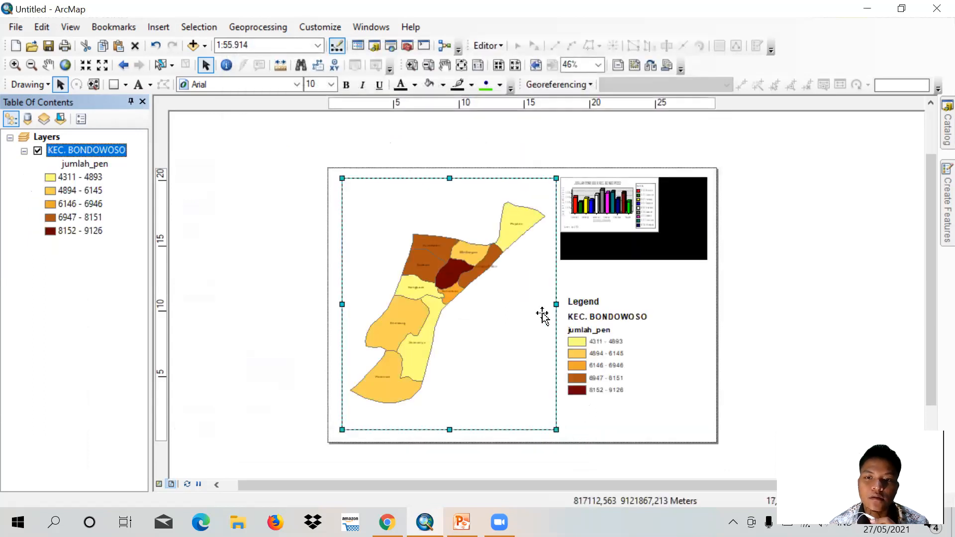
- Examine the graduated-color villages, their labels and the legend on the layout, leaving the data frame deselected
scroll(535, 323, "down", 3)
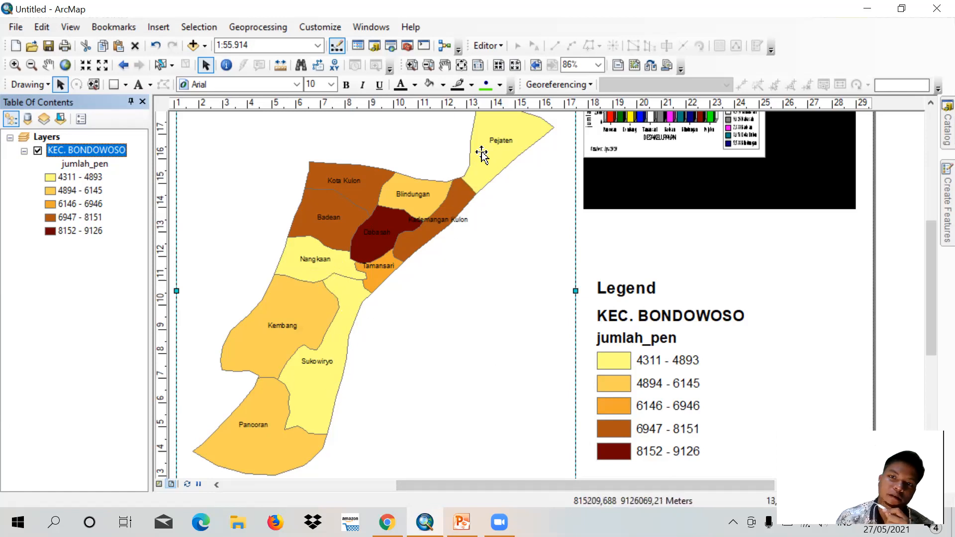
scroll(466, 223, "down", 3)
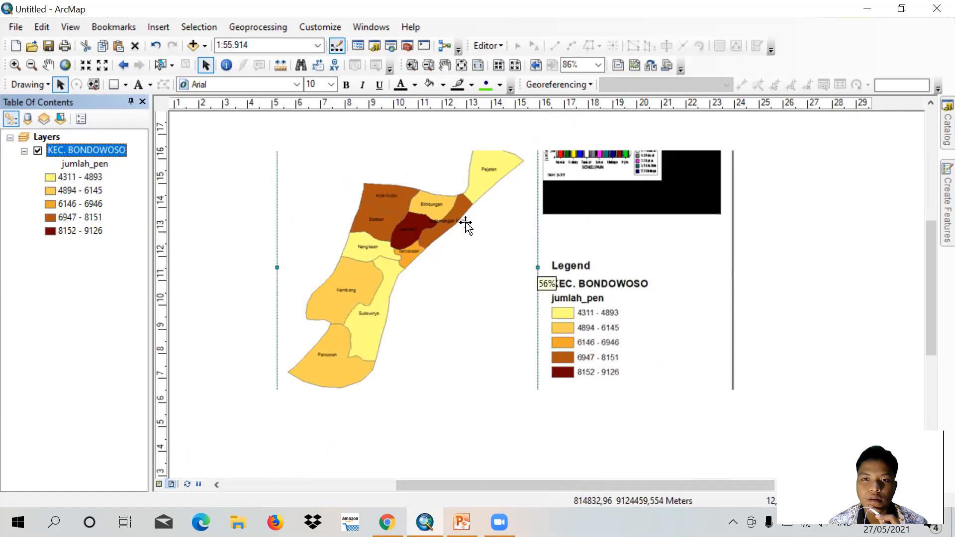
scroll(478, 239, "down", 4)
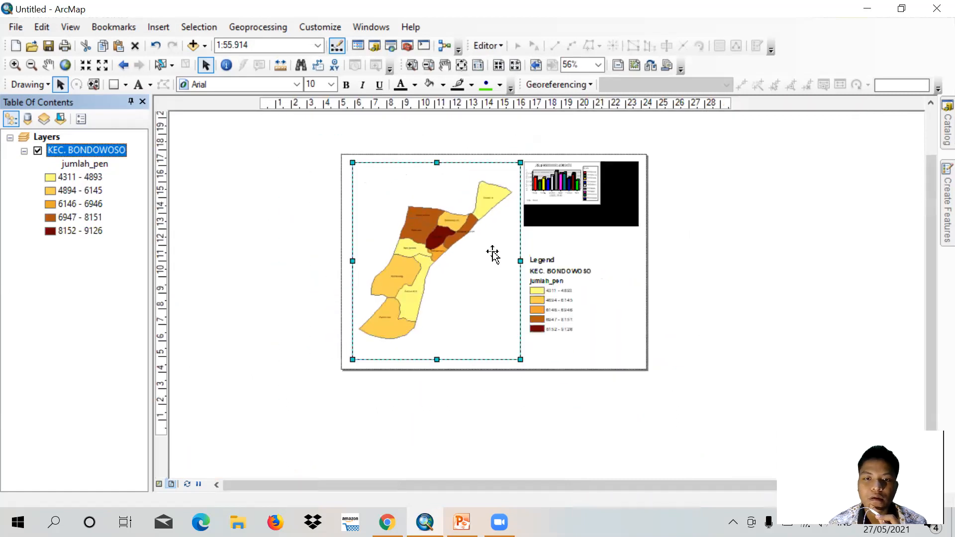
left_click(608, 250)
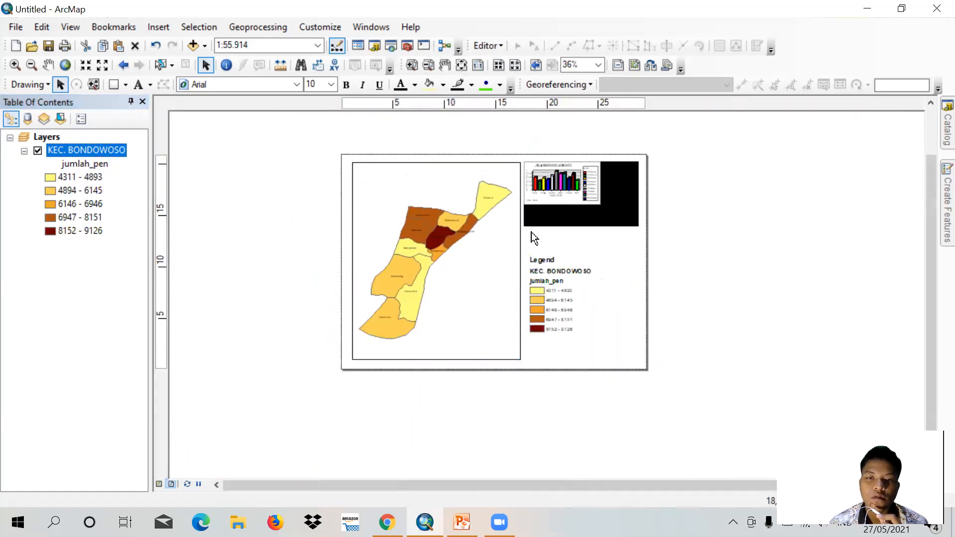
scroll(542, 238, "up", 1)
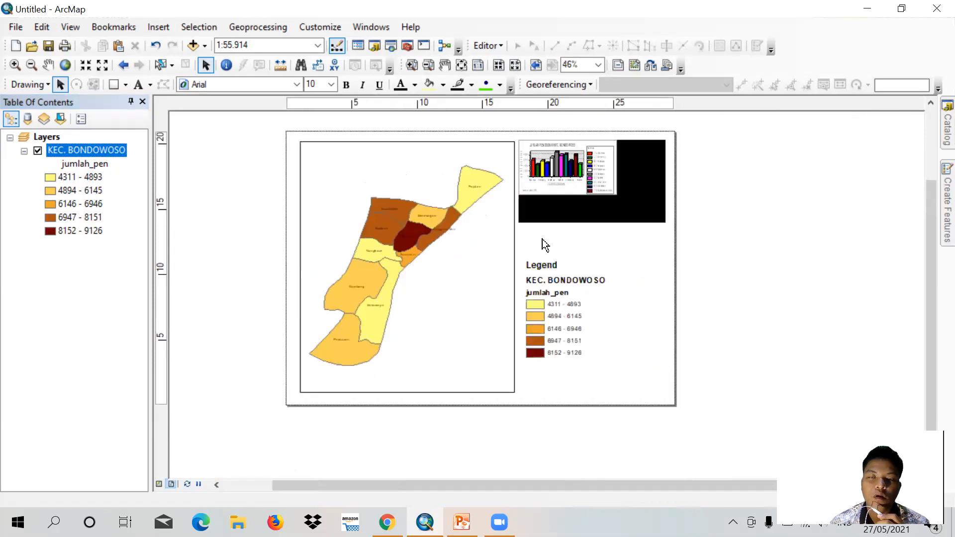